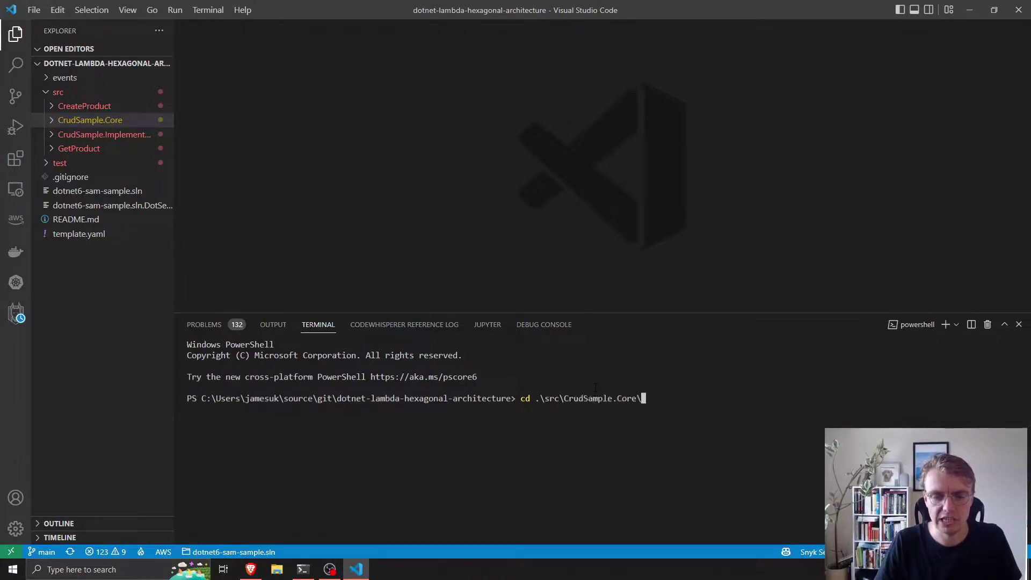
# - Move the terminal into src\CrudSample.Implementations and switch to the AWSXRayRecorder NuGet search
pyautogui.press('Return')
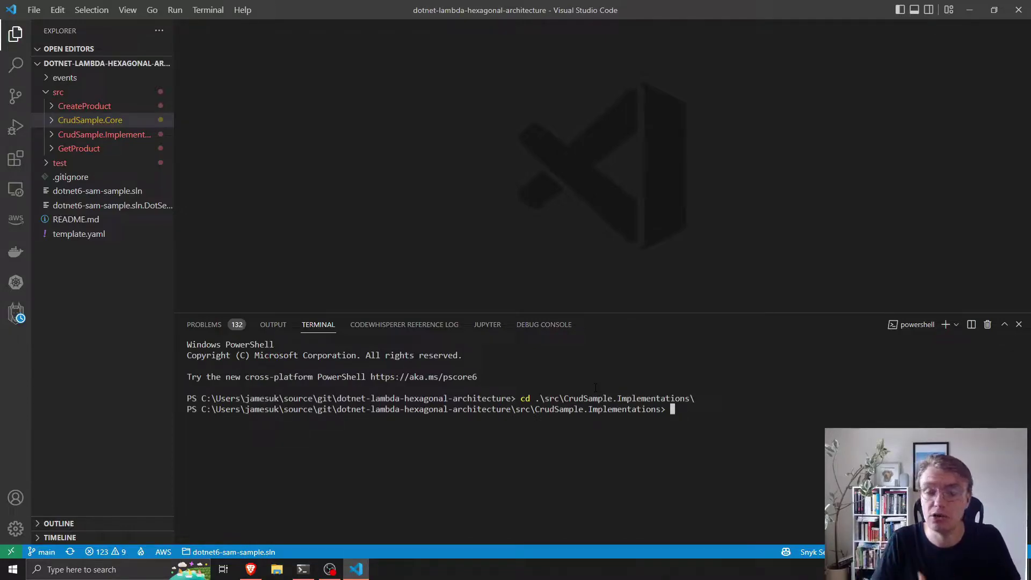
pyautogui.hotkey('alt', 'Tab')
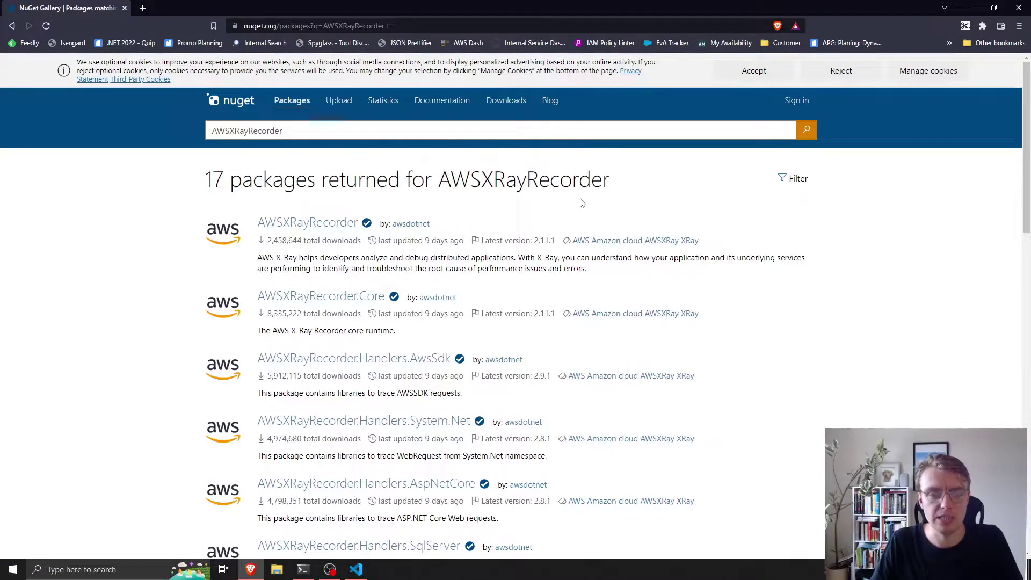
# - Add AWSXRayRecorder 2.11.1 to the project by running its copied dotnet add package command
pyautogui.click(266, 222)
pyautogui.scroll(-5, 242, 178)
pyautogui.click(11, 29)
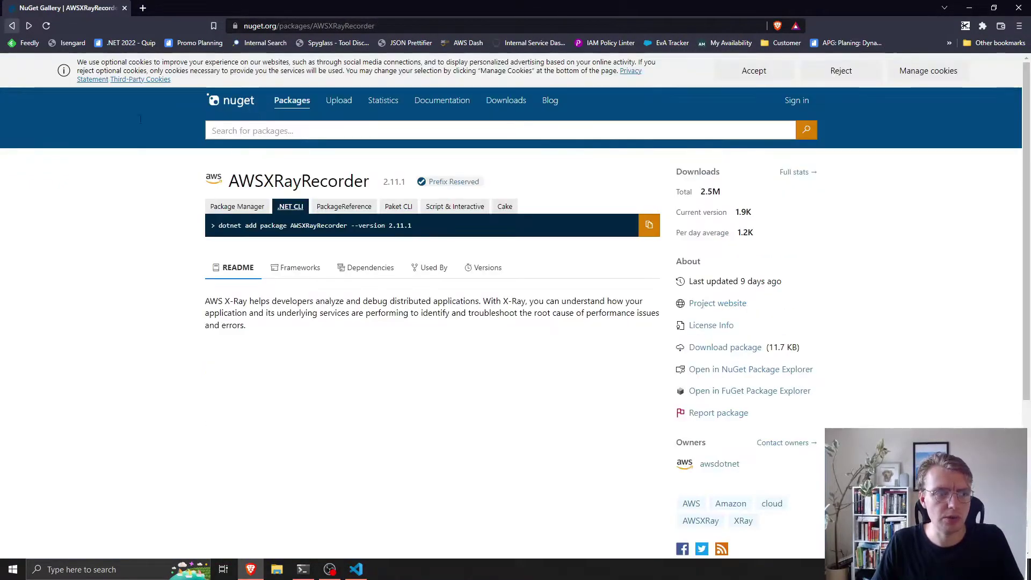
pyautogui.moveTo(452, 234); pyautogui.dragTo(216, 235)
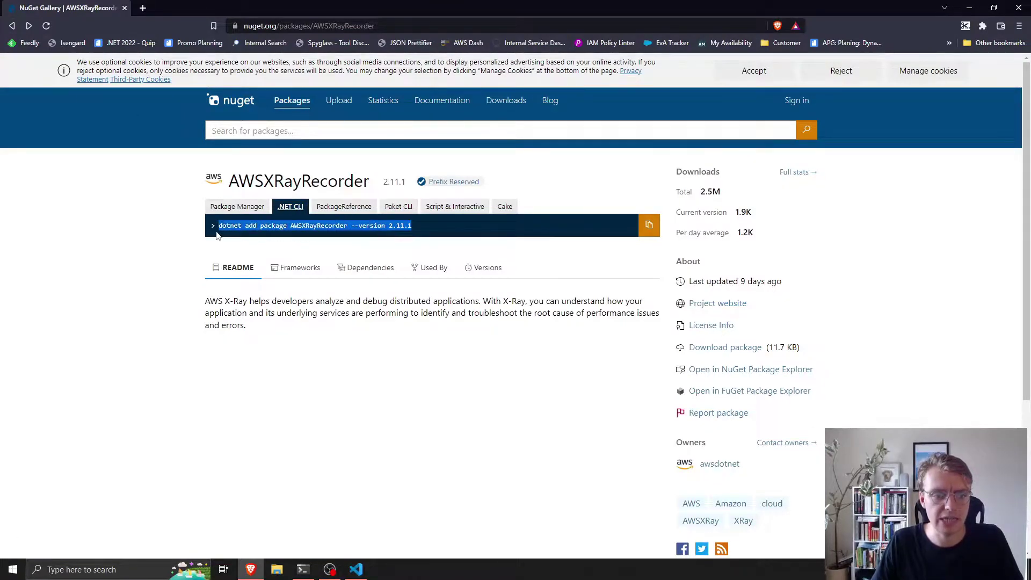
pyautogui.hotkey('alt', 'Tab')
pyautogui.write('dotnet add package AWSXRayRecorder --version 2.11.1')
pyautogui.hotkey('alt', 'Tab')
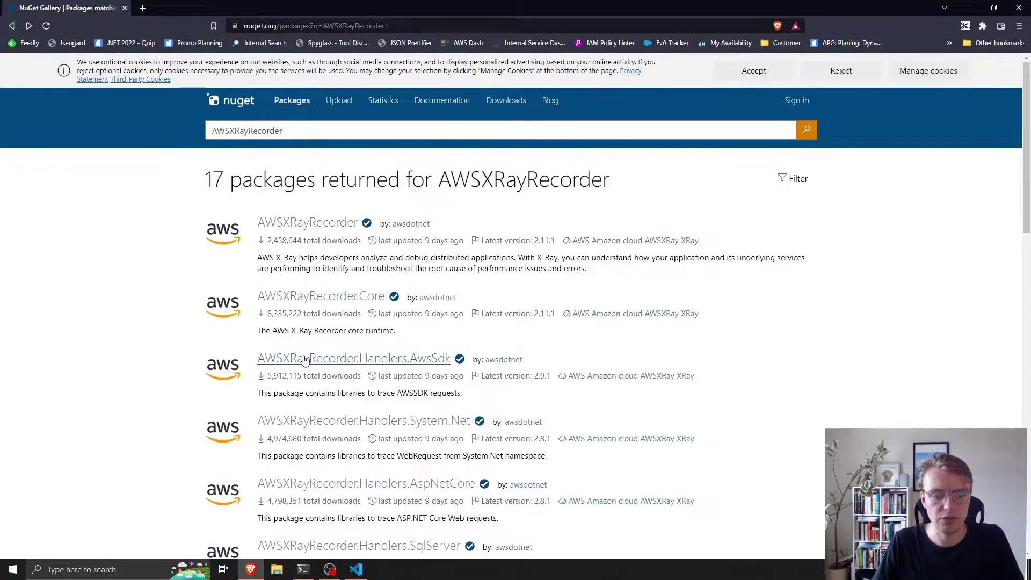
pyautogui.scroll(-2, 144, 297)
pyautogui.scroll(-1, 144, 298)
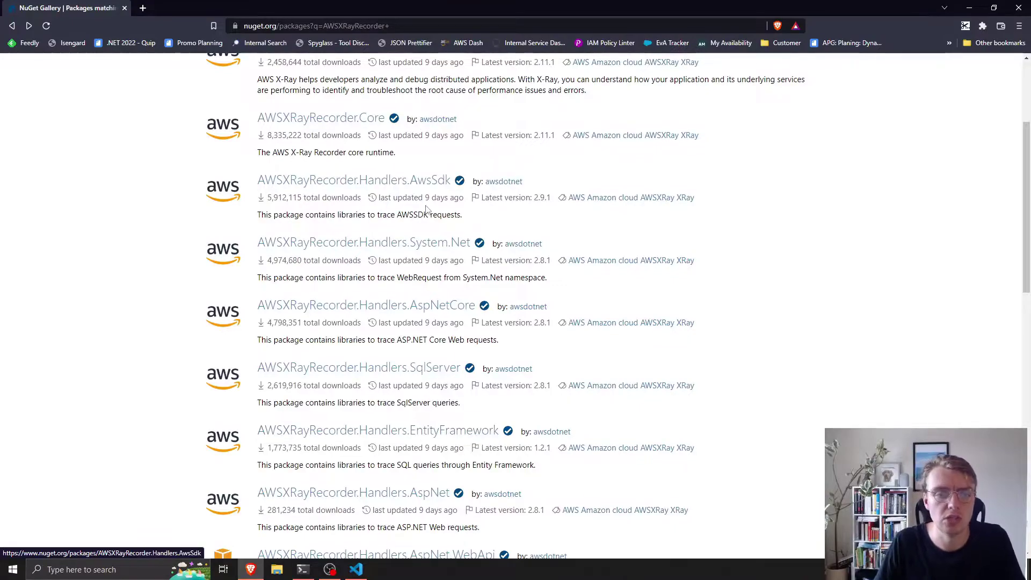
pyautogui.click(427, 182)
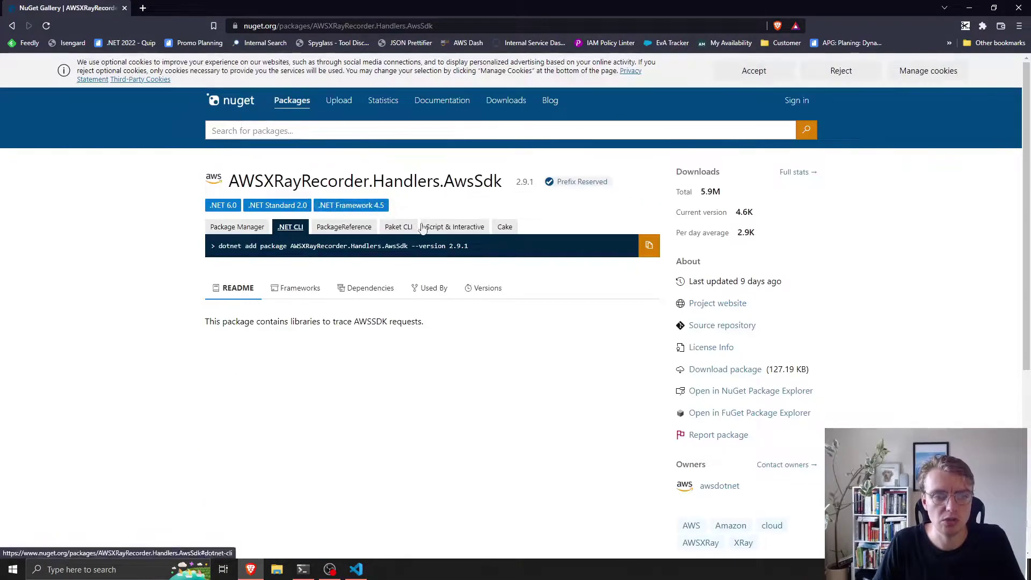
# - Install the AWSXRayRecorder.Handlers.AwsSdk 2.9.1 package from the terminal
pyautogui.hotkey('alt', 'Tab')
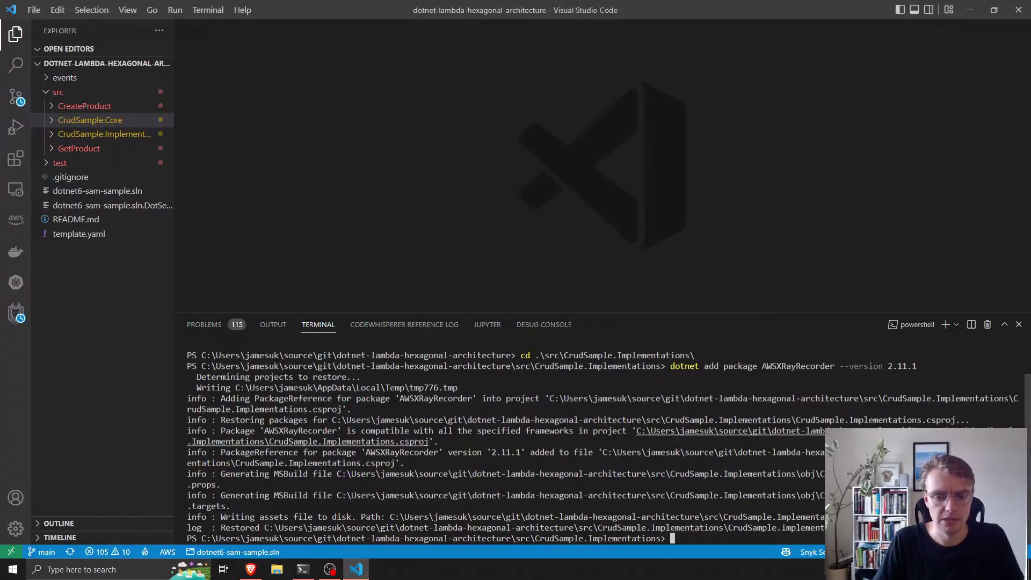
pyautogui.write('dotnet add package AWSXRayRecorder.Handlers.AwsSdk --version 2.9.1')
pyautogui.press('Return')
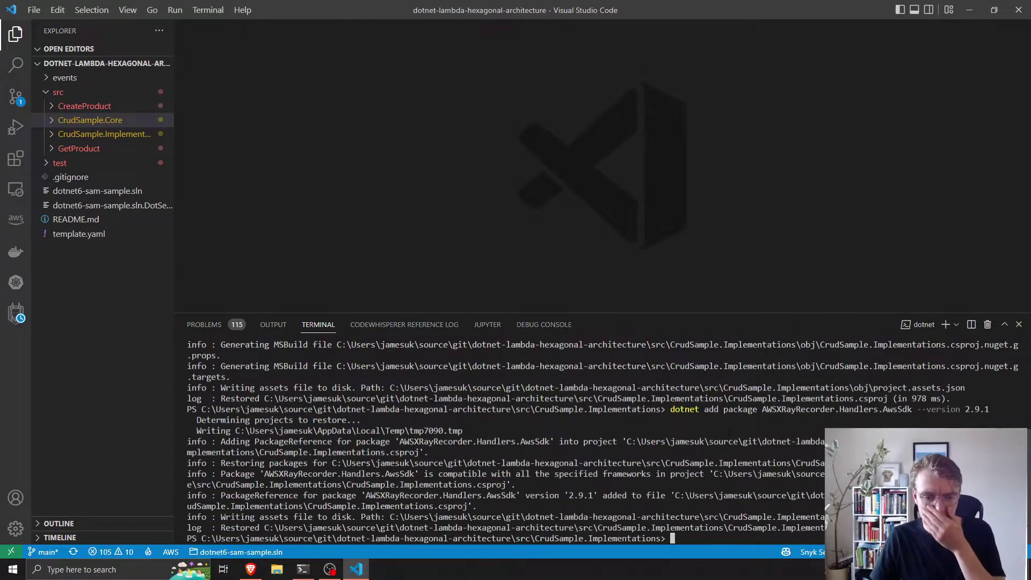
# - In Startup.cs ConfigureServices, add AWSSDKHandler.RegisterXRayForAllServices() with its using directive
pyautogui.click(105, 134)
pyautogui.click(82, 202)
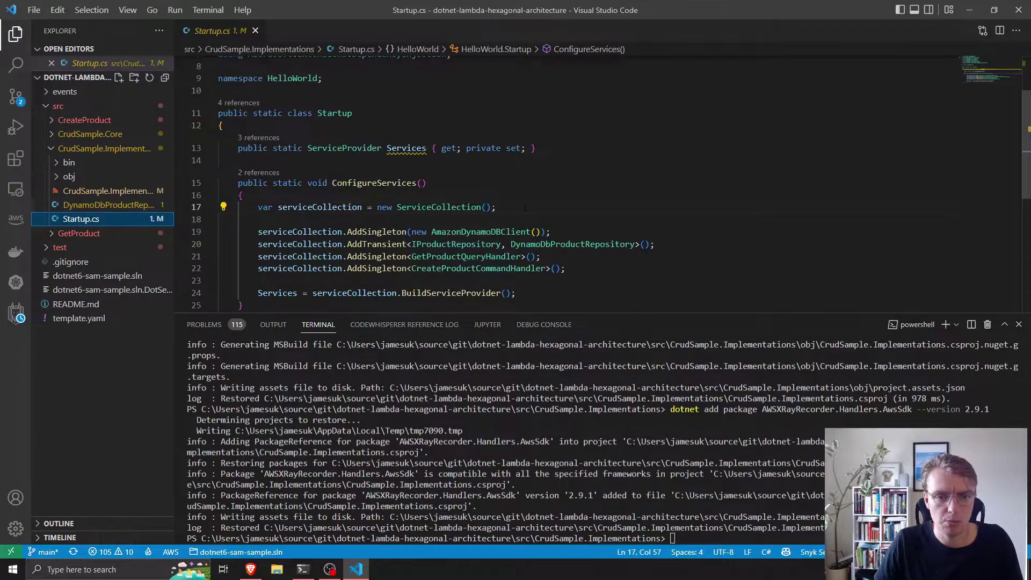
pyautogui.press('Return')
pyautogui.press('Return')
pyautogui.write('AWS')
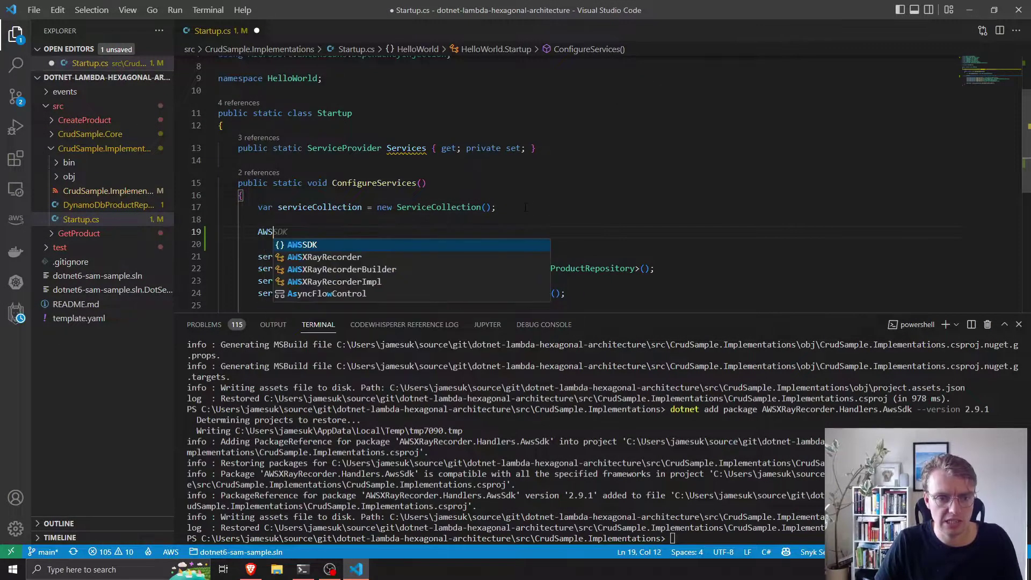
pyautogui.write('SD')
pyautogui.write('Y')
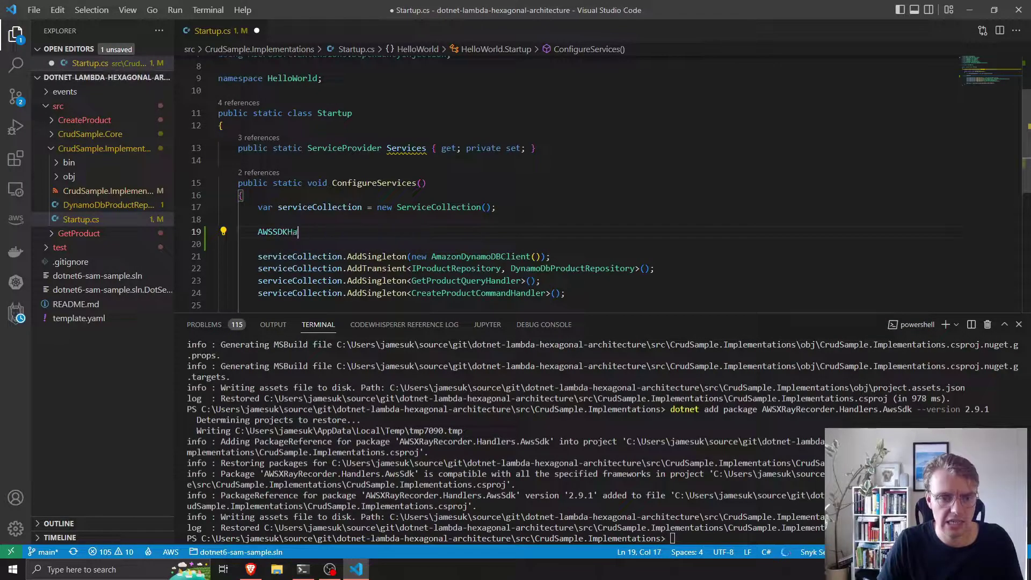
pyautogui.write('r')
pyautogui.hotkey('ctrl', '.')
pyautogui.press('Return')
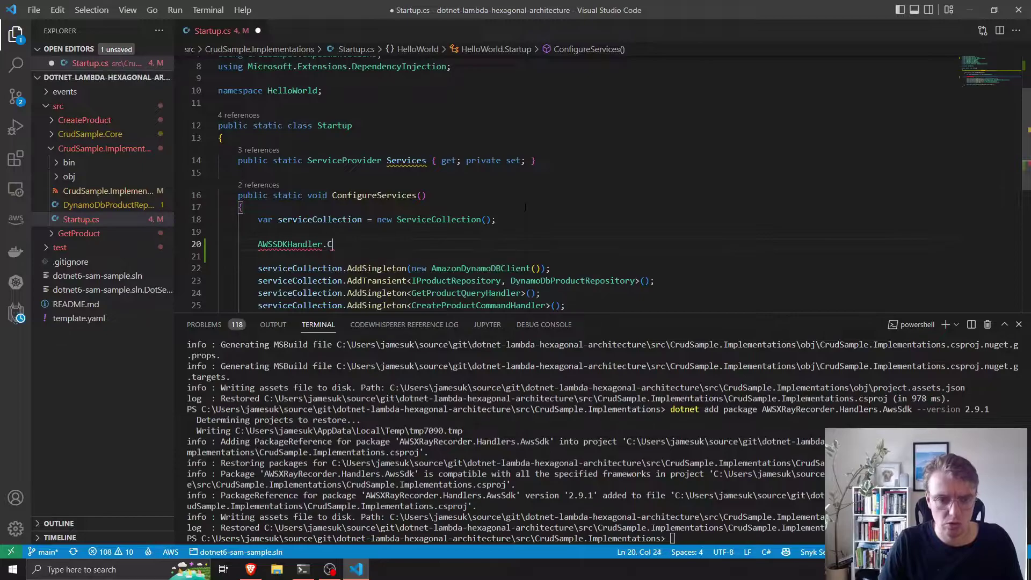
pyautogui.write('.')
pyautogui.press('Down')
pyautogui.press('Down')
pyautogui.press('Down')
pyautogui.press('Return')
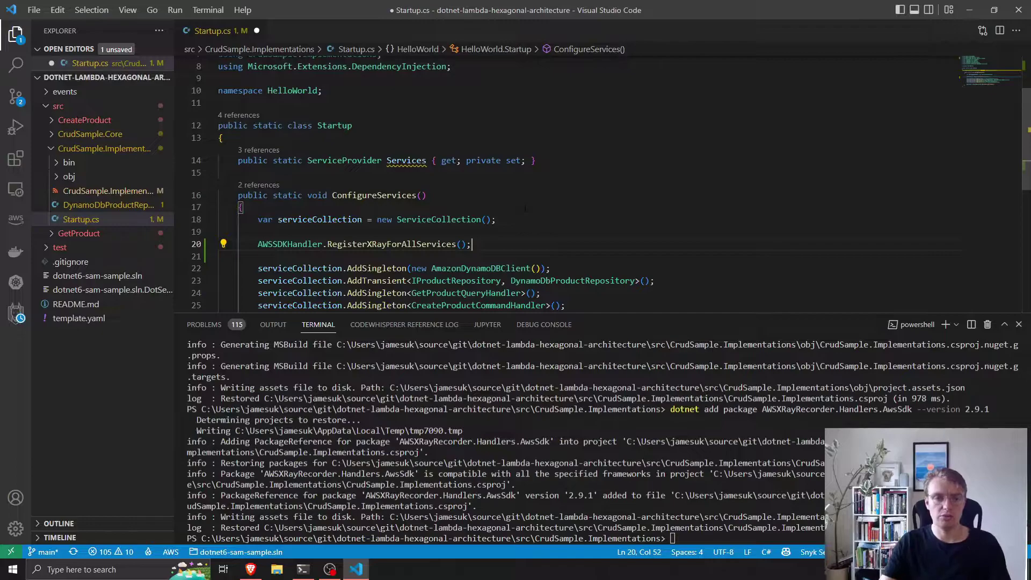
# - Try a RegisterXRay<IAmazonDynamoDB> line, then delete it and keep the all-services call
pyautogui.press('Return')
pyautogui.write('AWSSDKHandler.')
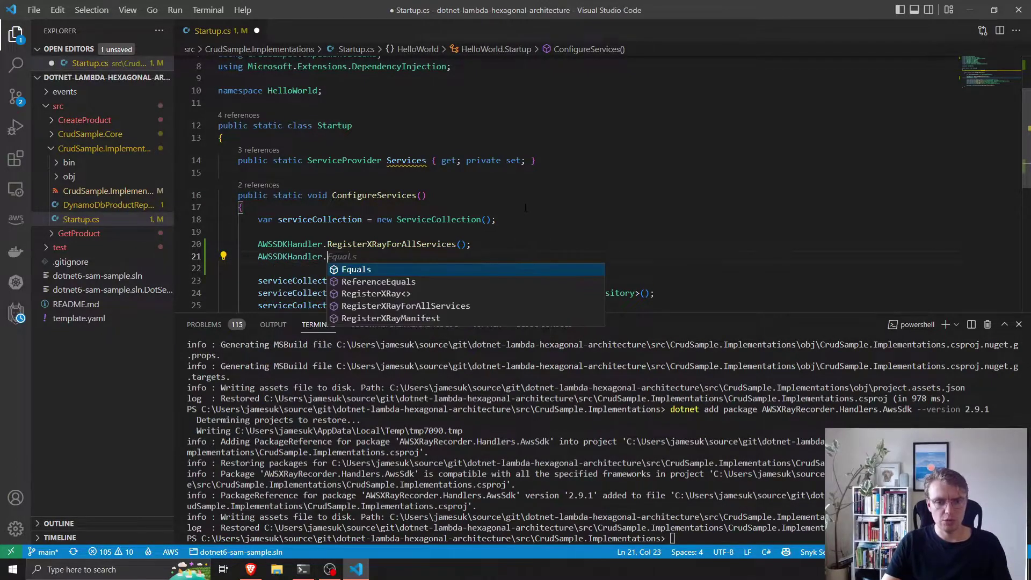
pyautogui.write('Reg')
pyautogui.press('Tab')
pyautogui.write('<IAmazonDynamoDB')
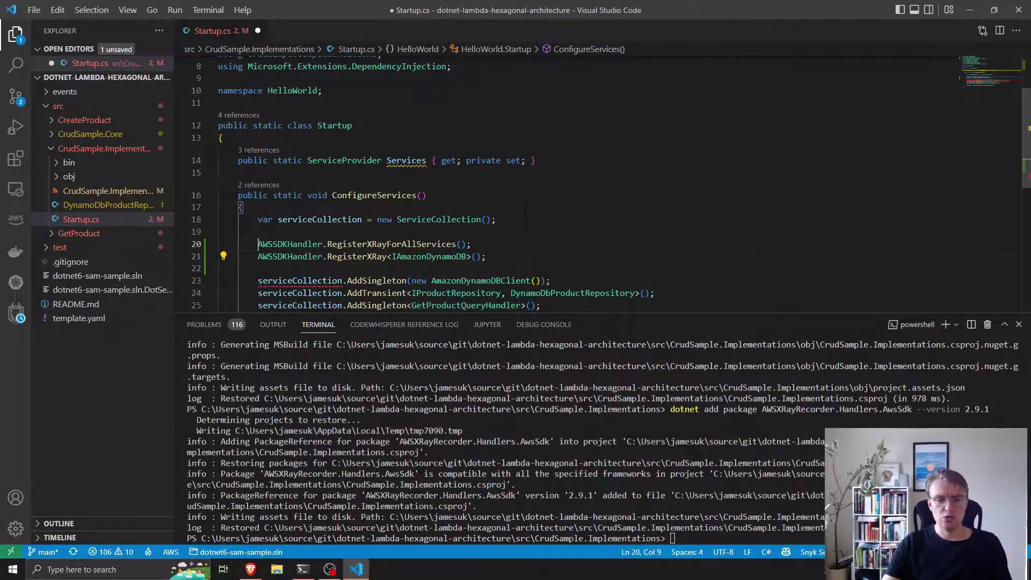
pyautogui.hotkey('ctrl', '/')
pyautogui.hotkey('ctrl', '/')
pyautogui.press('Down')
pyautogui.press('Up')
pyautogui.press('End')
pyautogui.hotkey('shift', 'Down')
pyautogui.press('BackSpace')
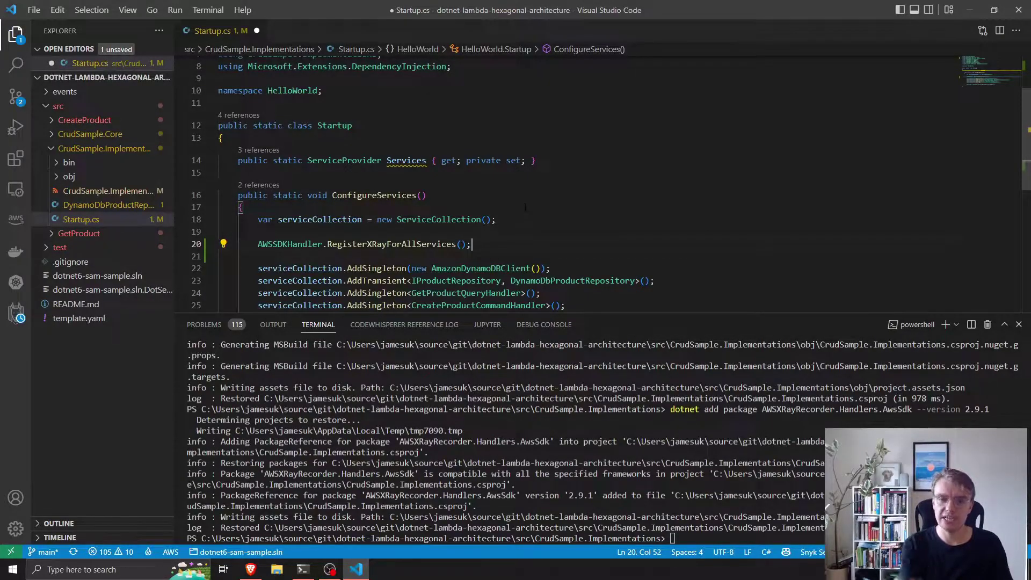
# - Move the X-Ray registration above the AddSingleton registrations and save Startup.cs
pyautogui.hotkey('shift', 'Home')
pyautogui.press('BackSpace')
pyautogui.press('BackSpace')
pyautogui.press('BackSpace')
pyautogui.press('BackSpace')
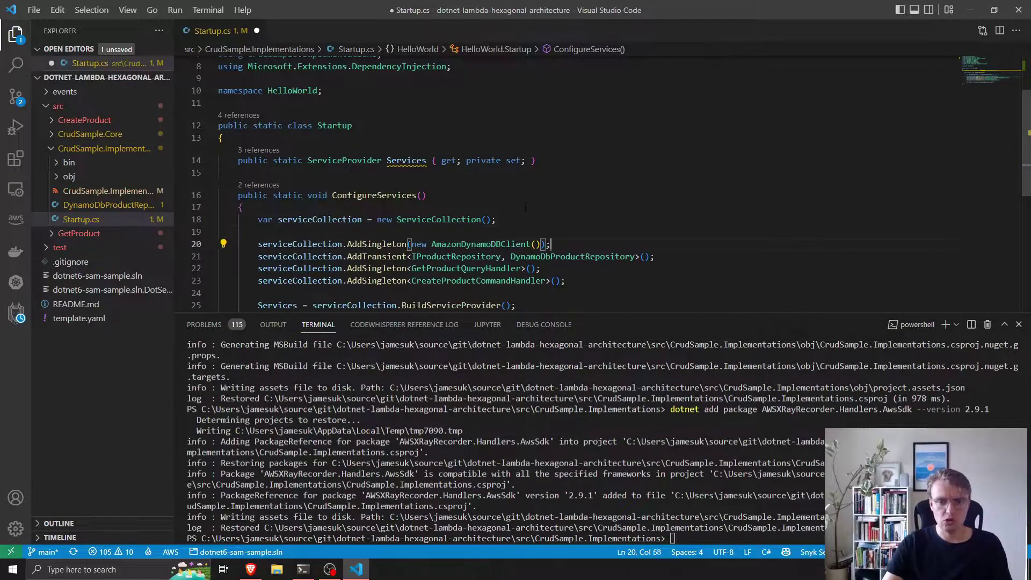
pyautogui.hotkey('ctrl', 'z')
pyautogui.press('Up')
pyautogui.press('Up')
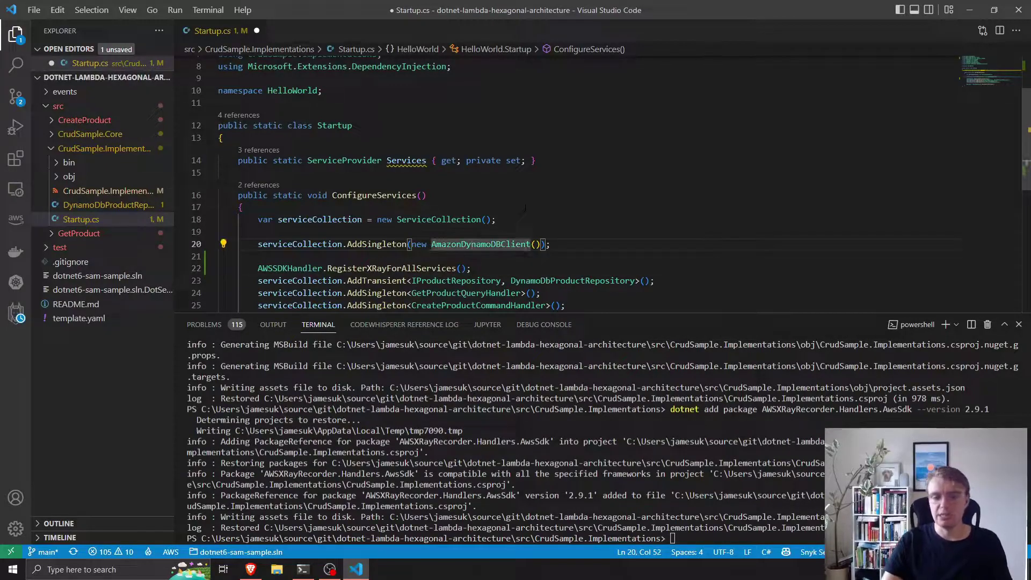
pyautogui.press('Down')
pyautogui.press('Down')
pyautogui.hotkey('ctrl', 'x')
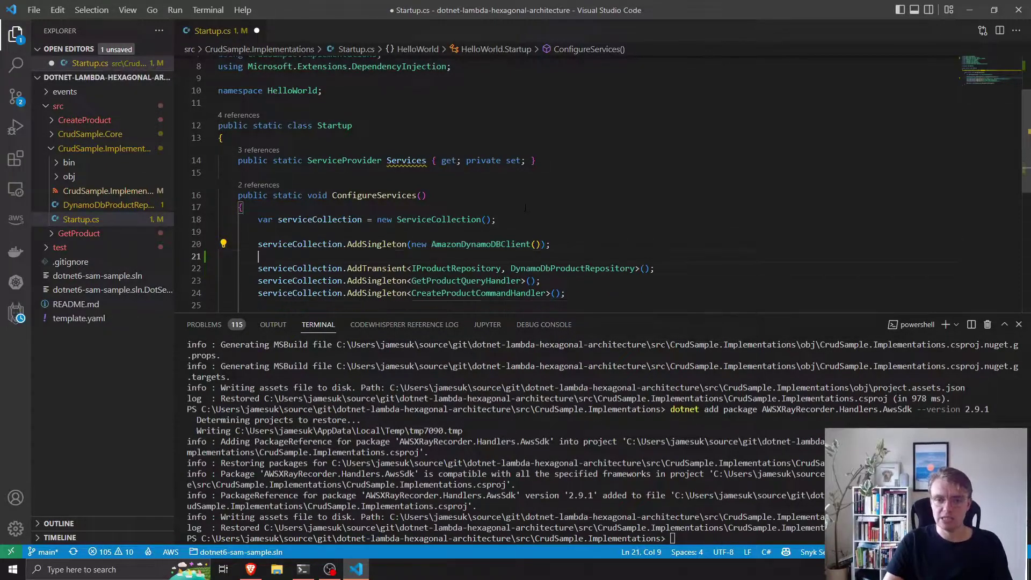
pyautogui.press('Up')
pyautogui.press('Up')
pyautogui.press('Home')
pyautogui.press('Return')
pyautogui.press('Return')
pyautogui.press('Up')
pyautogui.press('Up')
pyautogui.hotkey('shift', 'Home')
pyautogui.hotkey('ctrl', 'v')
pyautogui.hotkey('shift', 'Home')
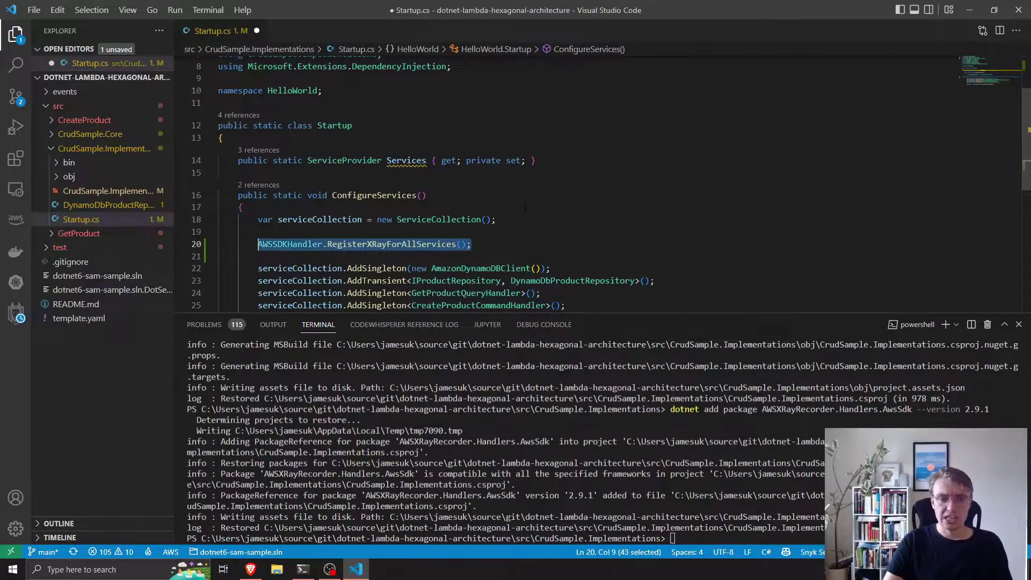
pyautogui.hotkey('ctrl', 's')
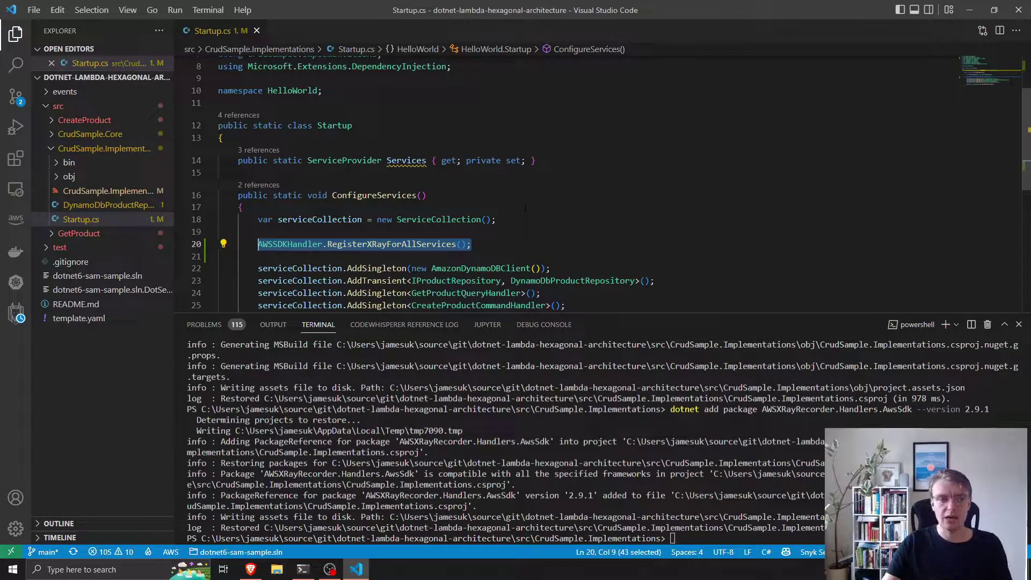
# - In template.yaml, add PassThrough tracing under MemorySize in the global Function settings and save
pyautogui.click(84, 149)
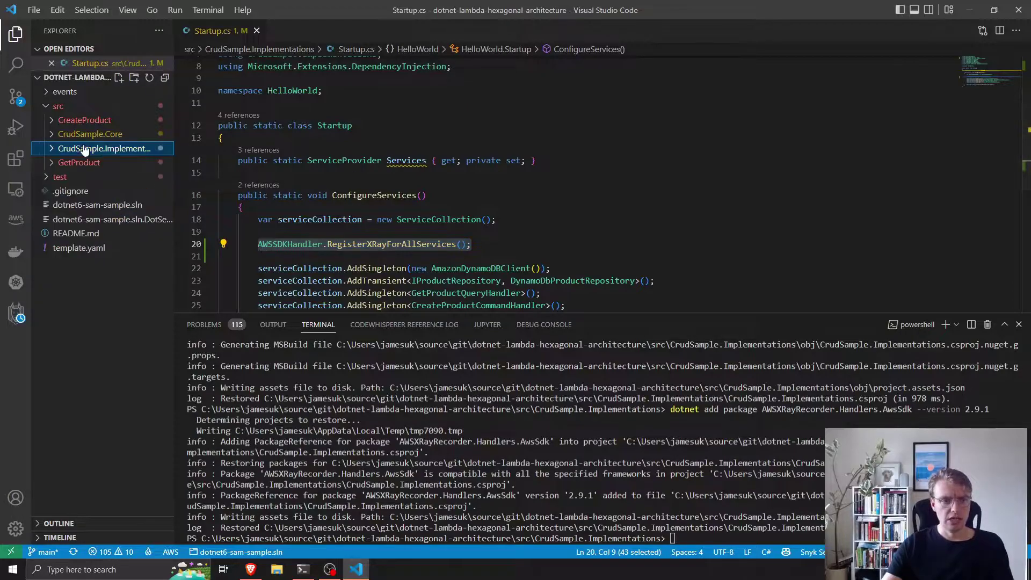
pyautogui.click(77, 108)
pyautogui.click(99, 193)
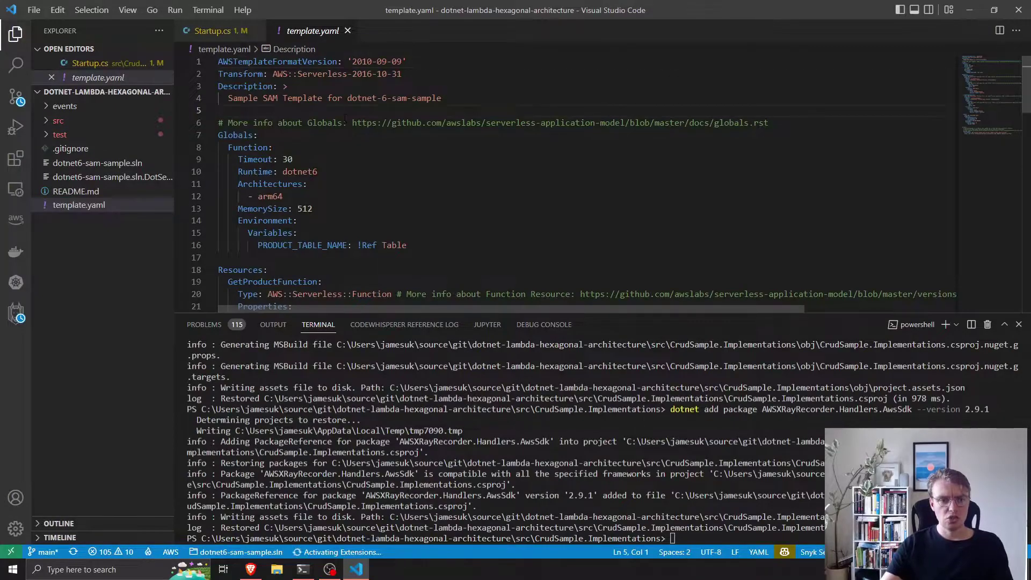
pyautogui.scroll(-2, 345, 121)
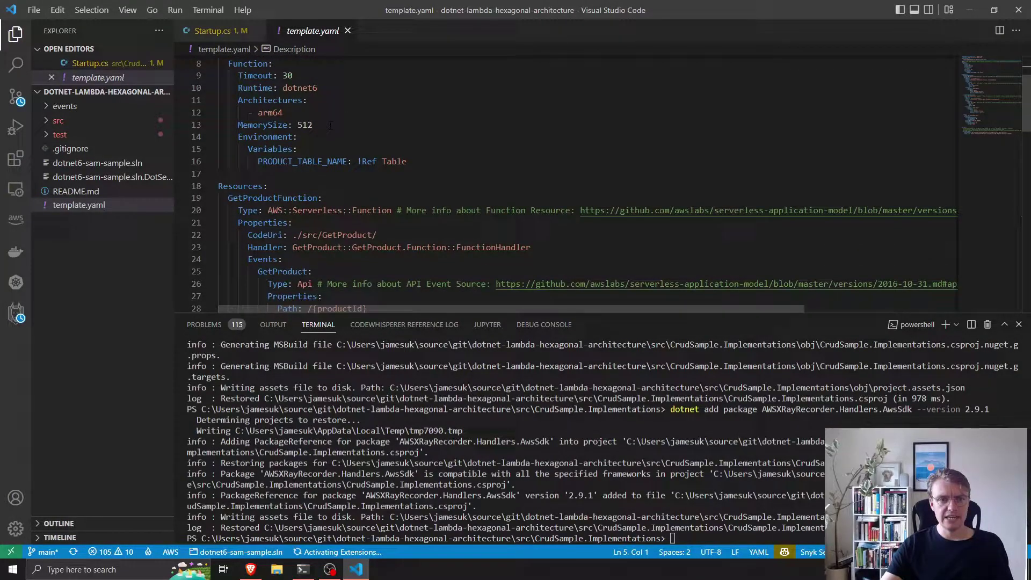
pyautogui.scroll(2, 330, 125)
pyautogui.click(263, 147)
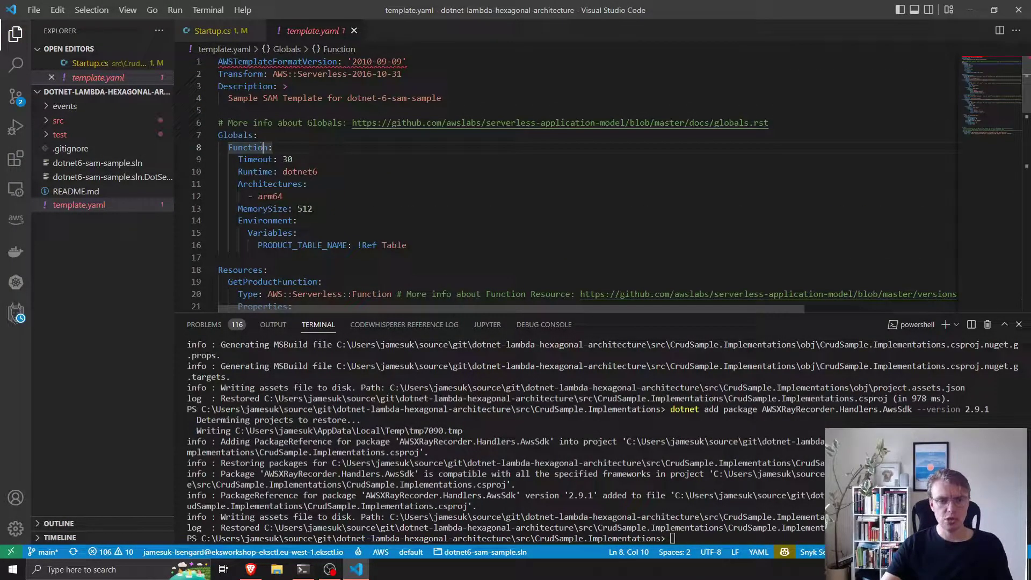
pyautogui.click(314, 208)
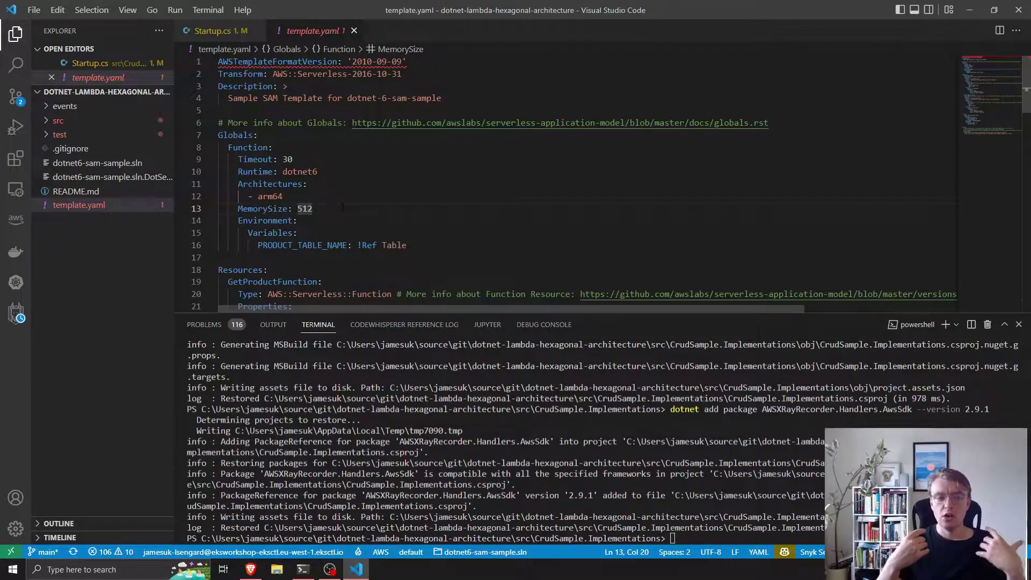
pyautogui.press('Return')
pyautogui.write('Tracing:')
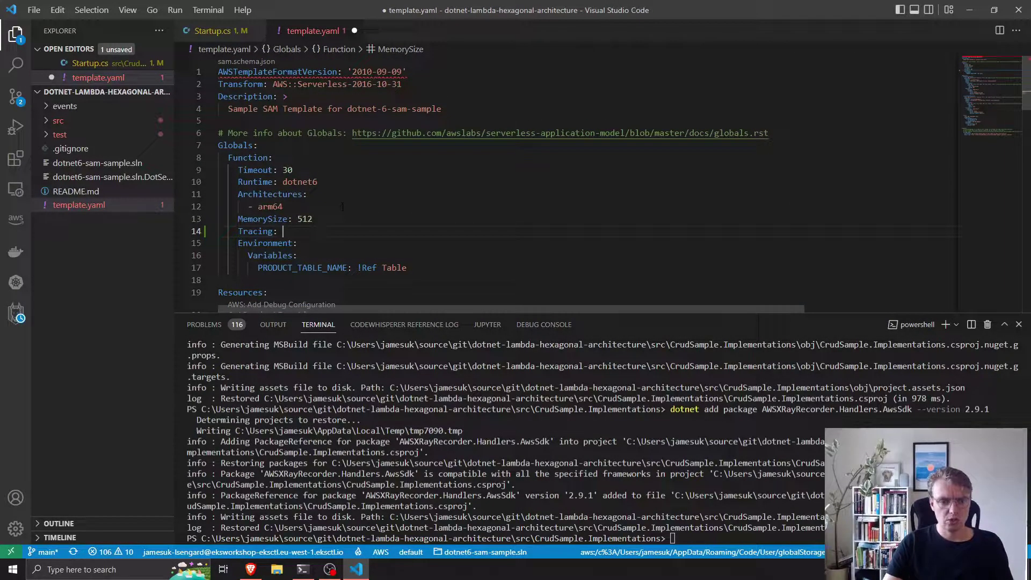
pyautogui.write('PassThrough')
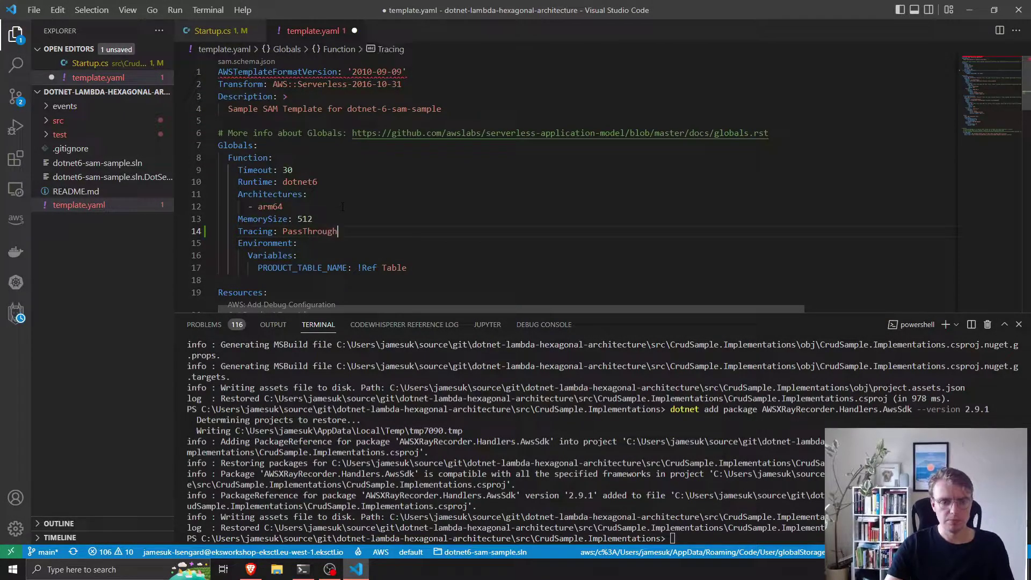
pyautogui.hotkey('ctrl', 's')
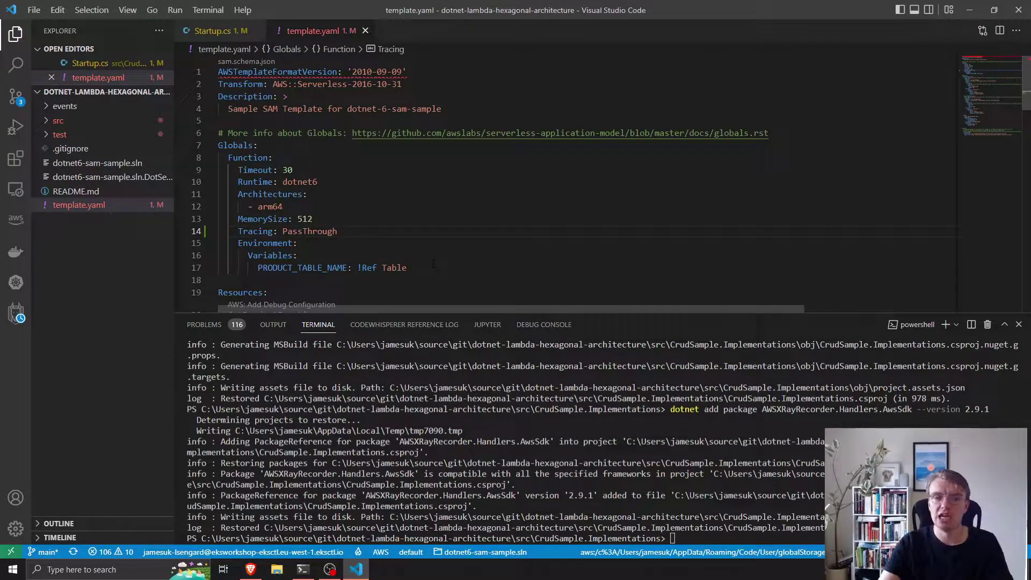
# - Add a Globals Api section with TracingEnabled: true and save the template
pyautogui.press('Down')
pyautogui.press('Down')
pyautogui.press('End')
pyautogui.press('Return')
pyautogui.press('BackSpace')
pyautogui.write('A')
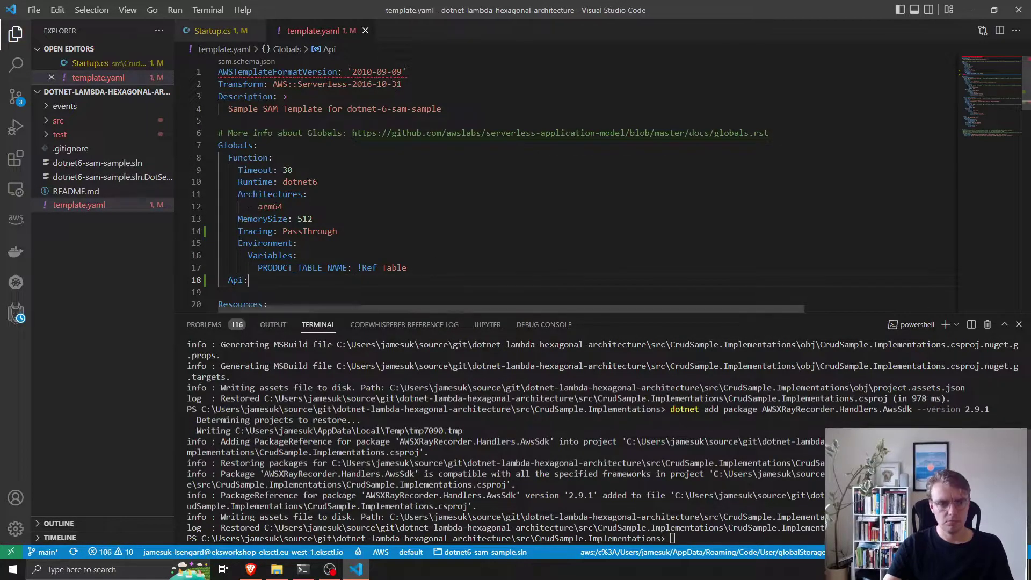
pyautogui.press('Return')
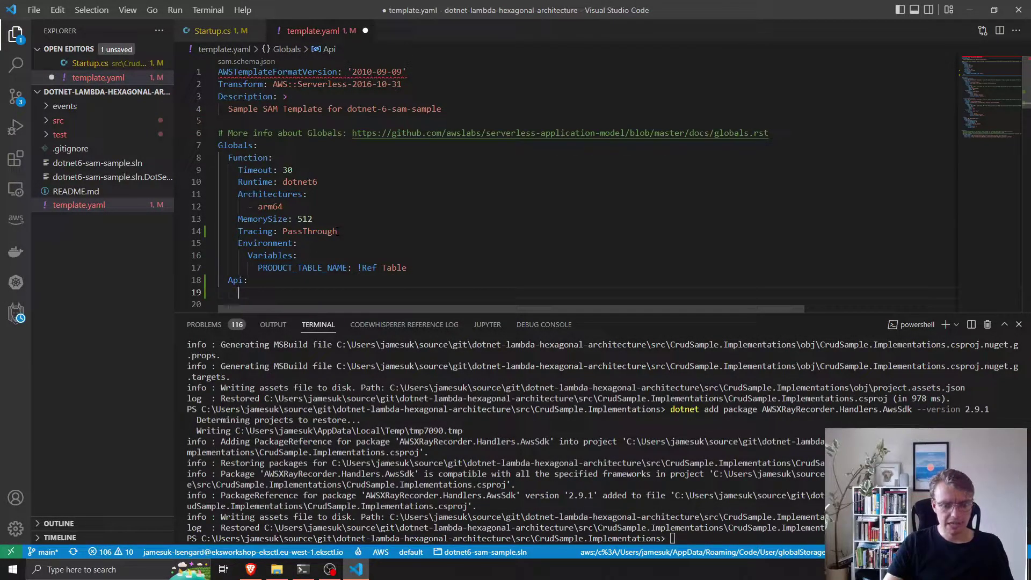
pyautogui.write('TracingEnabled: true')
pyautogui.hotkey('ctrl', 's')
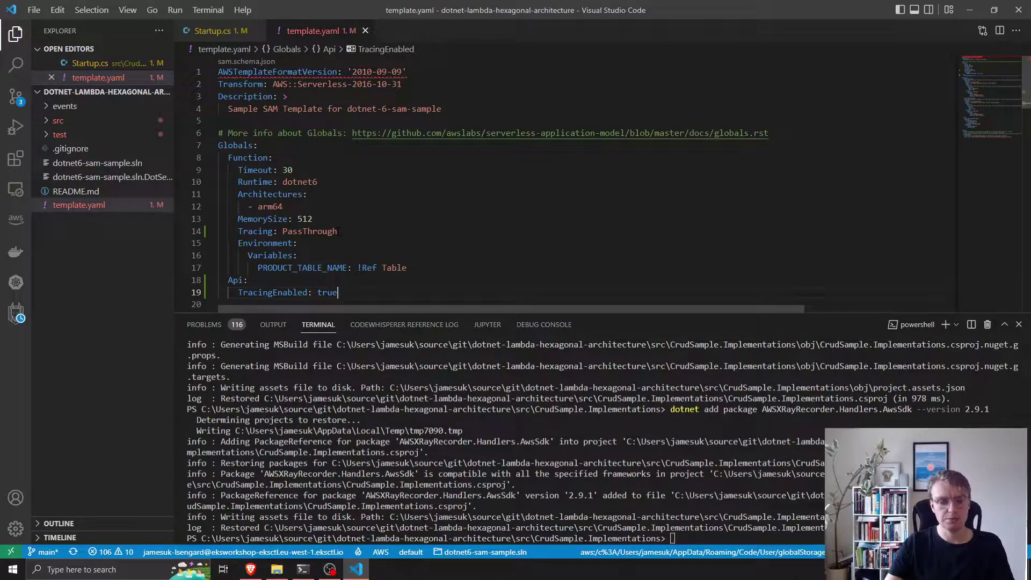
pyautogui.hotkey('alt', 'Tab')
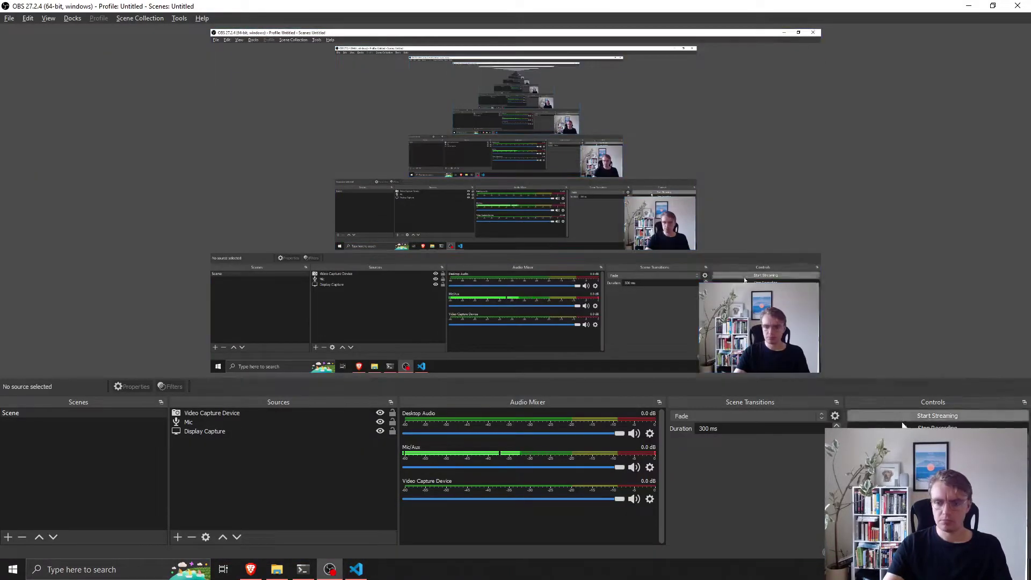
# - Create a Services folder in CrudSample.Core containing a new ILoggingService.cs file
pyautogui.hotkey('alt', 'Tab')
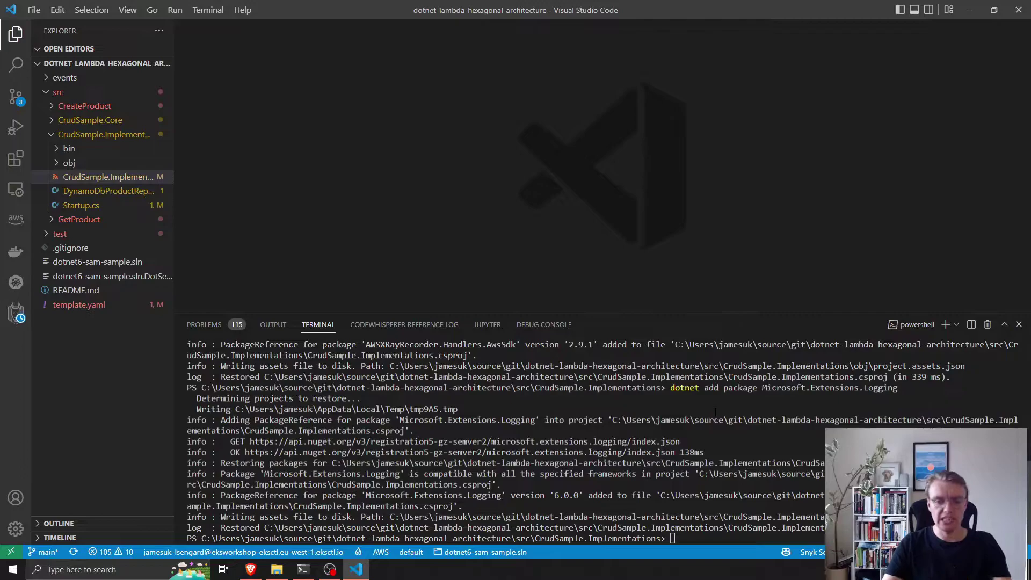
pyautogui.click(103, 136)
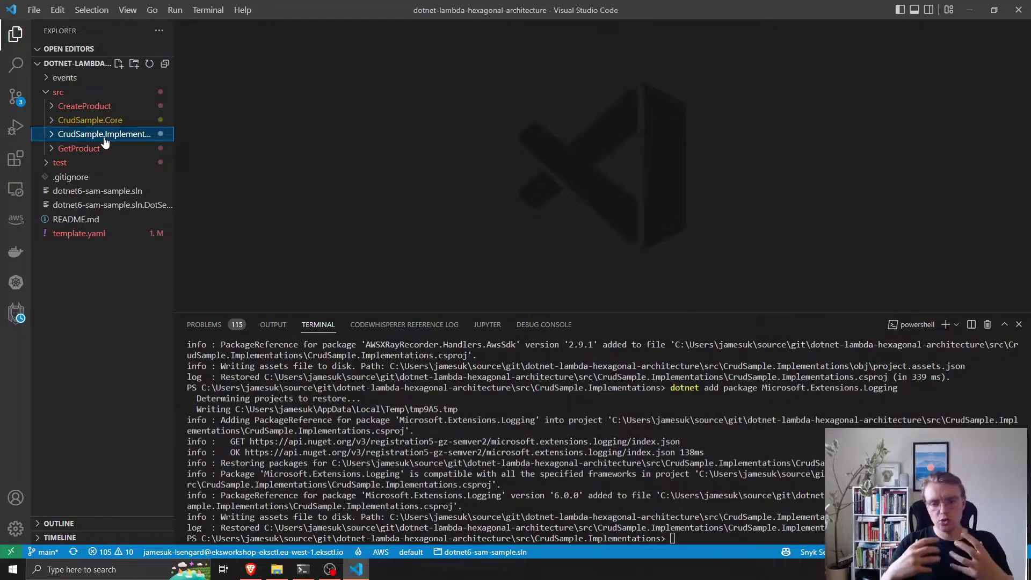
pyautogui.click(117, 120)
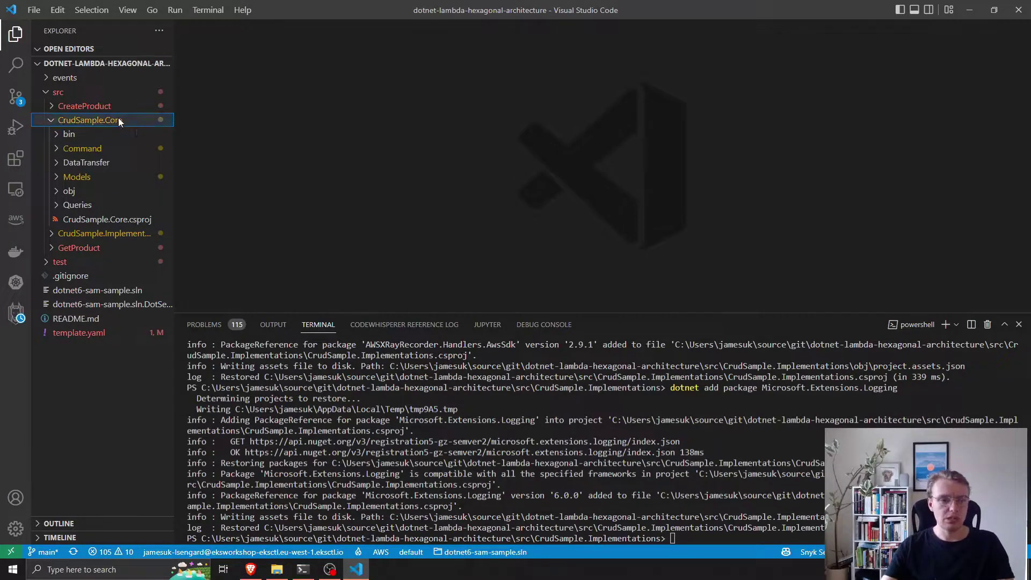
pyautogui.rightClick(119, 120)
pyautogui.click(136, 153)
pyautogui.write('Service')
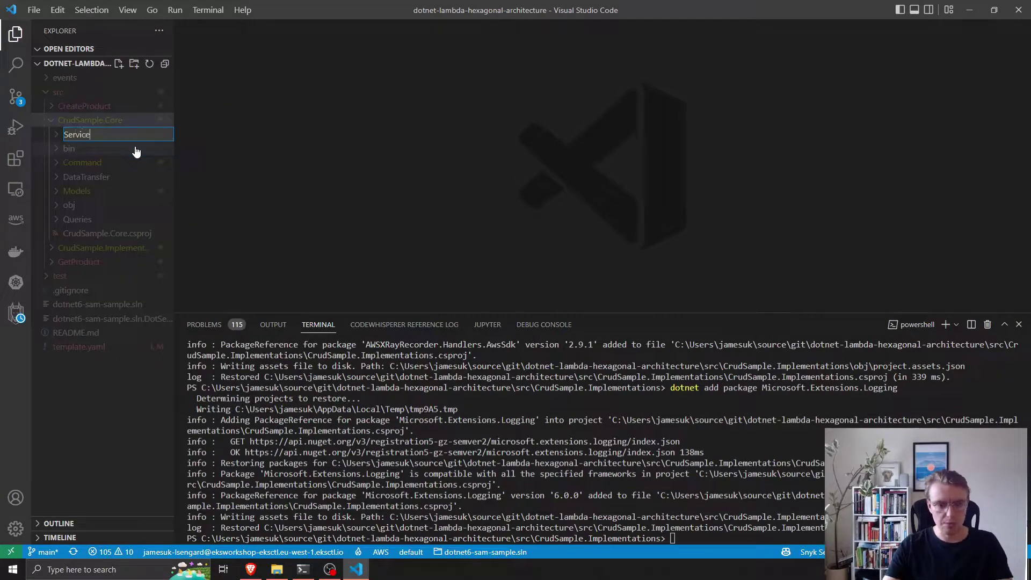
pyautogui.write('s')
pyautogui.press('Return')
pyautogui.rightClick(128, 221)
pyautogui.click(145, 233)
pyautogui.write('ILoggingS')
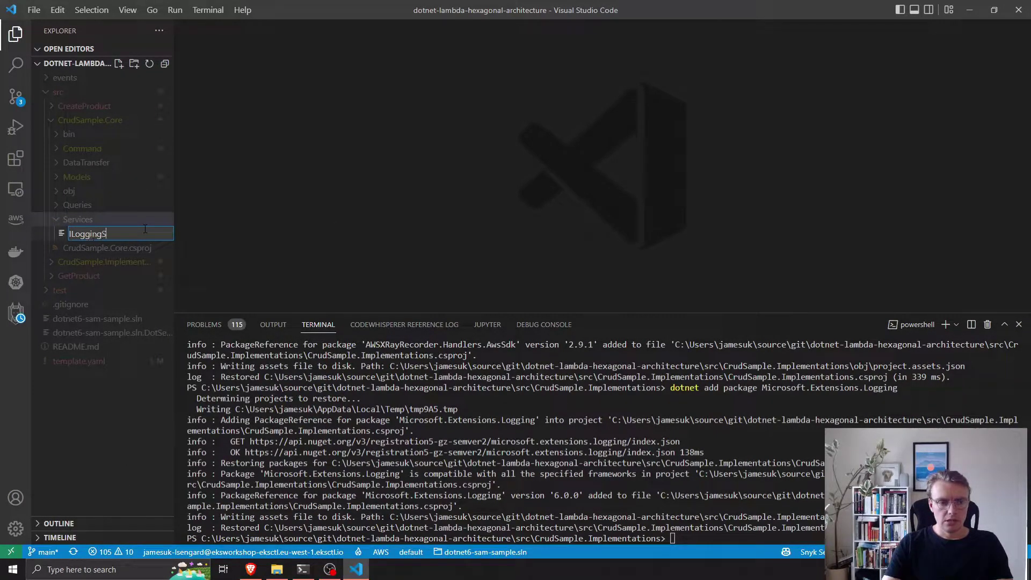
pyautogui.write('ervice.cs')
pyautogui.press('Return')
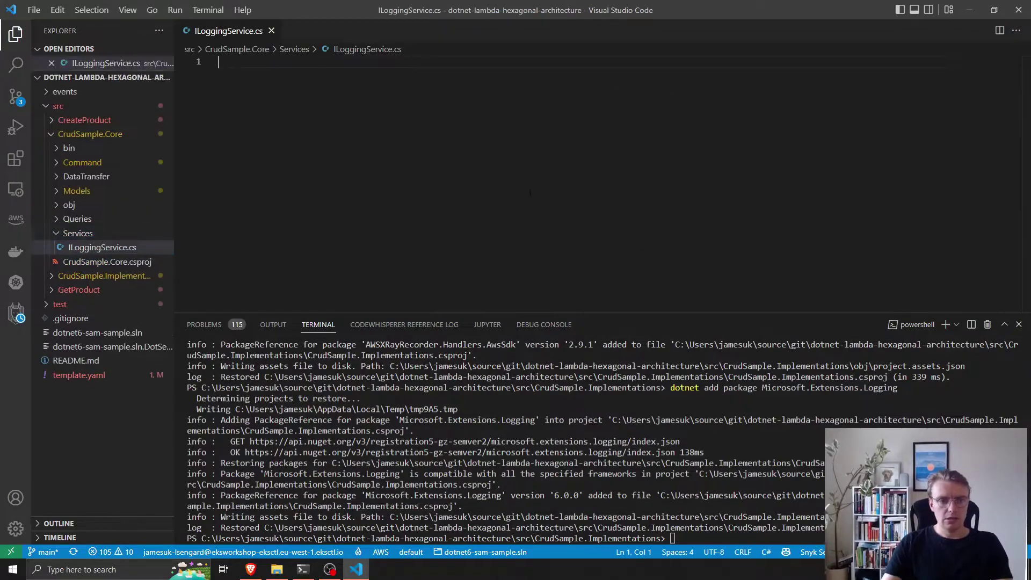
pyautogui.write('public interface ILogging')
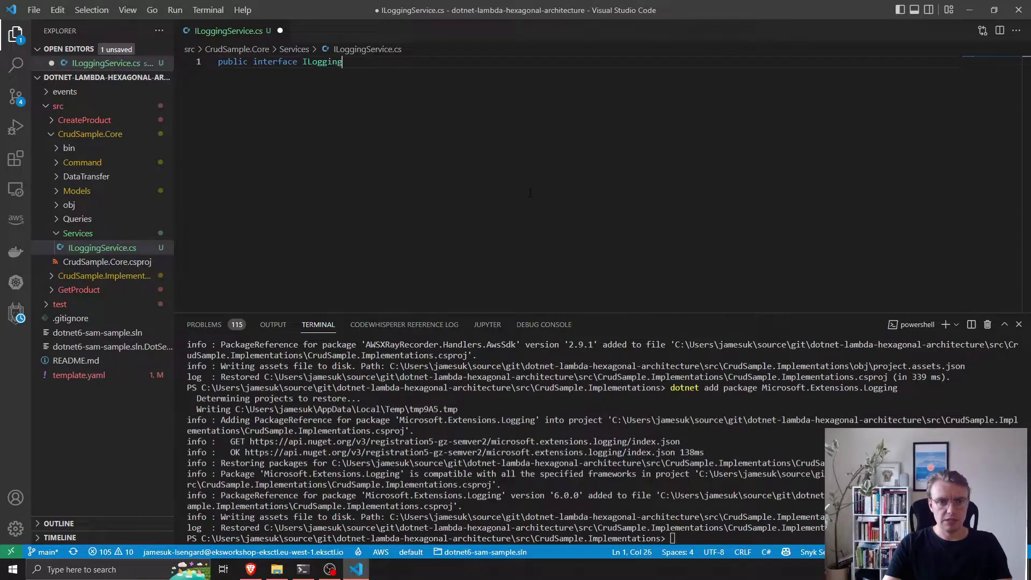
pyautogui.write('Service {')
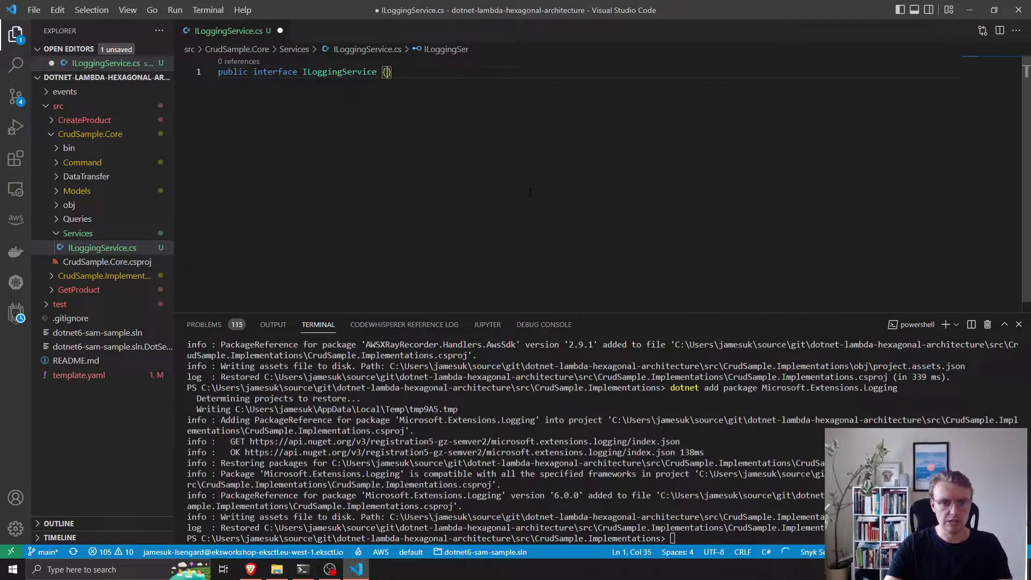
# - Write the CrudSample.Core namespace and ILoggingService interface with a suggested Log method, then save
pyautogui.press('Return')
pyautogui.press('Up')
pyautogui.press('Home')
pyautogui.press('Return')
pyautogui.press('Return')
pyautogui.press('Up')
pyautogui.press('Up')
pyautogui.write('namesp')
pyautogui.press('Return')
pyautogui.write('Crd')
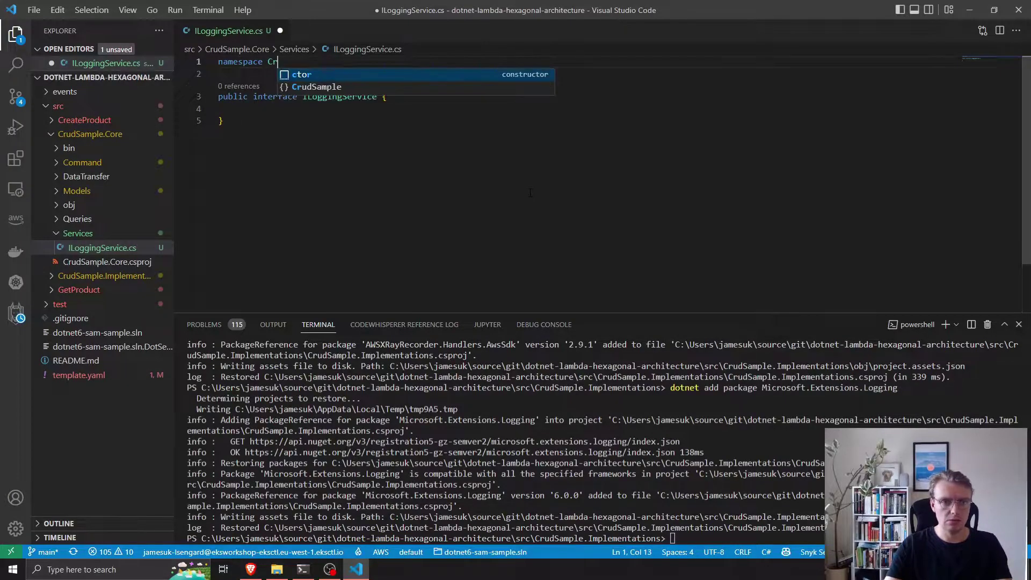
pyautogui.press('Return')
pyautogui.write('.Co')
pyautogui.press('Return')
pyautogui.write('.Services;')
pyautogui.press('Down')
pyautogui.press('Down')
pyautogui.press('Return')
pyautogui.press('Return')
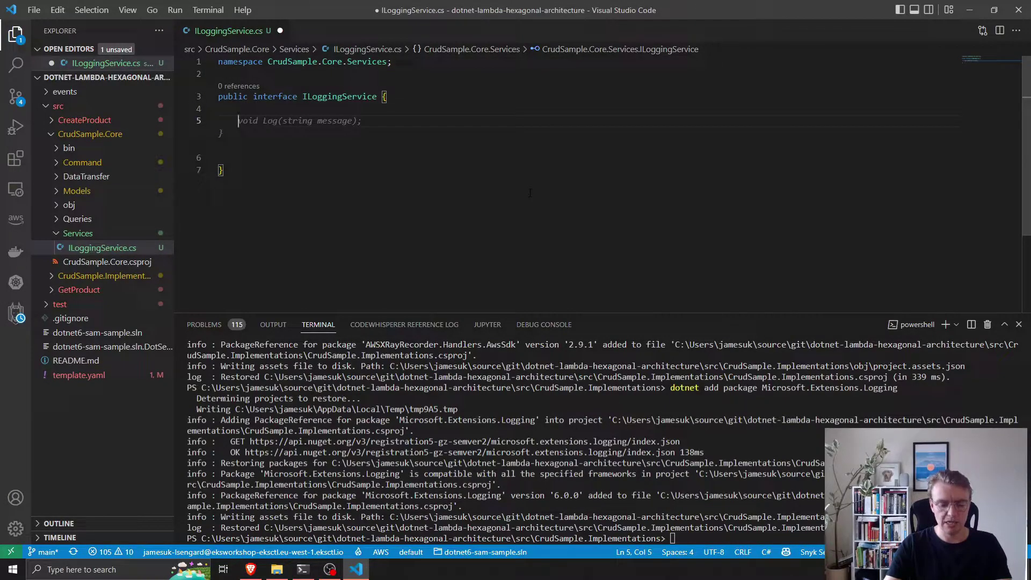
pyautogui.write('voisd')
pyautogui.press('Tab')
pyautogui.hotkey('ctrl', 's')
# - Correct the method to void LogInfo(string message), remove extra blank lines, and save
pyautogui.press('Left')
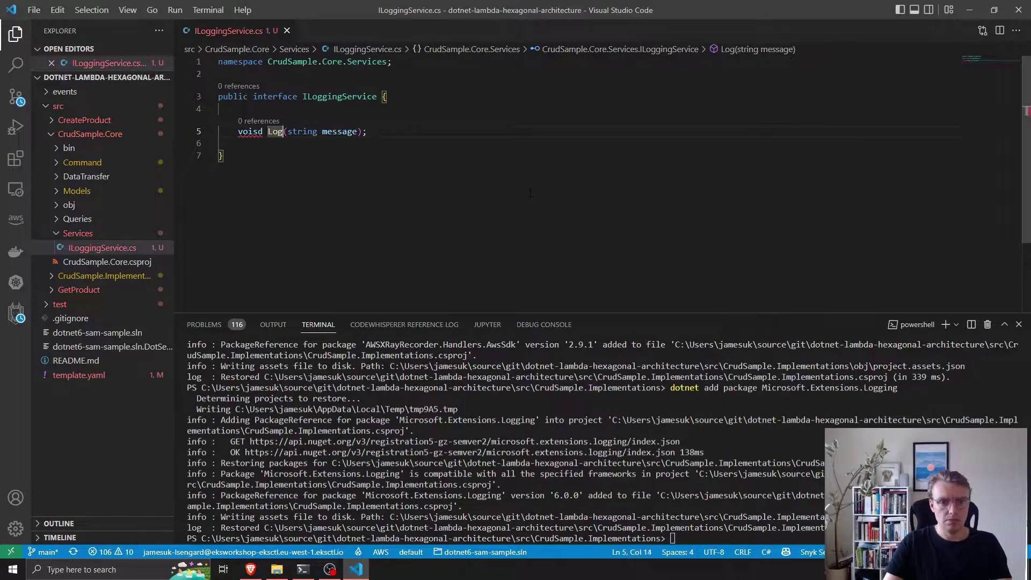
pyautogui.write('Info')
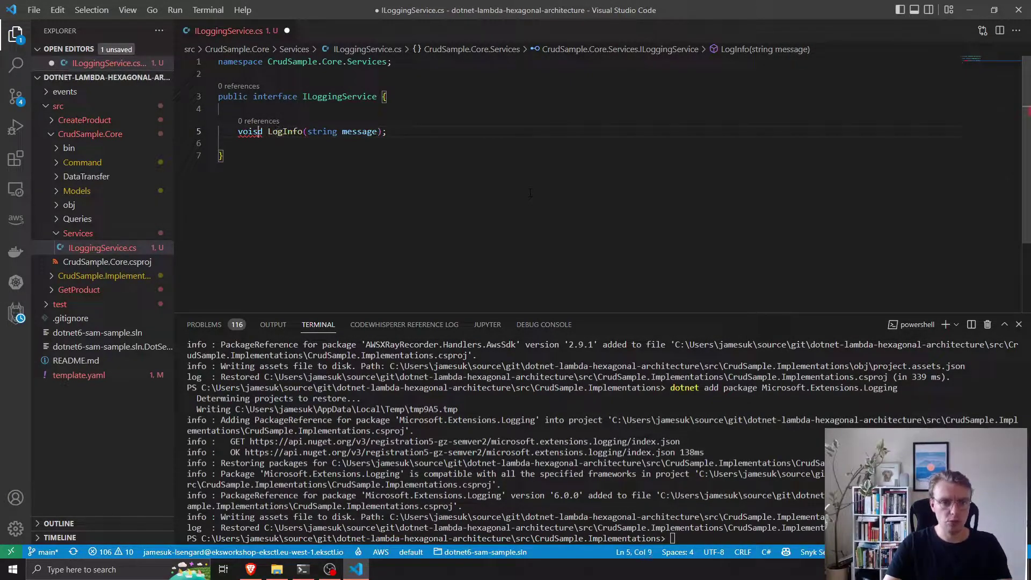
pyautogui.press('BackSpace')
pyautogui.press('Down')
pyautogui.press('Delete')
pyautogui.press('Up')
pyautogui.press('Up')
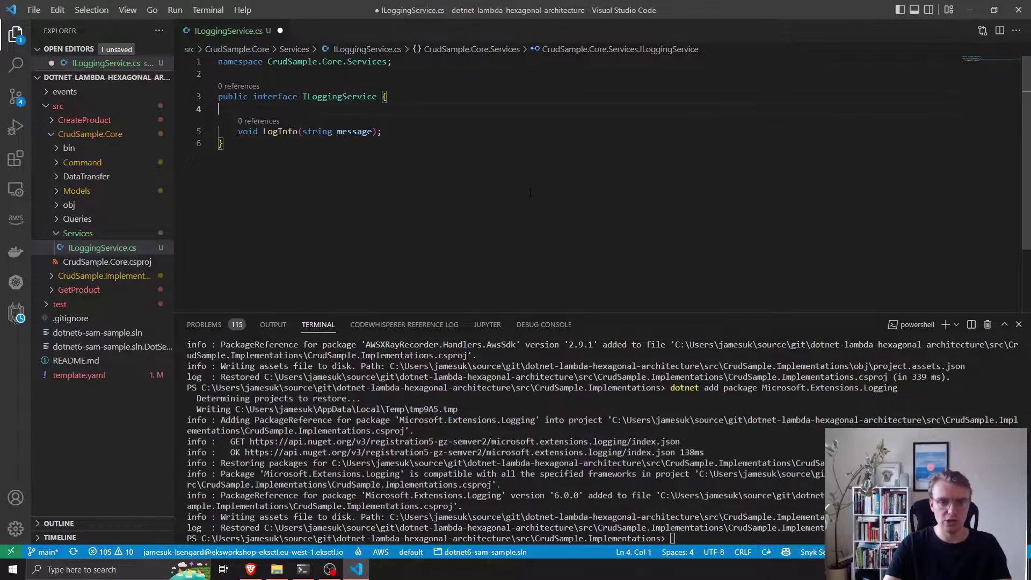
pyautogui.press('Delete')
pyautogui.hotkey('ctrl', 's')
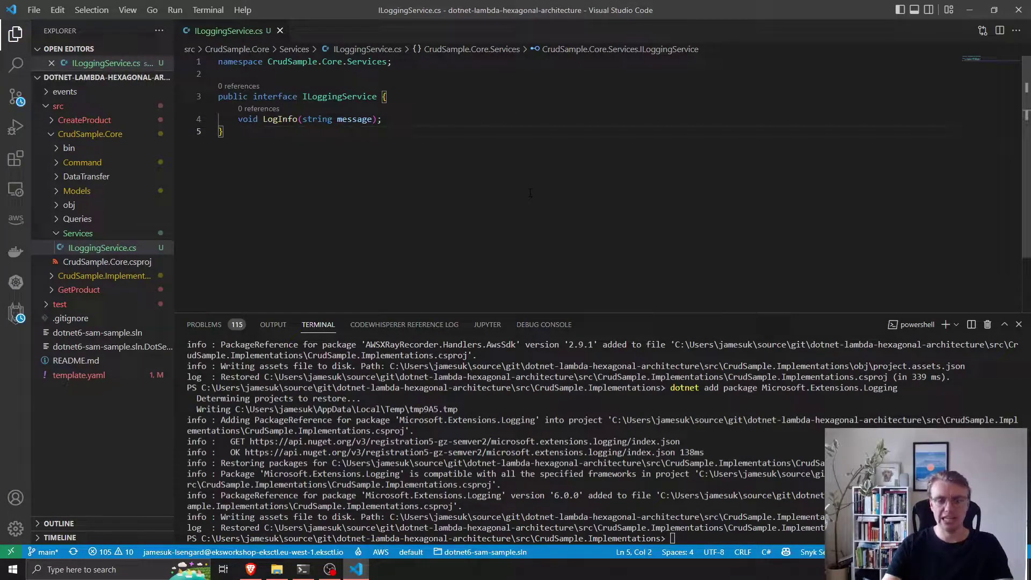
# - In CreateProductCommand's handler, add a readonly logging service field below the repository field
pyautogui.click(78, 234)
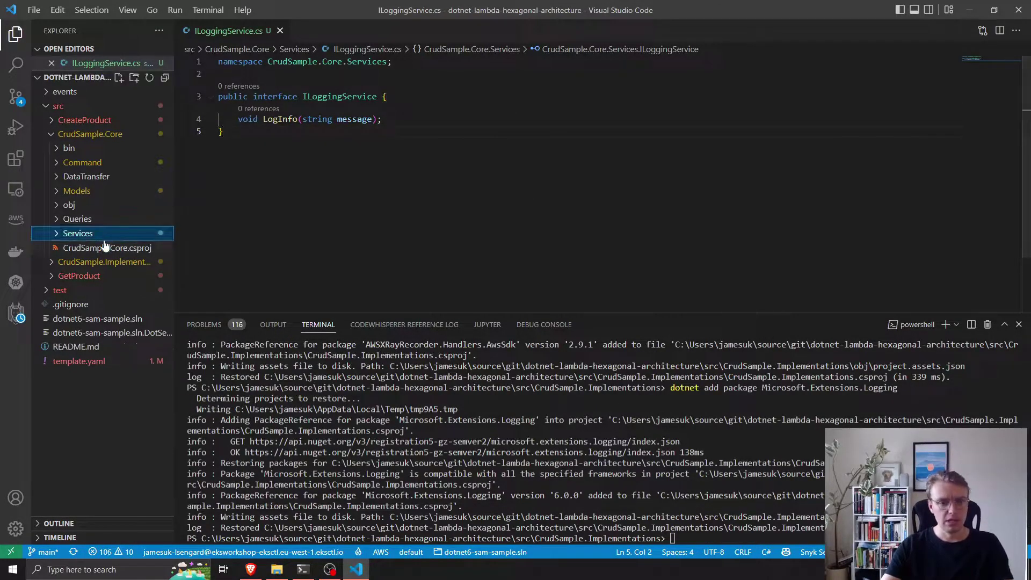
pyautogui.click(81, 162)
pyautogui.click(90, 178)
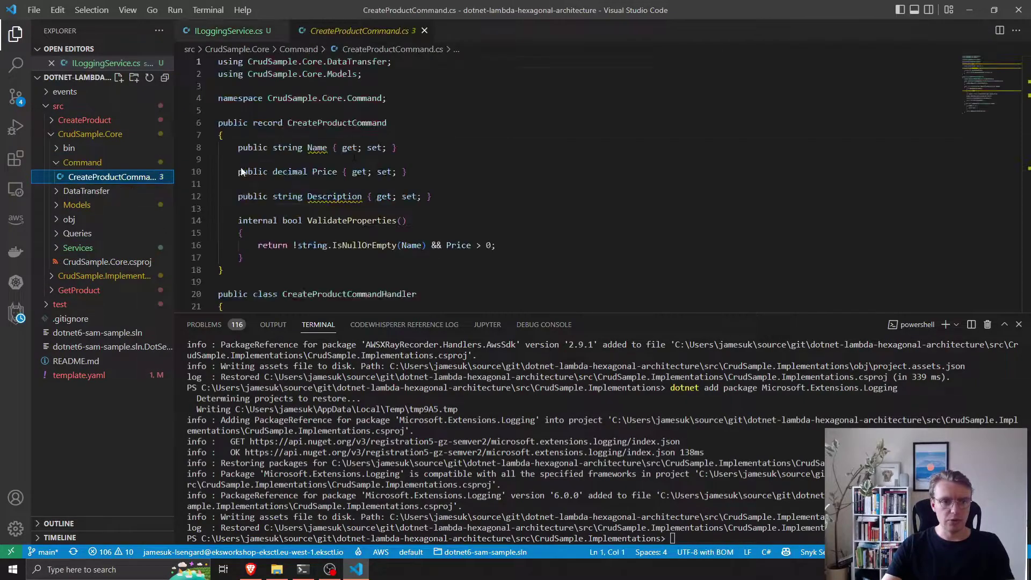
pyautogui.scroll(-3, 370, 158)
pyautogui.scroll(-3, 369, 156)
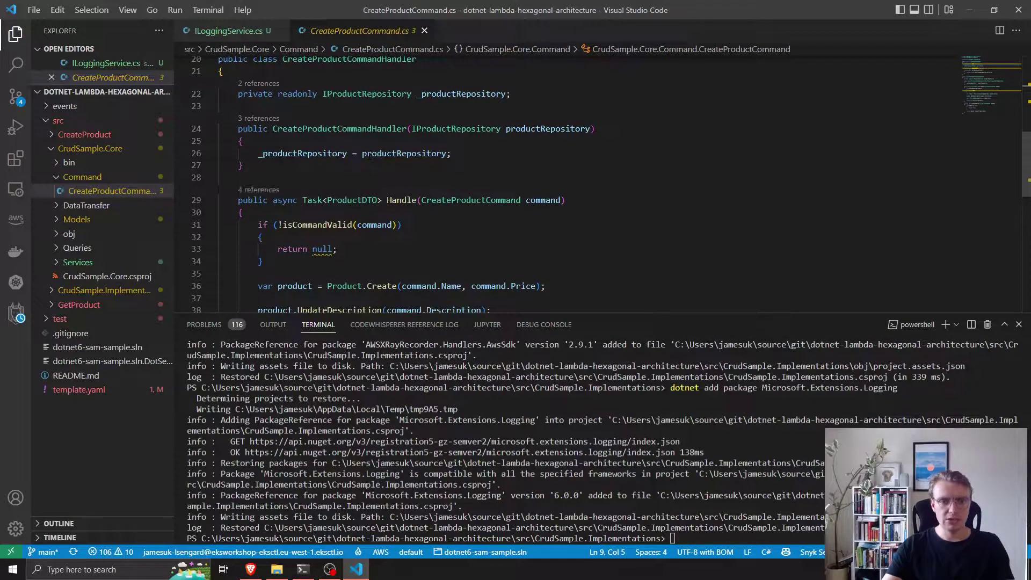
pyautogui.click(547, 93)
pyautogui.press('Return')
pyautogui.write('private')
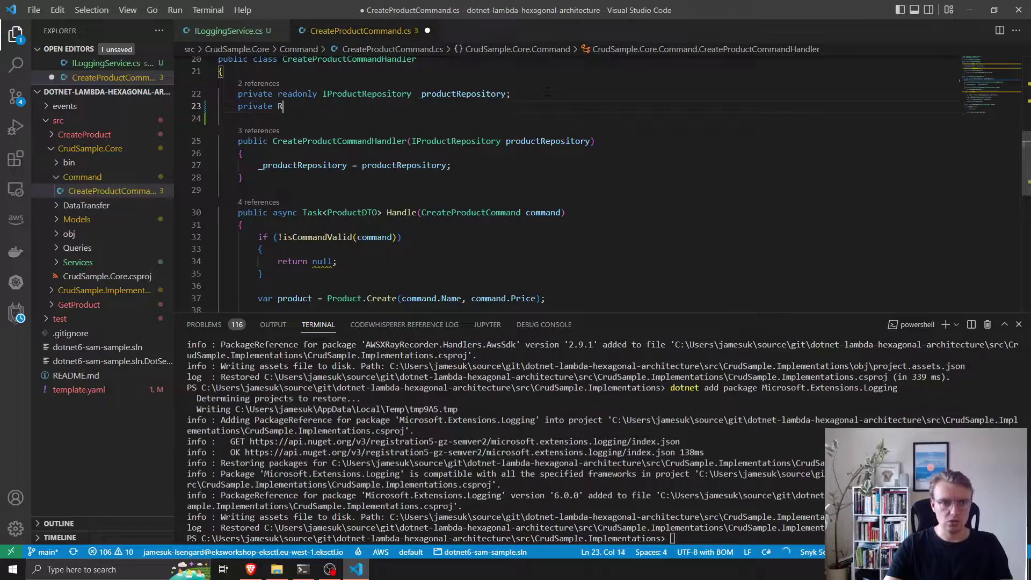
pyautogui.write(' Read')
pyautogui.press('Tab')
pyautogui.write('ILogg')
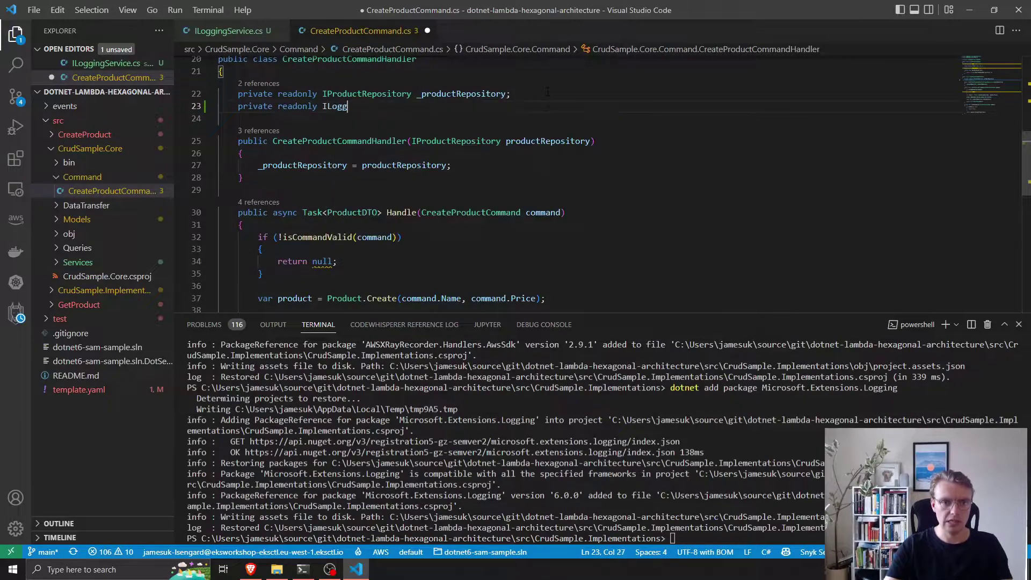
pyautogui.write('ingServic')
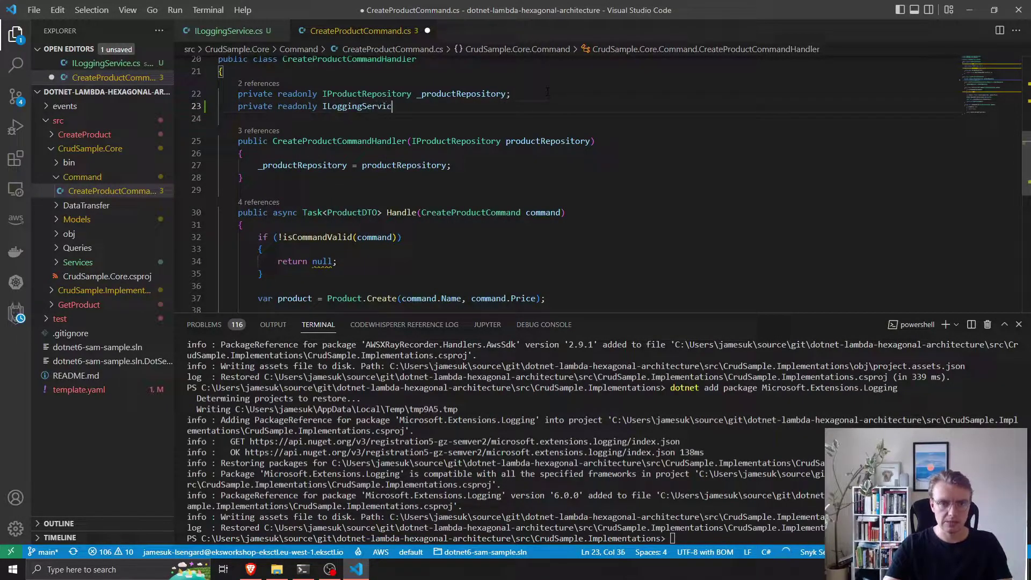
pyautogui.write('ngS')
pyautogui.write('ice;')
# - Inject ILoggingService through the constructor with its using directive, remove the duplicate block, and save
pyautogui.click(482, 151)
pyautogui.hotkey('ctrl', 'Right')
pyautogui.hotkey('ctrl', 'Right')
pyautogui.write(', I')
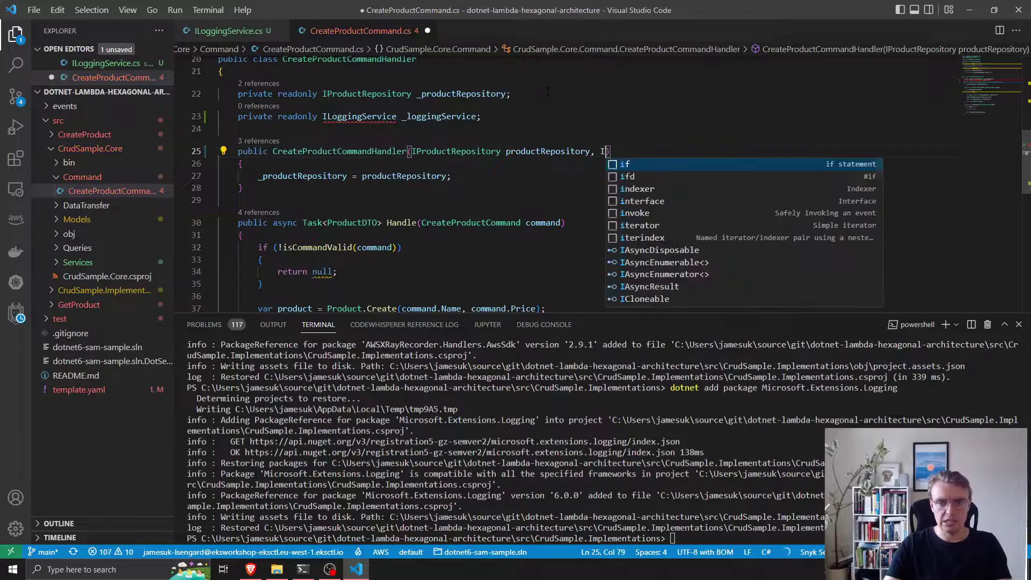
pyautogui.write('LoggingServicve')
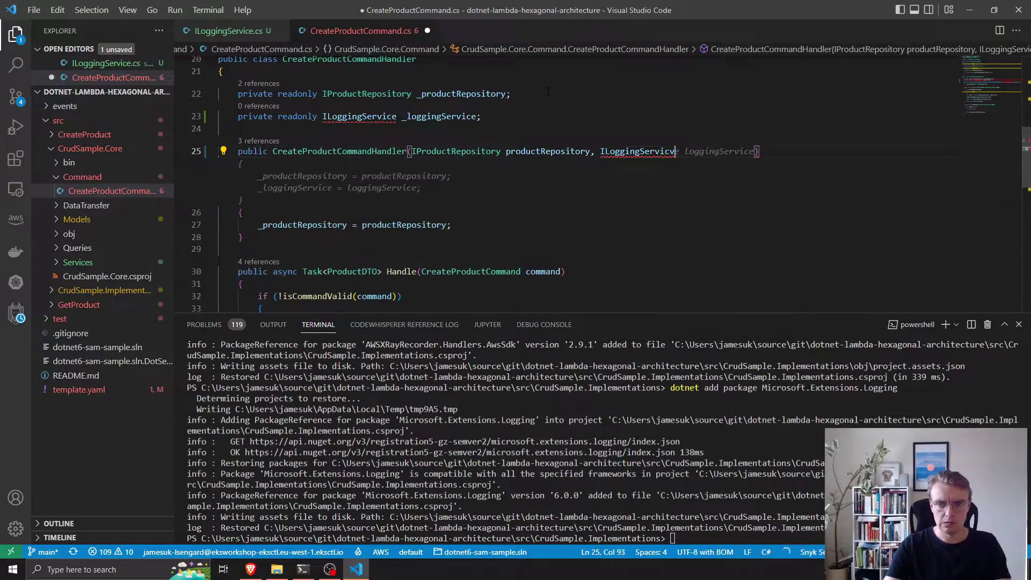
pyautogui.press('Tab')
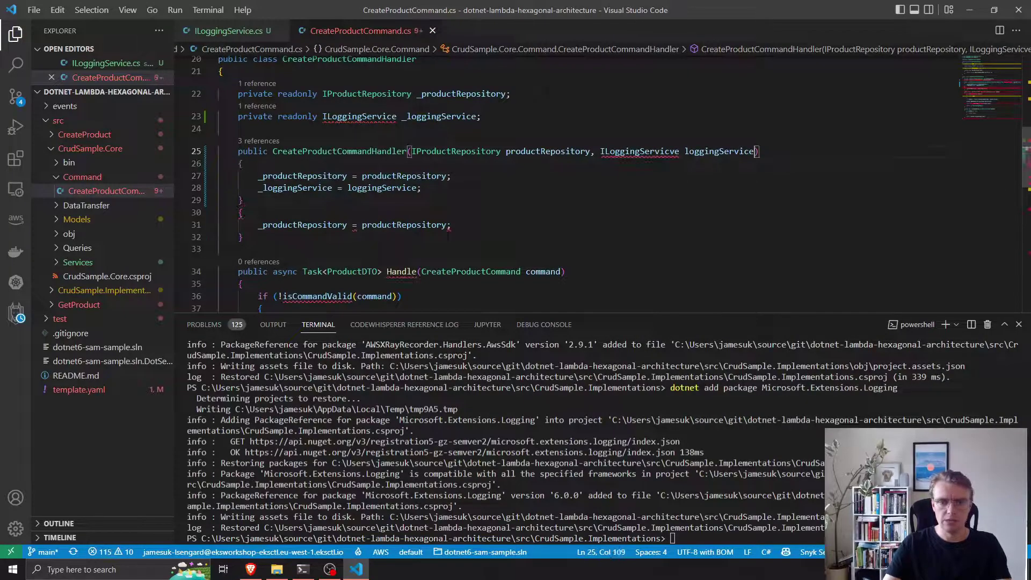
pyautogui.click(601, 151)
pyautogui.press('Delete')
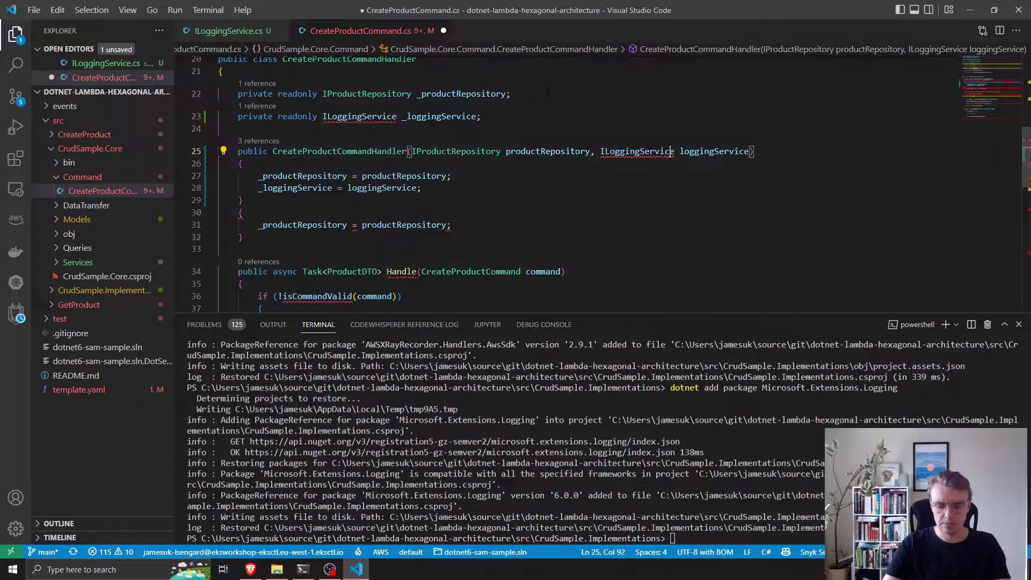
pyautogui.hotkey('ctrl', '.')
pyautogui.press('Return')
pyautogui.press('Down')
pyautogui.press('Down')
pyautogui.press('Down')
pyautogui.press('Down')
pyautogui.hotkey('shift', 'Down')
pyautogui.hotkey('shift', 'Down')
pyautogui.hotkey('shift', 'Down')
pyautogui.press('BackSpace')
pyautogui.hotkey('ctrl', 's')
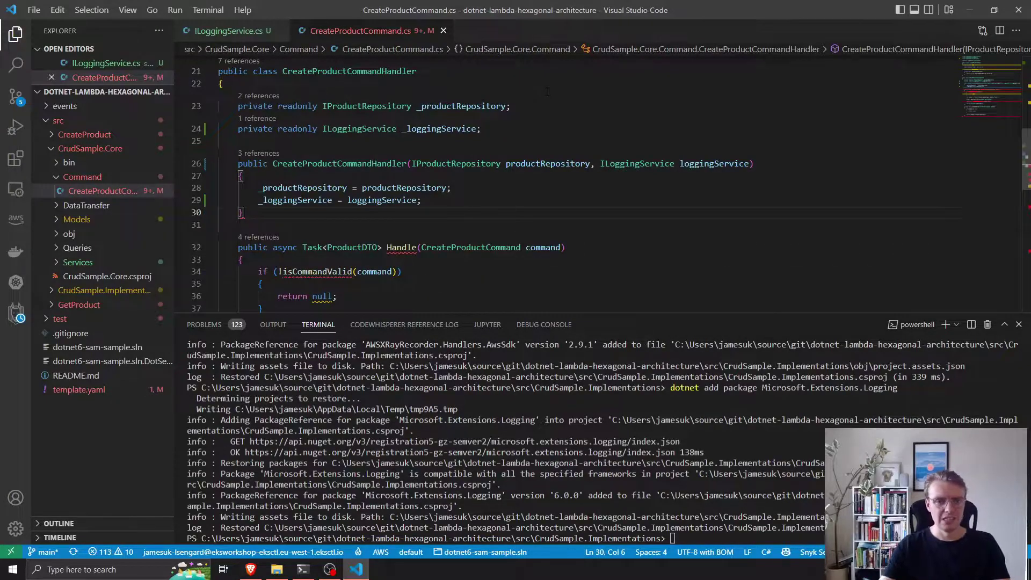
# - Log "Creating product from new command" via _loggingService.LogInfo before creating the product, and save
pyautogui.press('Down')
pyautogui.press('Down')
pyautogui.press('Down')
pyautogui.press('Down')
pyautogui.press('Down')
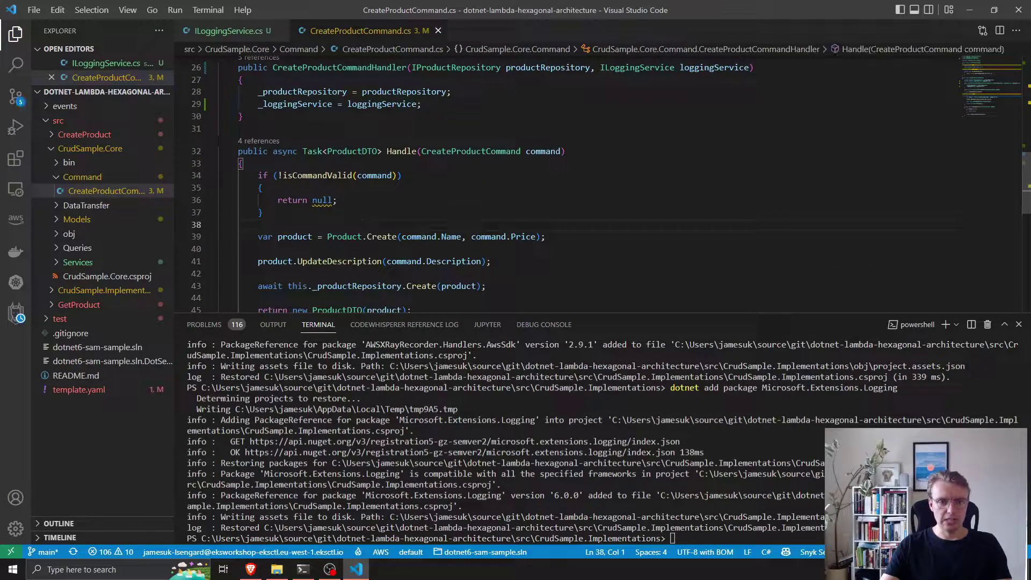
pyautogui.press('Return')
pyautogui.write('this._lk')
pyautogui.press('Tab')
pyautogui.write('.')
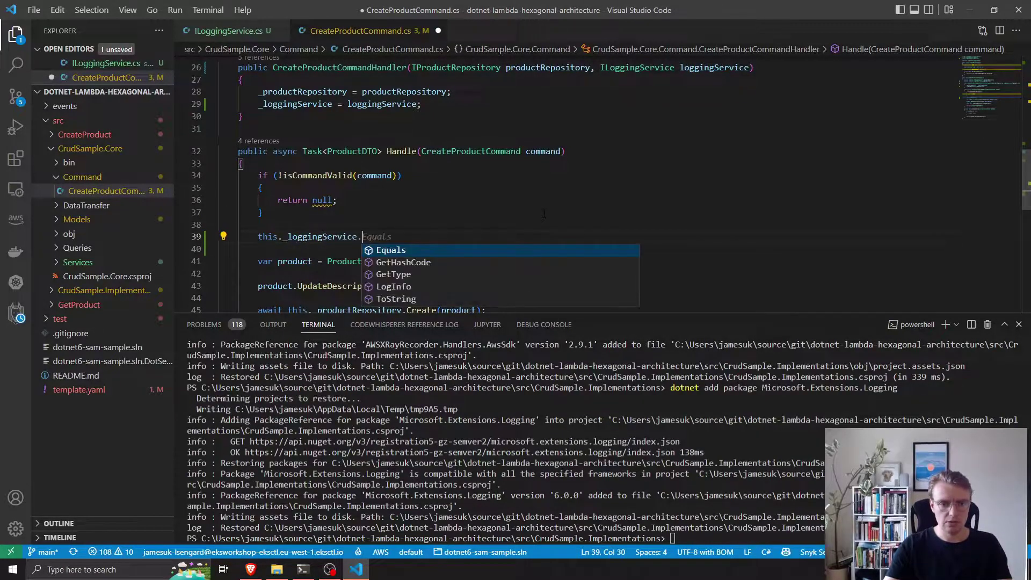
pyautogui.write('L')
pyautogui.press('Tab')
pyautogui.write('(')
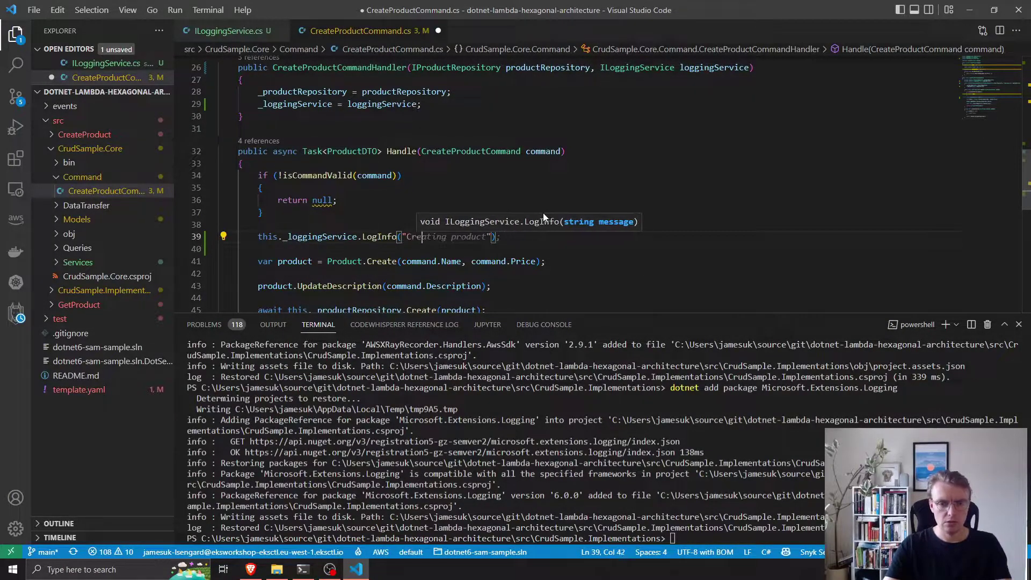
pyautogui.write('"Creat')
pyautogui.press('Tab')
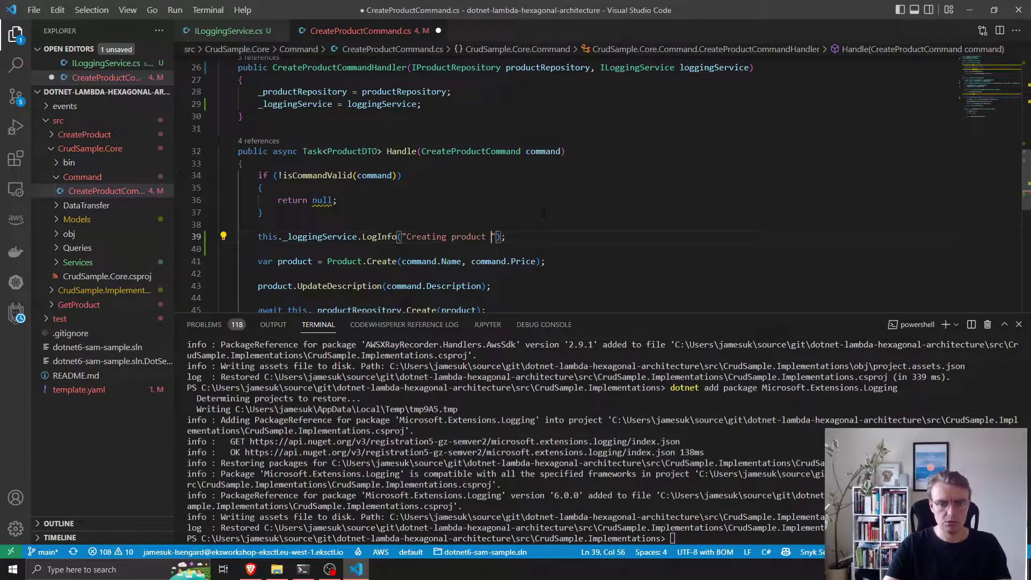
pyautogui.write('from nhew com')
pyautogui.press('BackSpace')
pyautogui.press('BackSpace')
pyautogui.press('BackSpace')
pyautogui.write('ew command')
pyautogui.press('End')
pyautogui.hotkey('ctrl', 's')
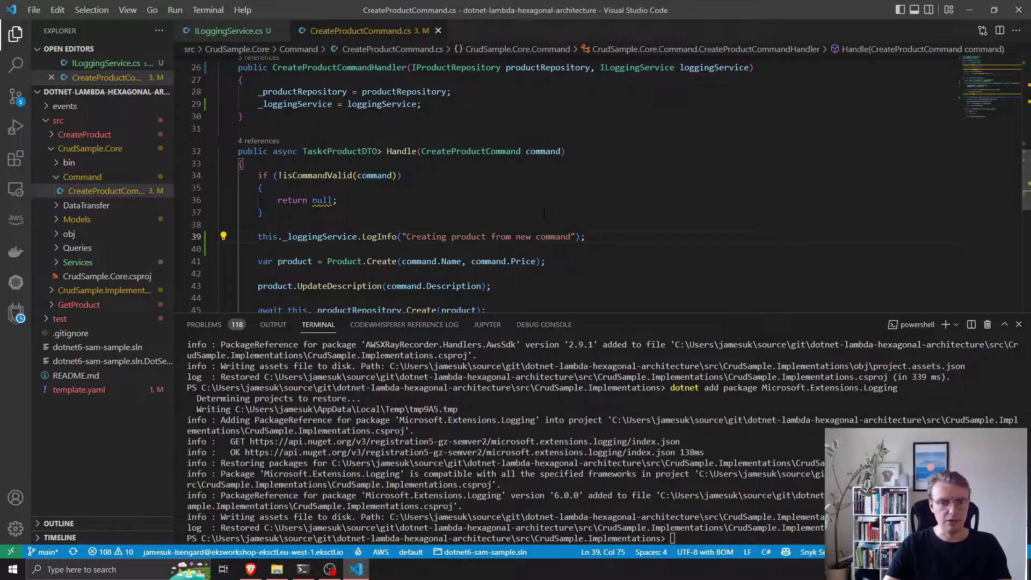
pyautogui.click(85, 148)
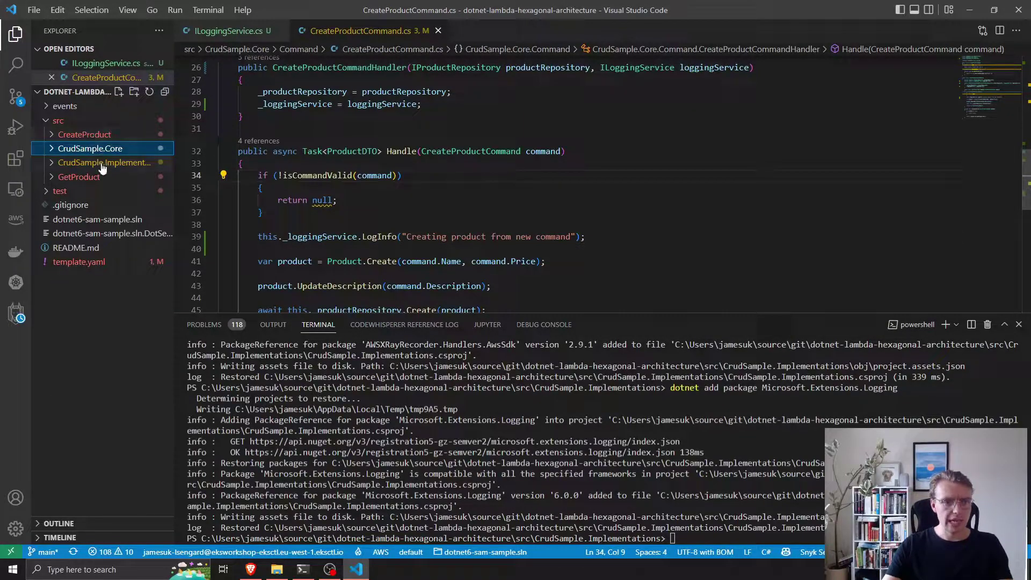
# - Create SerilogLogger.cs in CrudSample.Implementations with a file-scoped CrudSample.Implementations namespace
pyautogui.click(103, 164)
pyautogui.rightClick(93, 172)
pyautogui.click(125, 187)
pyautogui.write('SerilogLogger.cs')
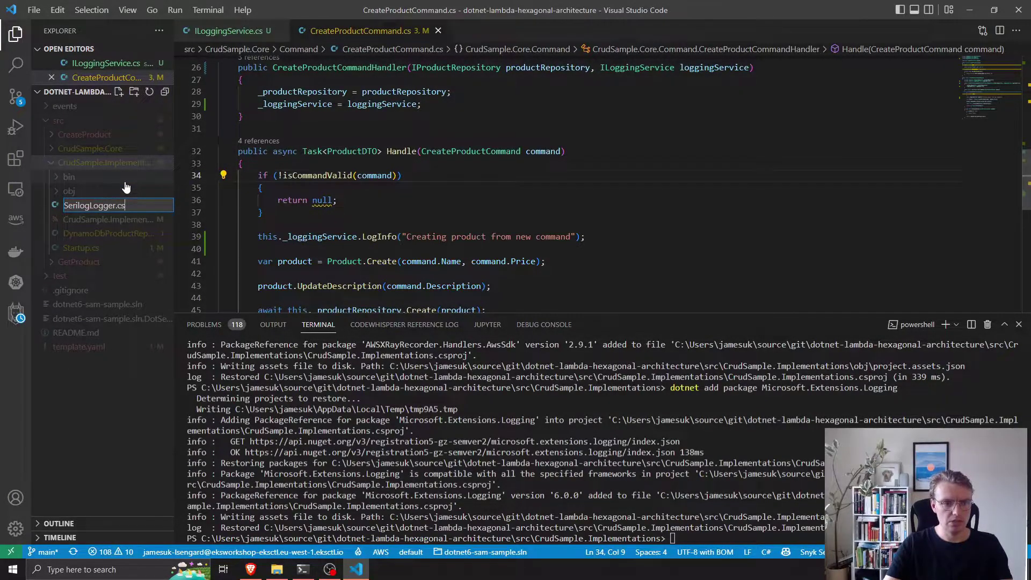
pyautogui.press('Return')
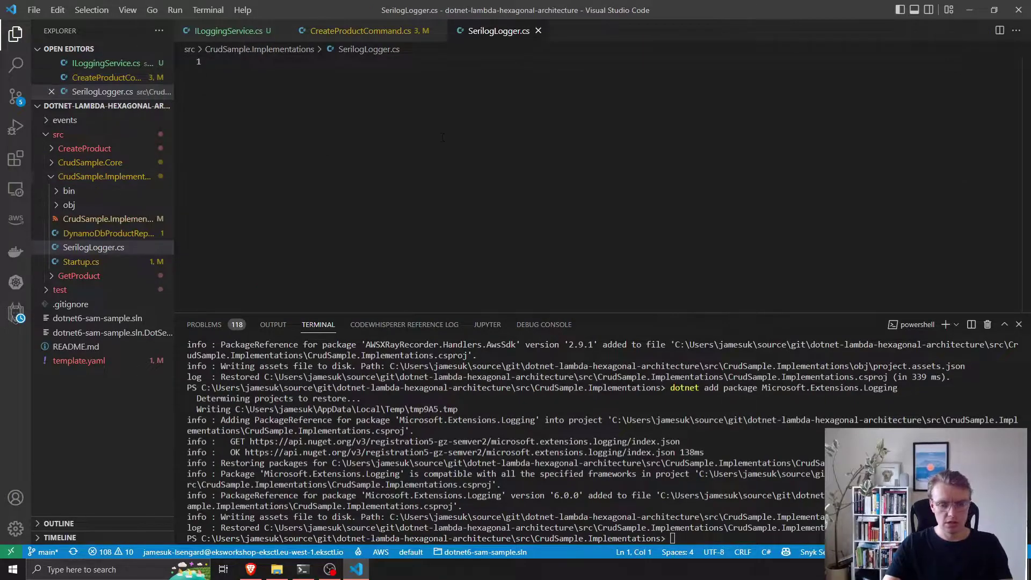
pyautogui.write('namespace')
pyautogui.press('Tab')
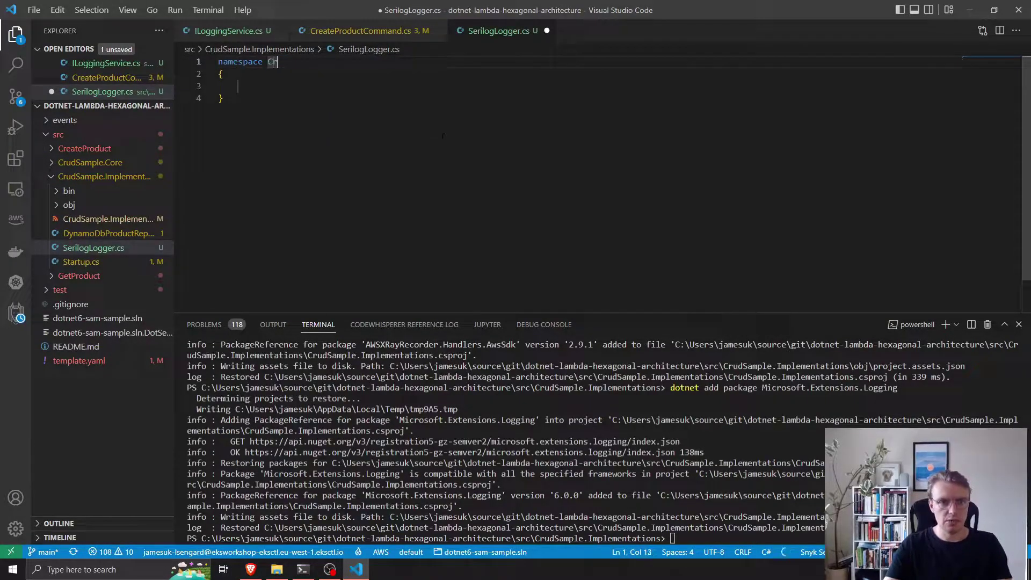
pyautogui.write('udSample.I')
pyautogui.press('Tab')
pyautogui.press('Down')
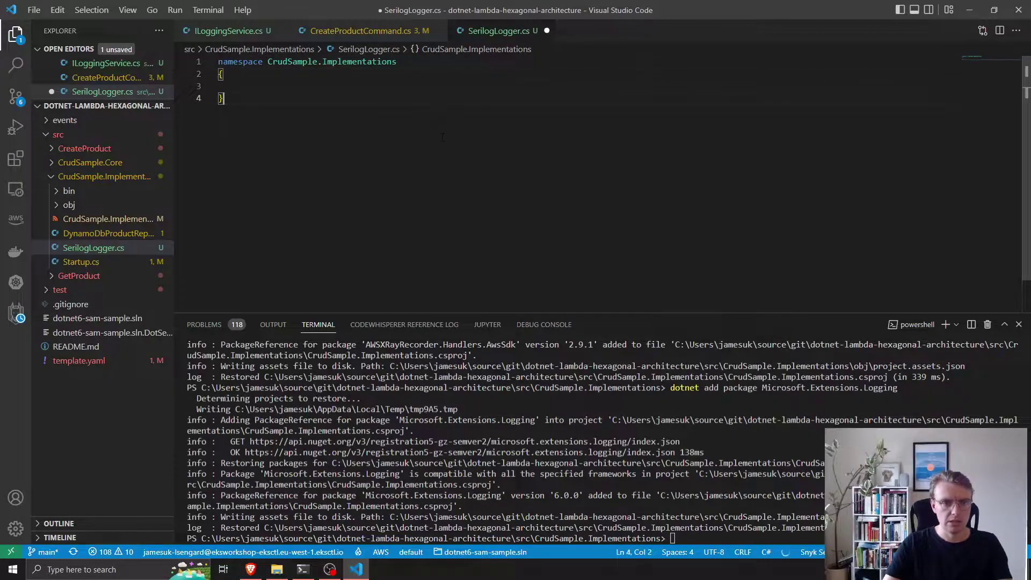
pyautogui.press('Up')
pyautogui.press('End')
pyautogui.write(';')
pyautogui.write('public')
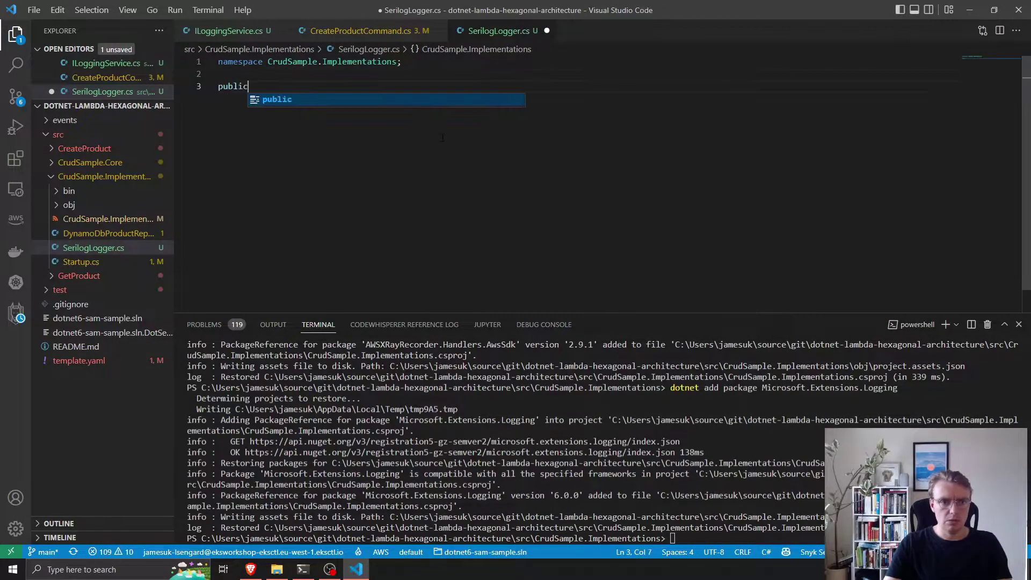
pyautogui.write(' class Seril')
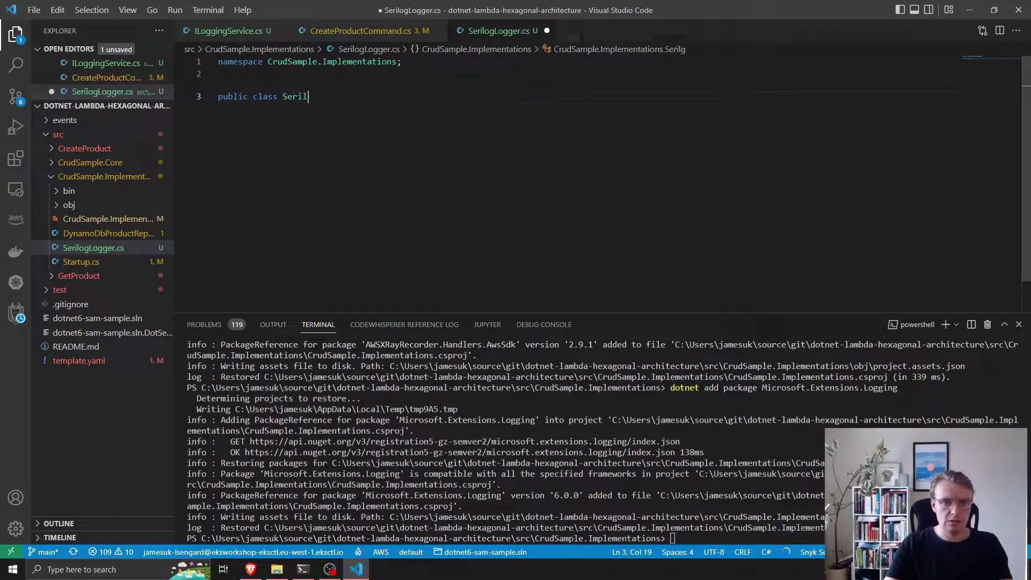
pyautogui.write('ogLogger :')
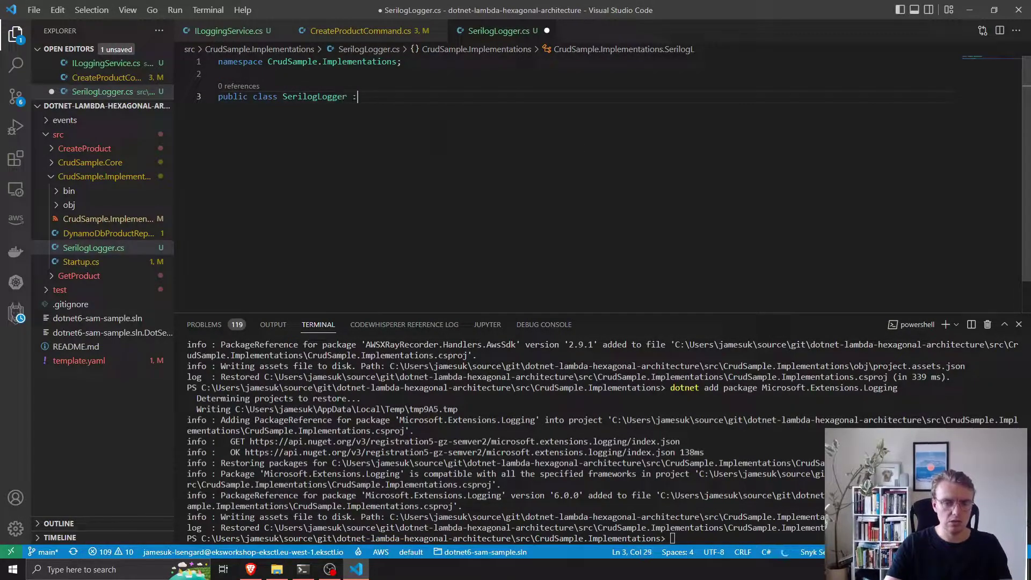
pyautogui.write(' ILoggingServi')
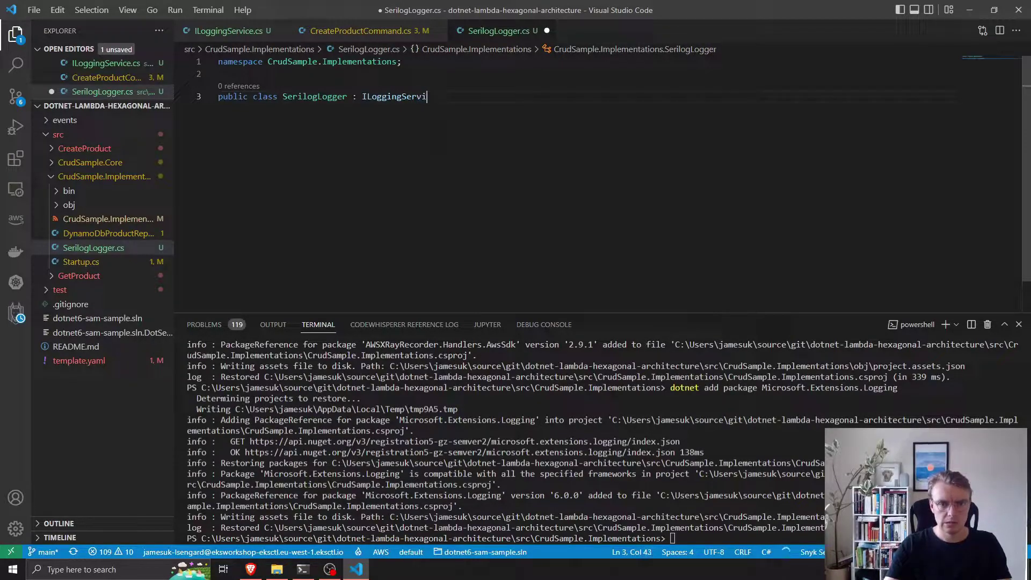
pyautogui.write('ce {')
# - Declare SerilogLogger implementing ILoggingService, importing CrudSample.Core.Services
pyautogui.press('Return')
pyautogui.click(438, 97)
pyautogui.press('Left')
pyautogui.press('Left')
pyautogui.hotkey('ctrl', '.')
pyautogui.press('Up')
pyautogui.press('Return')
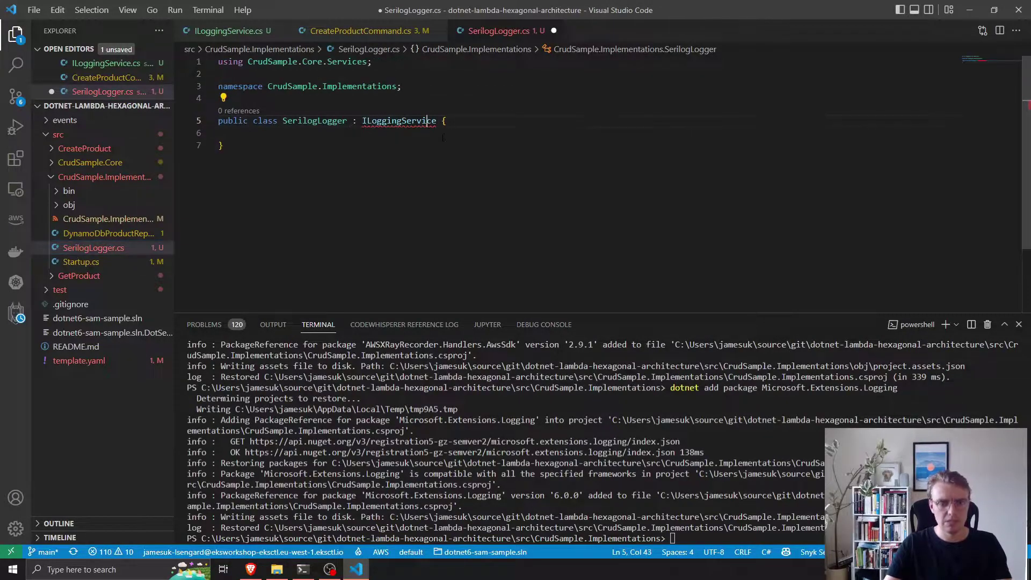
# - Generate the LogInfo stub and an empty SerilogLogger constructor, then save the file
pyautogui.press('End')
pyautogui.press('Return')
pyautogui.press('Return')
pyautogui.press('Up')
pyautogui.press('Up')
pyautogui.press('End')
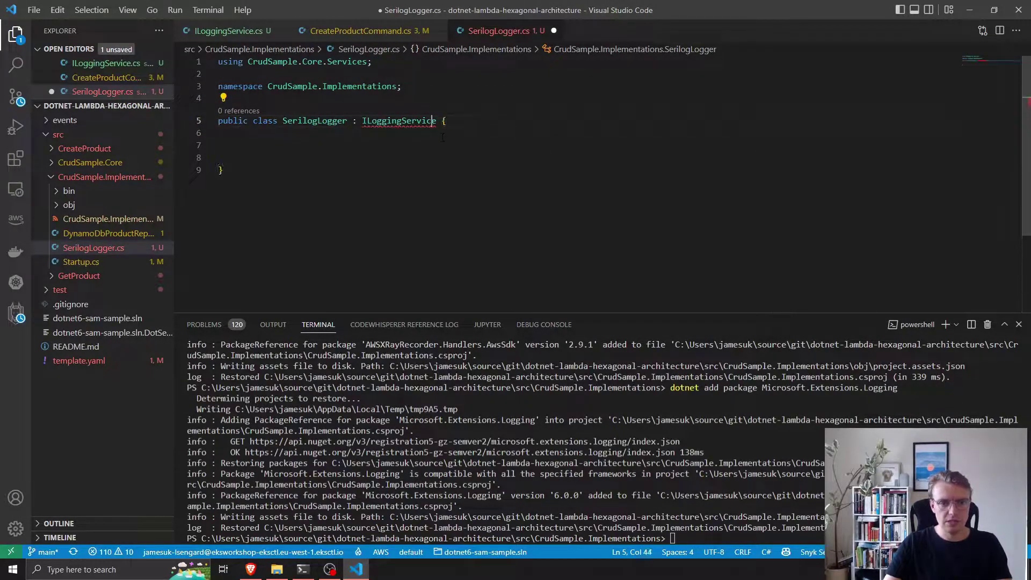
pyautogui.hotkey('ctrl', '.')
pyautogui.press('Return')
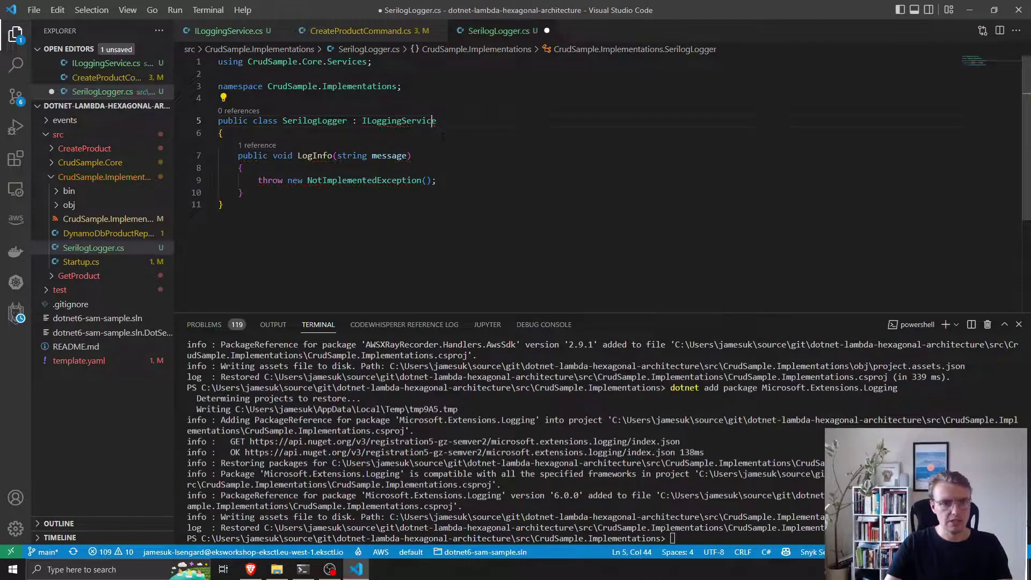
pyautogui.hotkey('ctrl', 's')
pyautogui.hotkey('ctrl', '.')
pyautogui.press('Return')
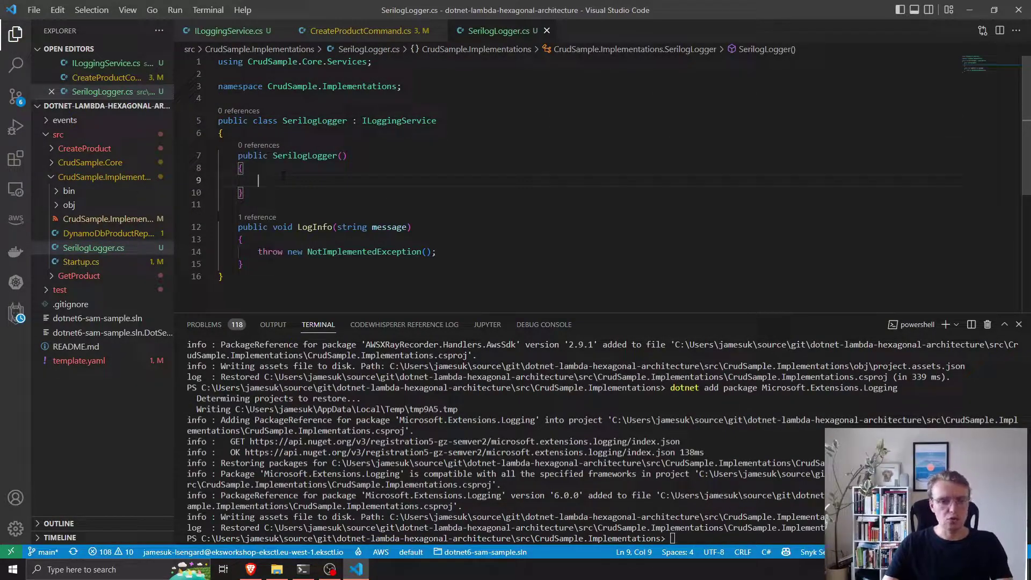
# - Run dotnet add package Serilog in the terminal
pyautogui.hotkey('ctrl', '`')
pyautogui.write('dotnet add pack')
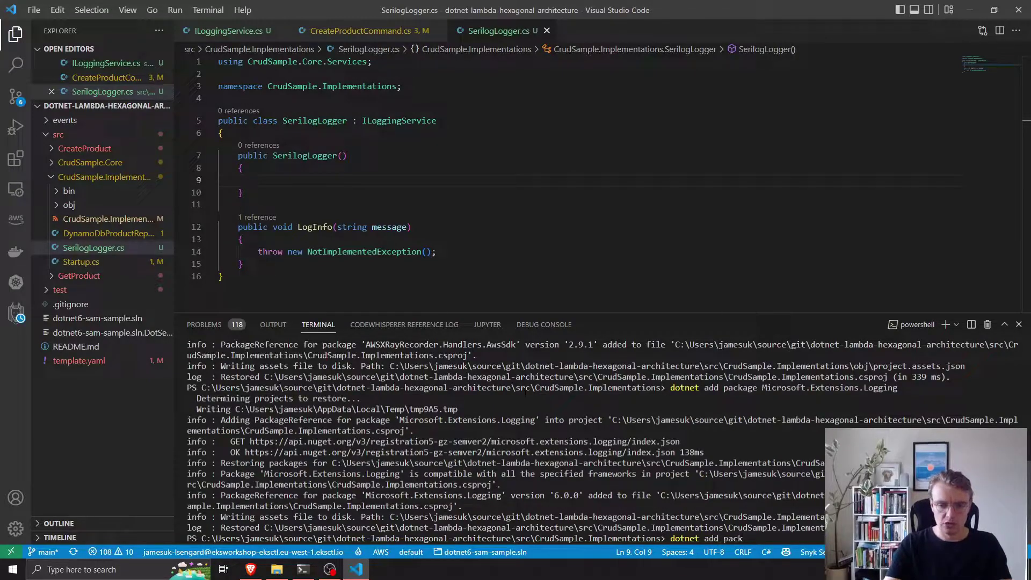
pyautogui.write('age Serilog')
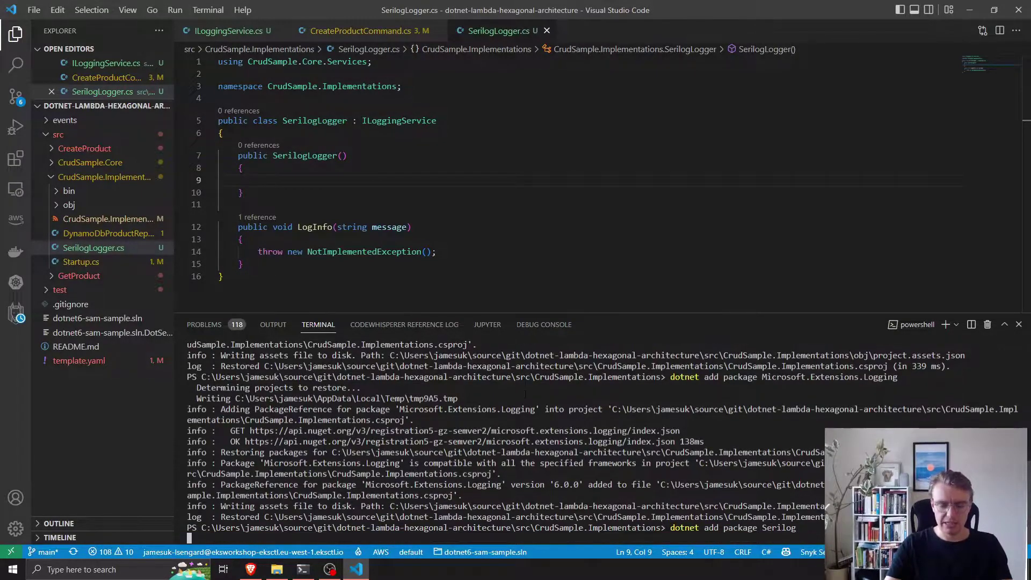
pyautogui.press('Return')
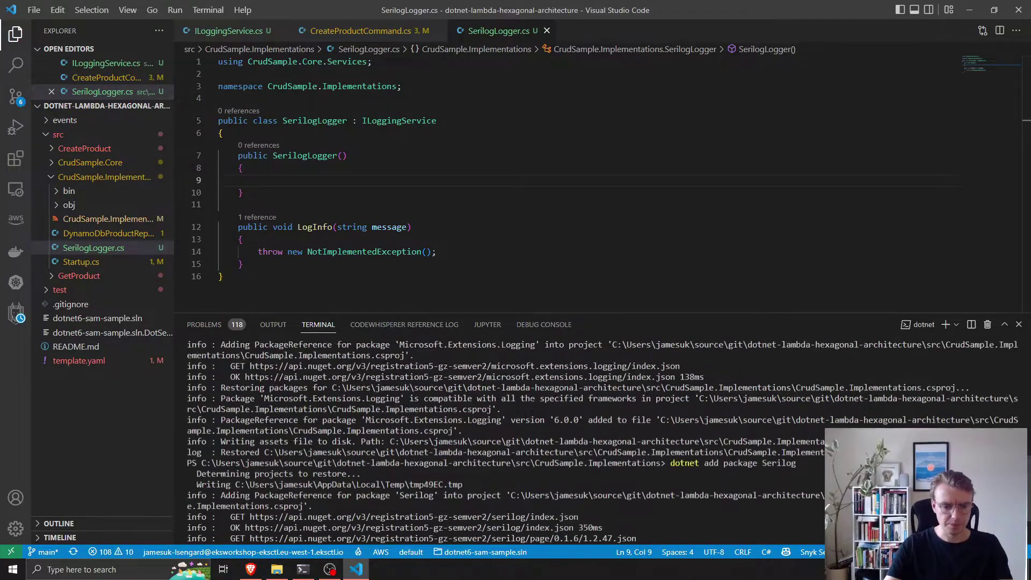
pyautogui.click(250, 570)
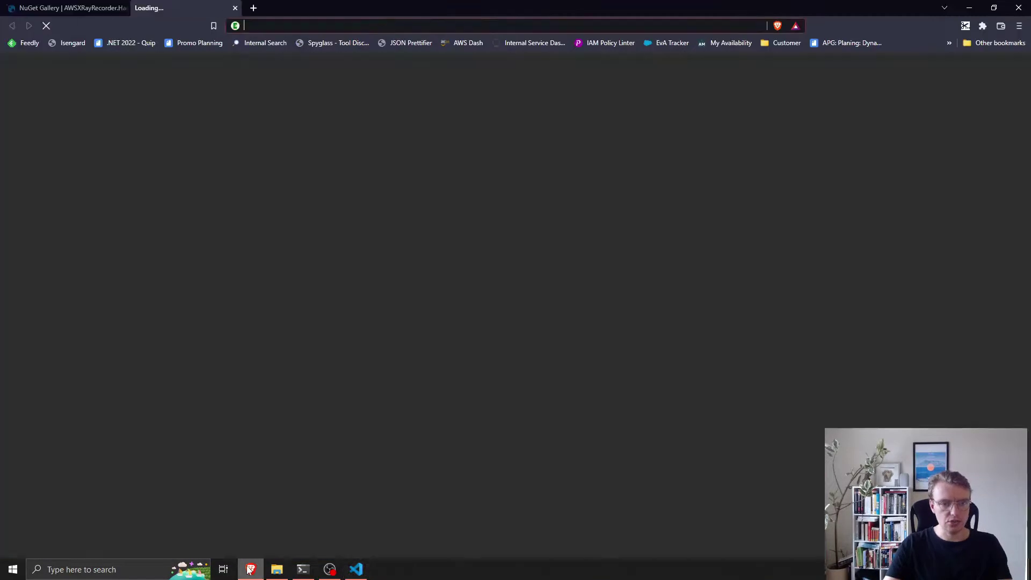
pyautogui.write('github.com')
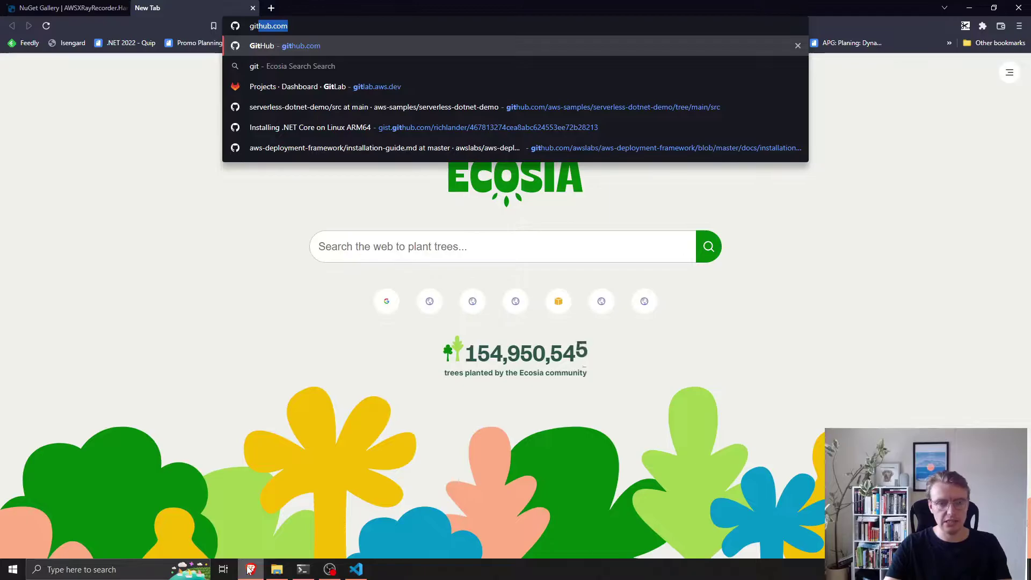
# - Search 'github serilog', open serilog/serilog and copy the README's LoggerConfiguration example
pyautogui.press('BackSpace')
pyautogui.press('BackSpace')
pyautogui.press('BackSpace')
pyautogui.press('BackSpace')
pyautogui.write('seril')
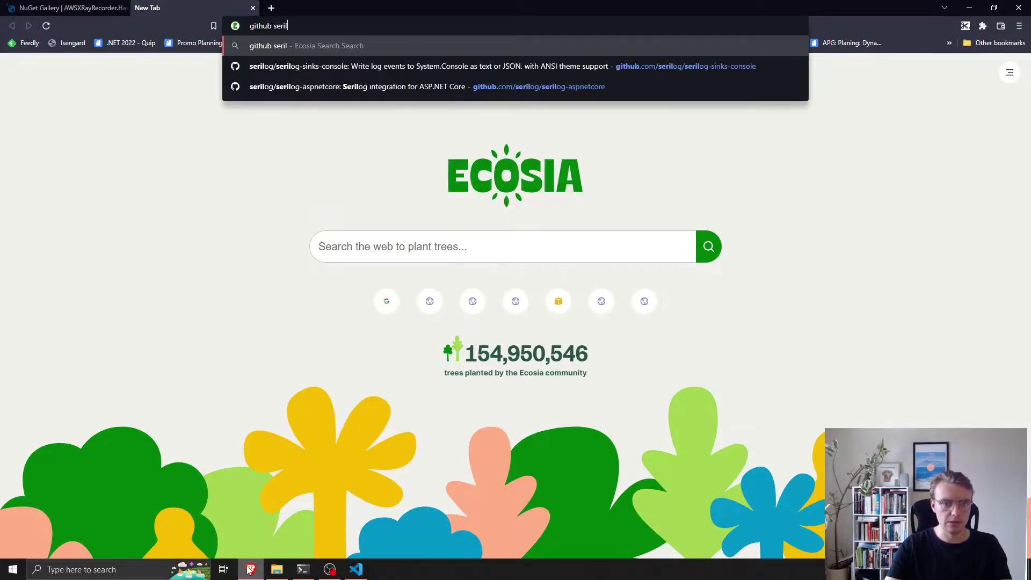
pyautogui.write('og')
pyautogui.press('Return')
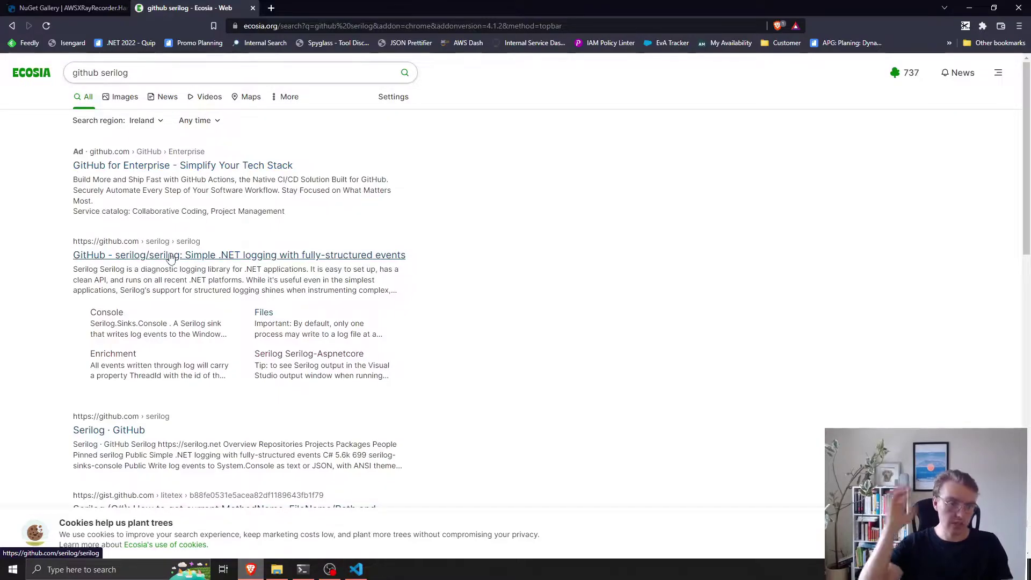
pyautogui.click(170, 256)
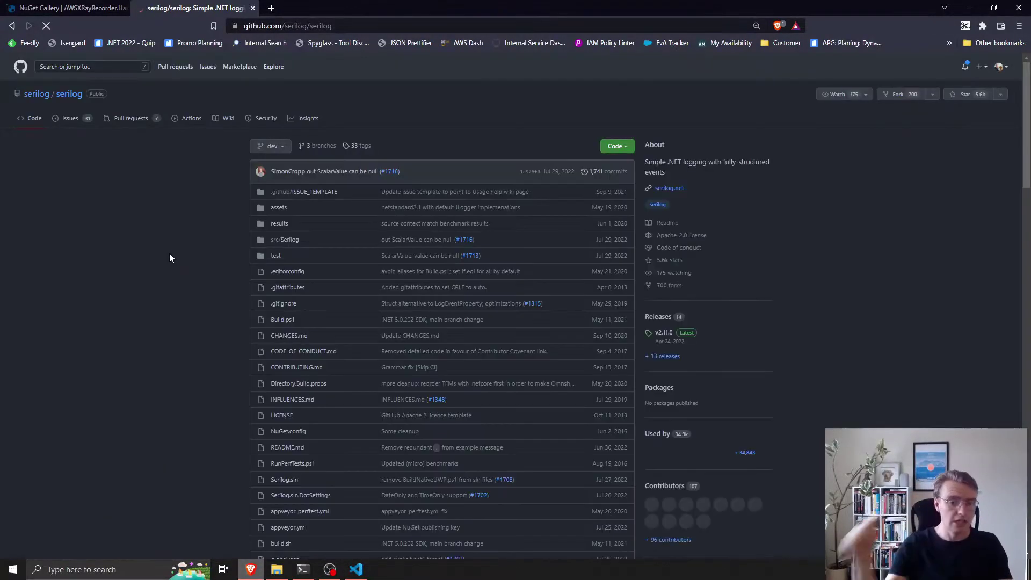
pyautogui.scroll(-15, 180, 227)
pyautogui.scroll(5, 187, 226)
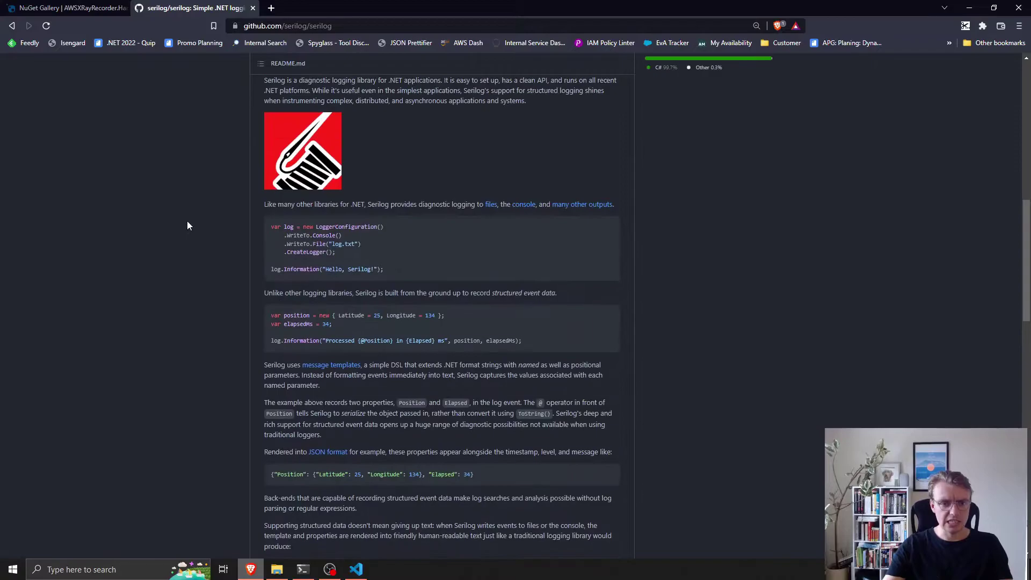
pyautogui.moveTo(337, 253); pyautogui.dragTo(272, 227)
pyautogui.hotkey('ctrl', 'c')
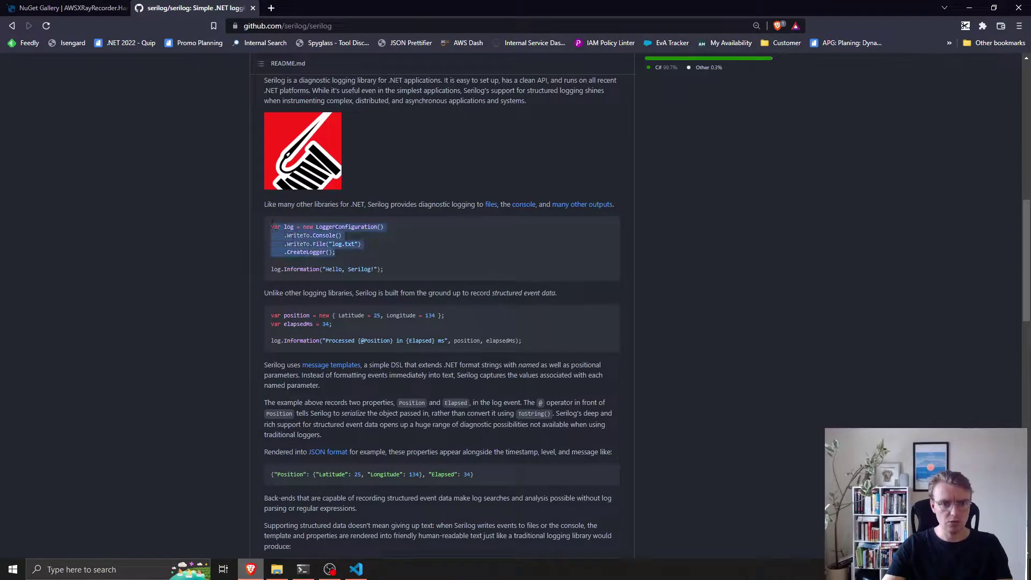
pyautogui.hotkey('alt', 'Tab')
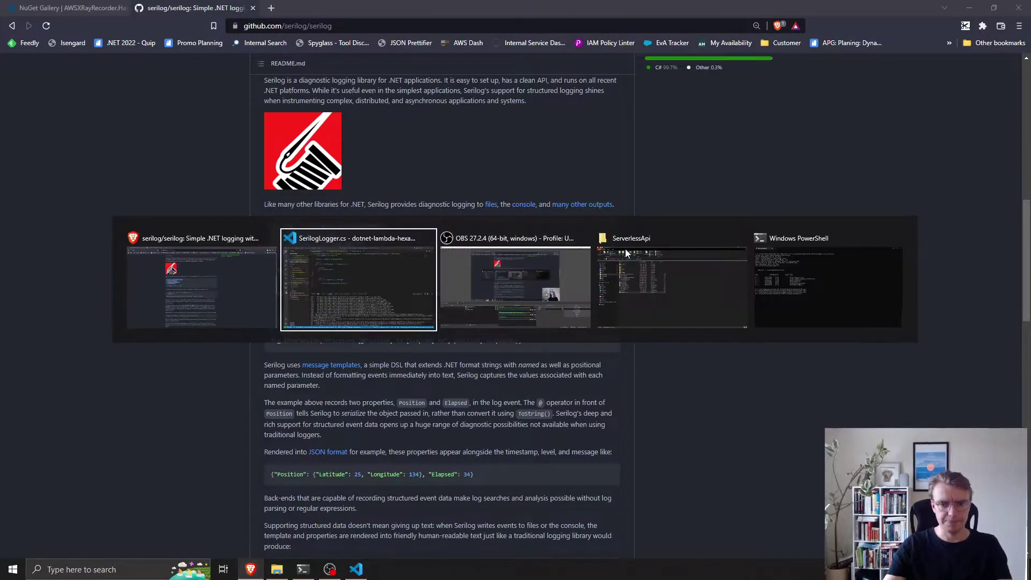
# - Paste the LoggerConfiguration example into the SerilogLogger constructor, indent it, and import the Serilog namespace
pyautogui.hotkey('ctrl', 'v')
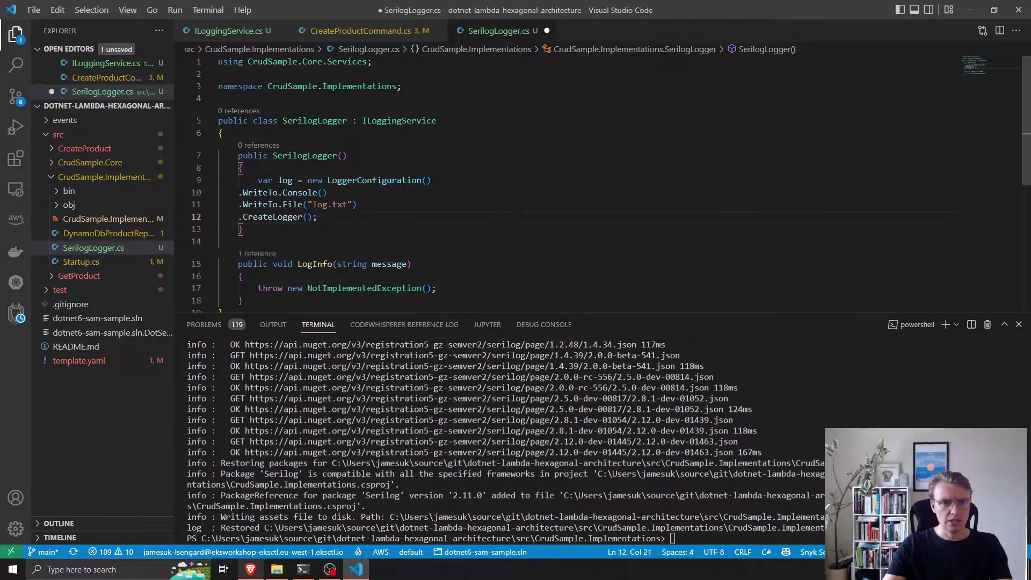
pyautogui.moveTo(337, 217); pyautogui.dragTo(299, 193)
pyautogui.press('Tab')
pyautogui.click(367, 193)
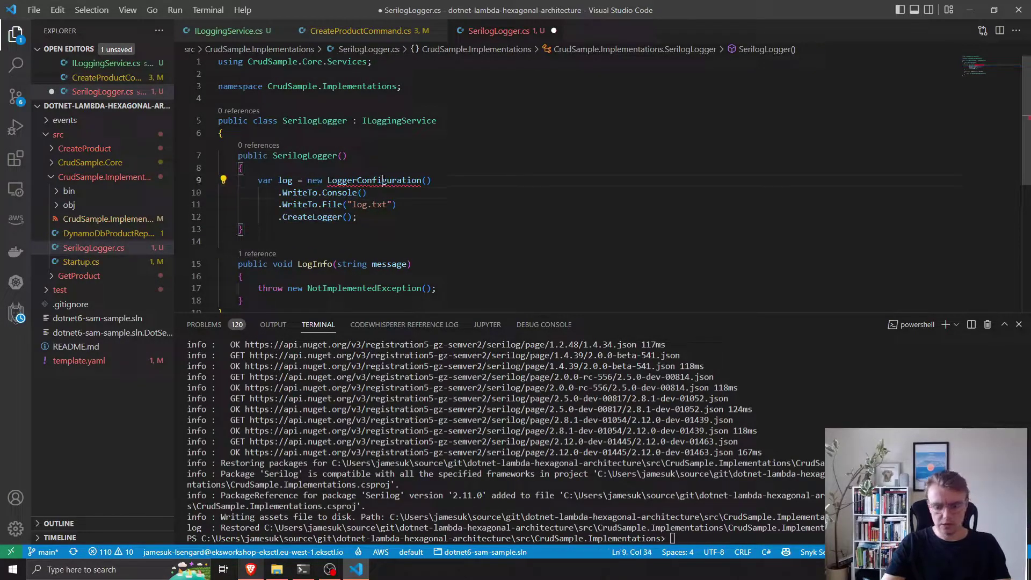
pyautogui.hotkey('ctrl', '.')
pyautogui.press('Return')
# - Remove the log.txt file output line so the logger writes only to the console
pyautogui.hotkey('shift', 'Down')
pyautogui.hotkey('shift', 'End')
pyautogui.press('Delete')
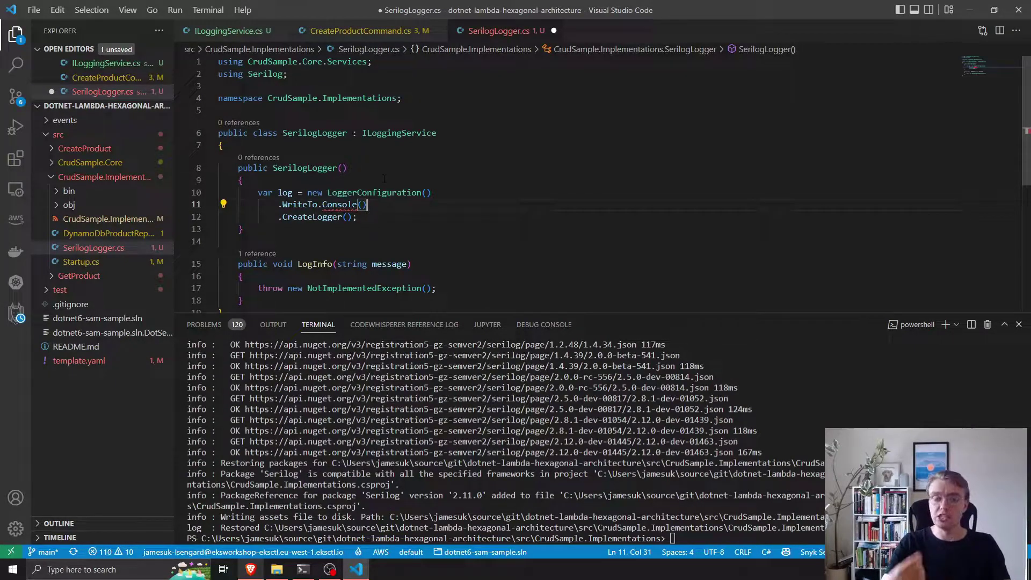
# - Bring the serilog/serilog GitHub README back up in Brave
pyautogui.click(355, 217)
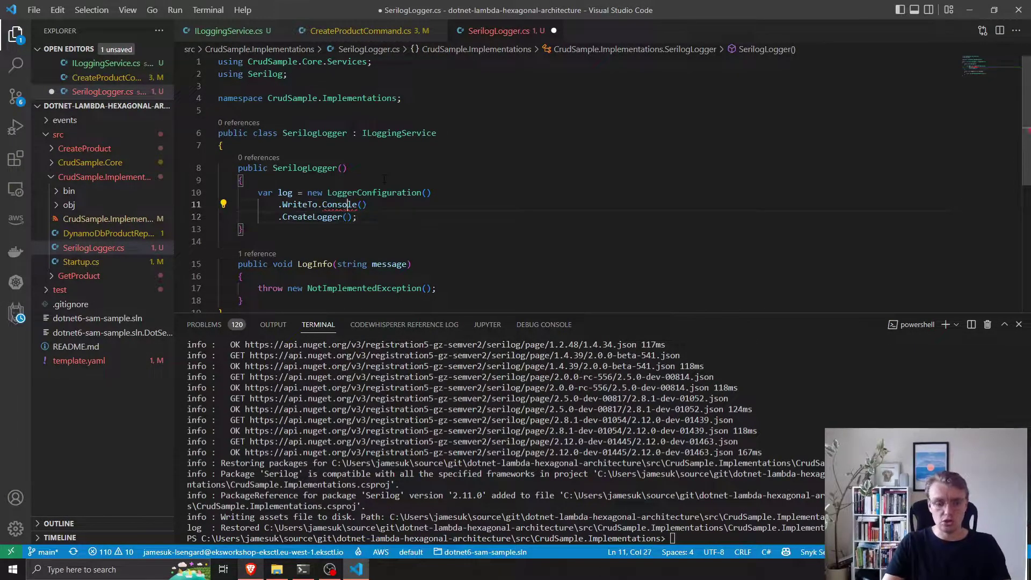
pyautogui.hotkey('ctrl', '.')
pyautogui.press('Escape')
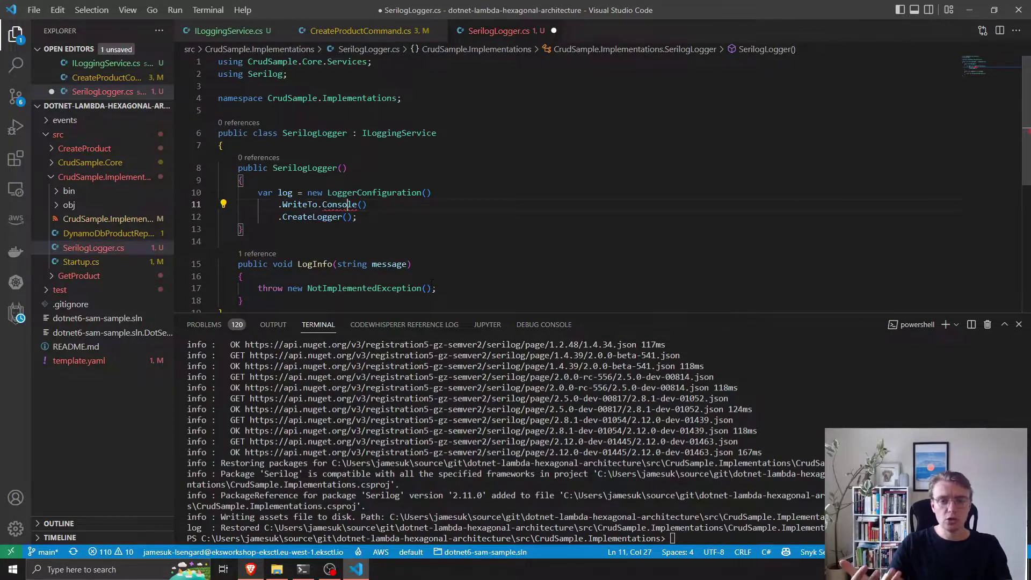
pyautogui.hotkey('alt', 'Tab')
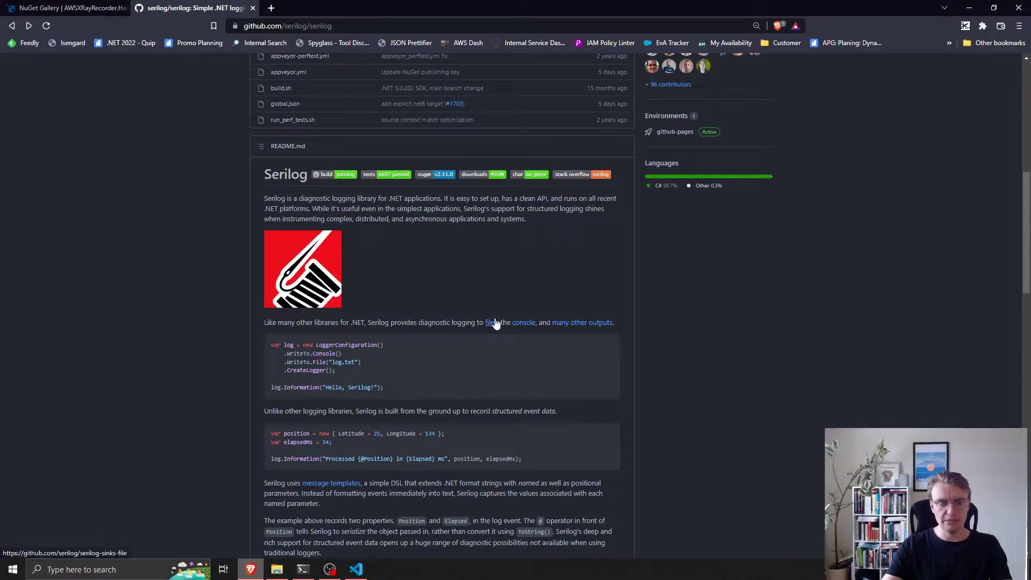
# - Open the Serilog.Sinks.Console repository from the README and select its package name
pyautogui.click(524, 324)
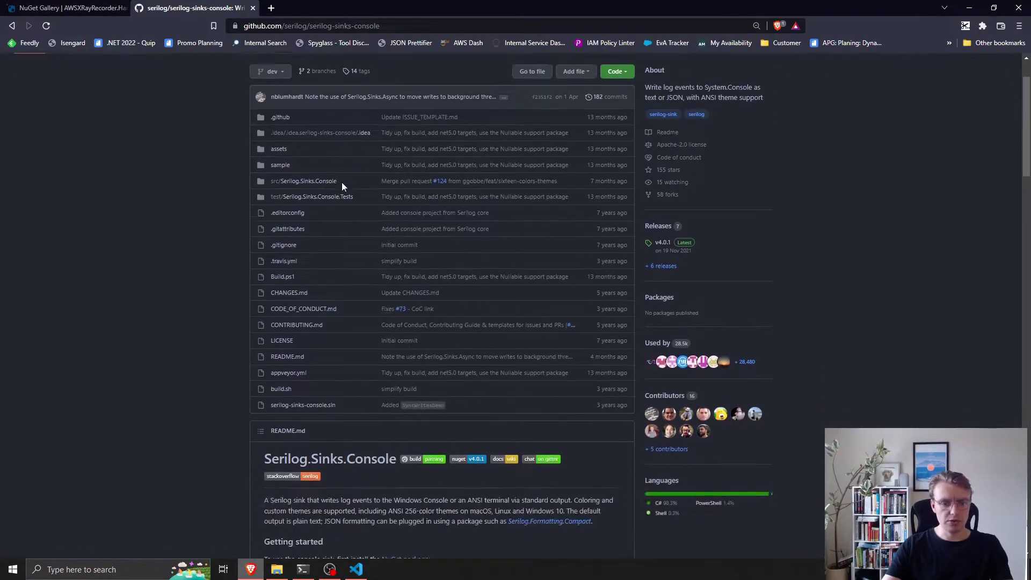
pyautogui.scroll(-3, 343, 186)
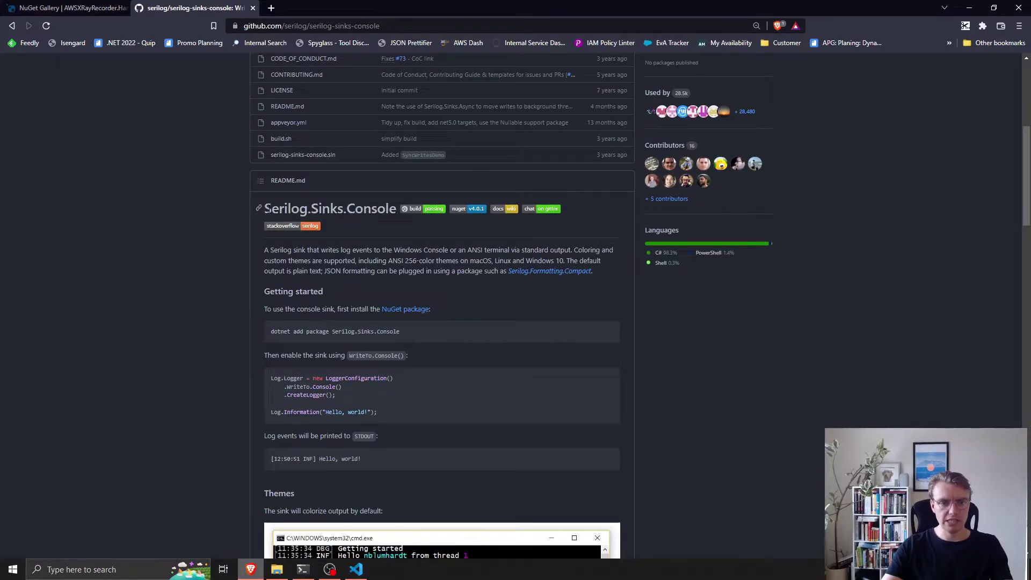
pyautogui.moveTo(266, 208); pyautogui.dragTo(397, 210)
pyautogui.hotkey('alt', 'Tab')
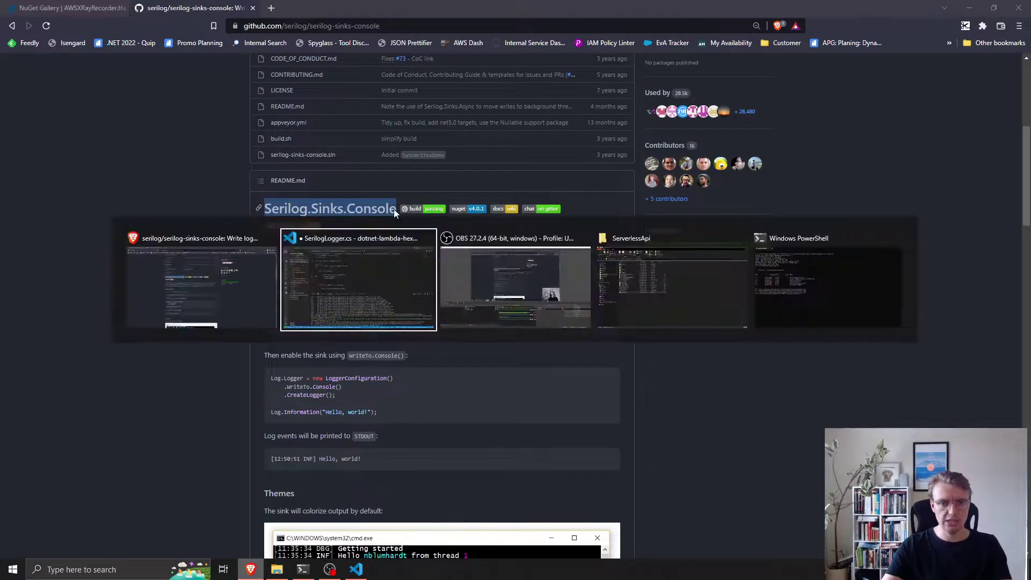
pyautogui.write('dotnet add package Serilog.Sinks')
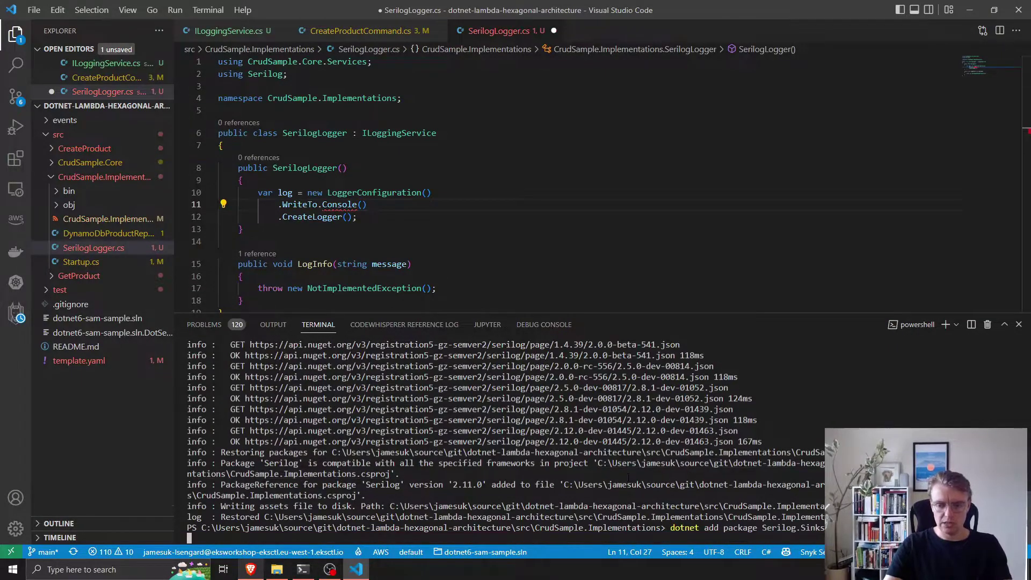
# - Run dotnet add package for Serilog.Sinks.Console, then for Serilog.Formatting.Compact using the README's command
pyautogui.hotkey('ctrl', 'v')
pyautogui.press('Return')
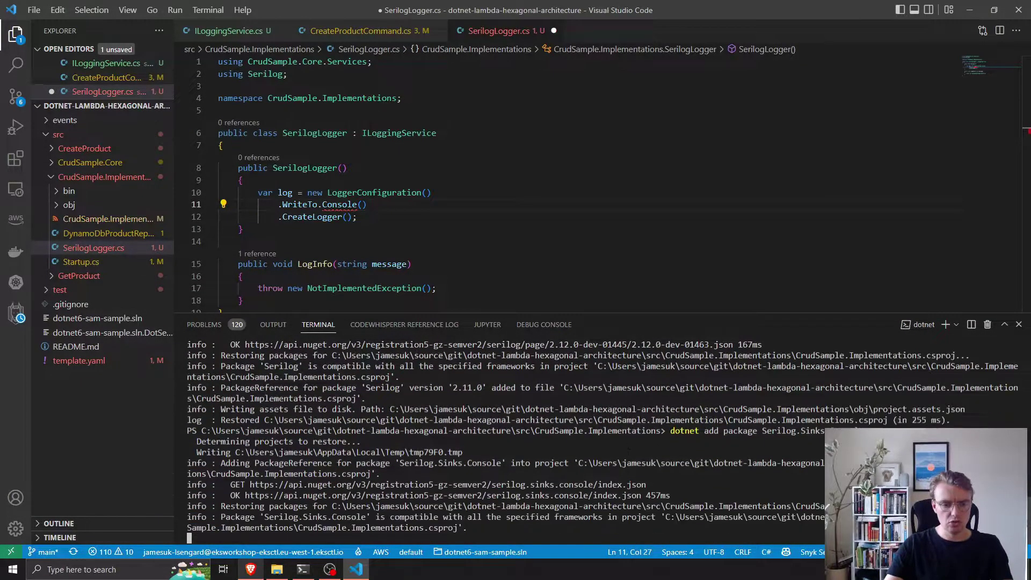
pyautogui.hotkey('alt', 'Tab')
pyautogui.scroll(-5, 261, 338)
pyautogui.scroll(-1, 322, 266)
pyautogui.scroll(-3, 388, 312)
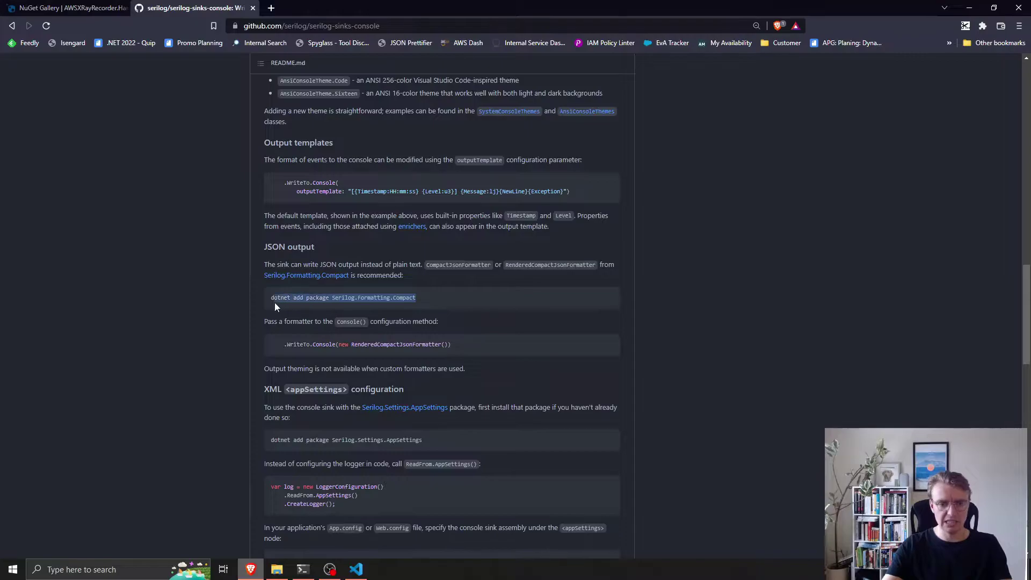
pyautogui.hotkey('alt', 'Tab')
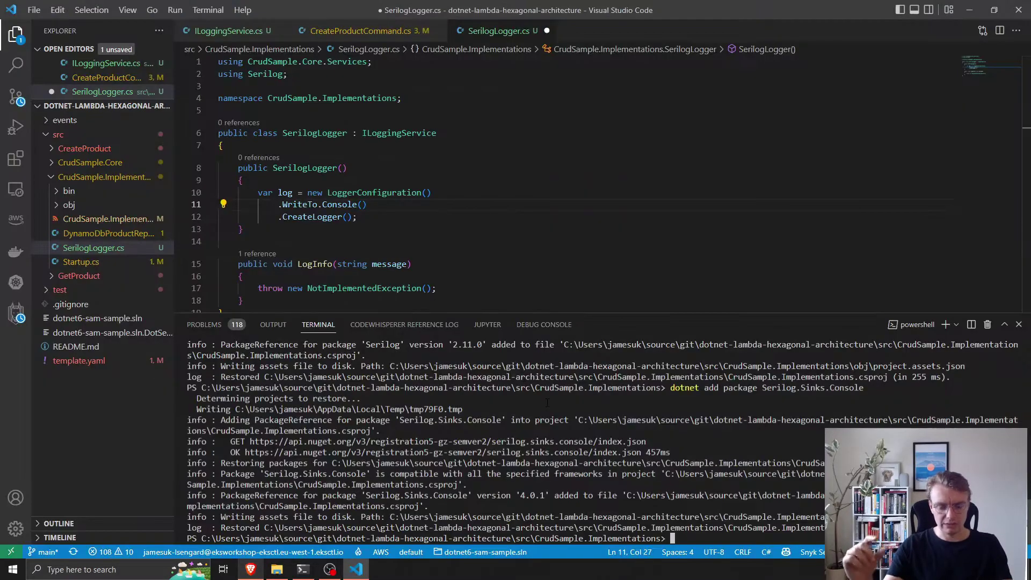
pyautogui.hotkey('ctrl', 'v')
pyautogui.press('Return')
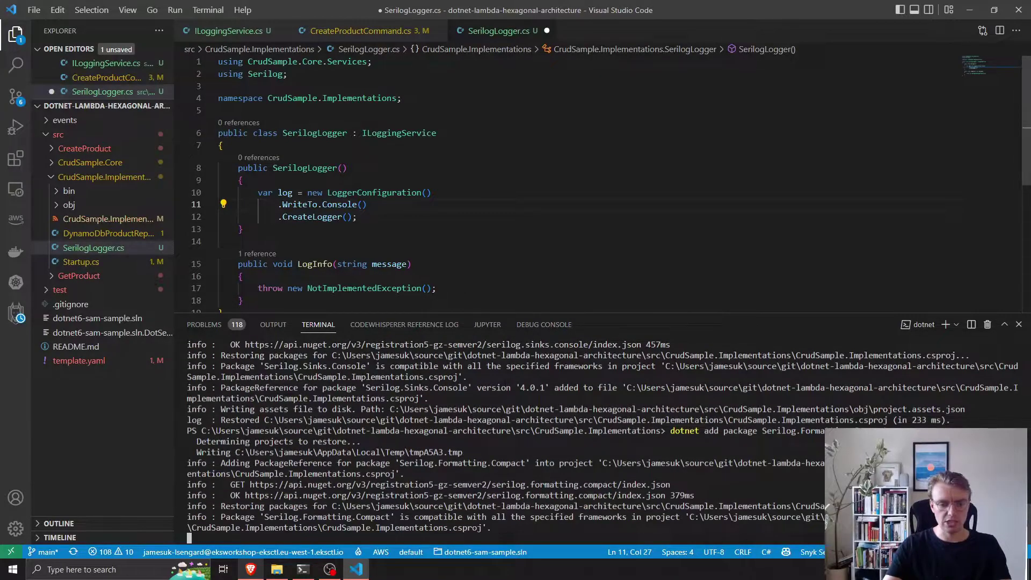
pyautogui.scroll(-2, 596, 177)
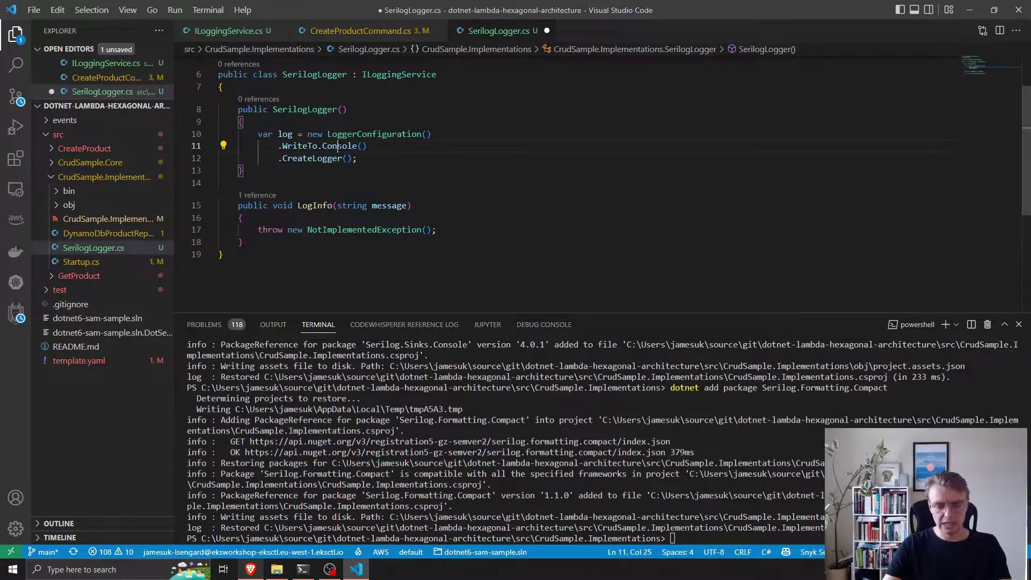
# - Type a new RenderedCompactJsonFormatter() argument into WriteTo.Console(), checking the README's usage
pyautogui.click(364, 146)
pyautogui.write('new')
pyautogui.hotkey('alt', 'Tab')
pyautogui.hotkey('alt', 'Tab')
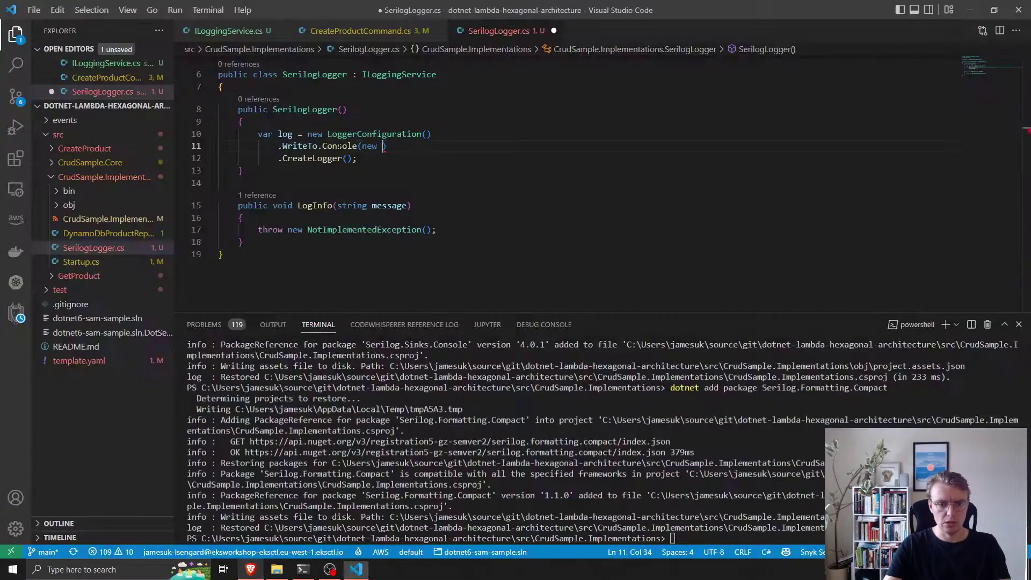
pyautogui.write('RenderedCompanyJsonFormatter(')
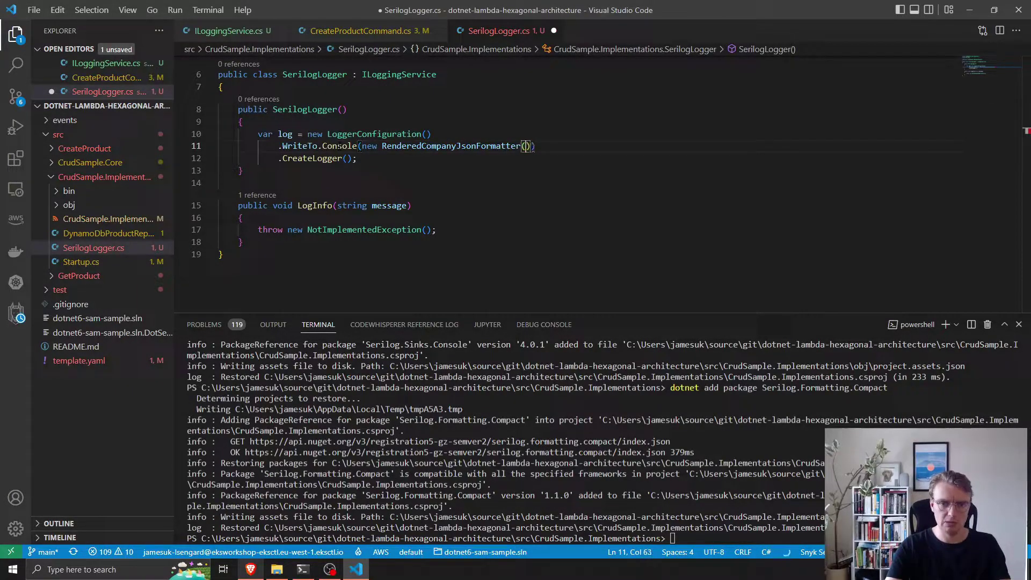
pyautogui.press('Left')
pyautogui.hotkey('ctrl', '.')
pyautogui.press('Escape')
# - Fix the misspelled name to RenderedCompactJsonFormatter from the README, save, and import Serilog.Formatting.Compact
pyautogui.hotkey('alt', 'Tab')
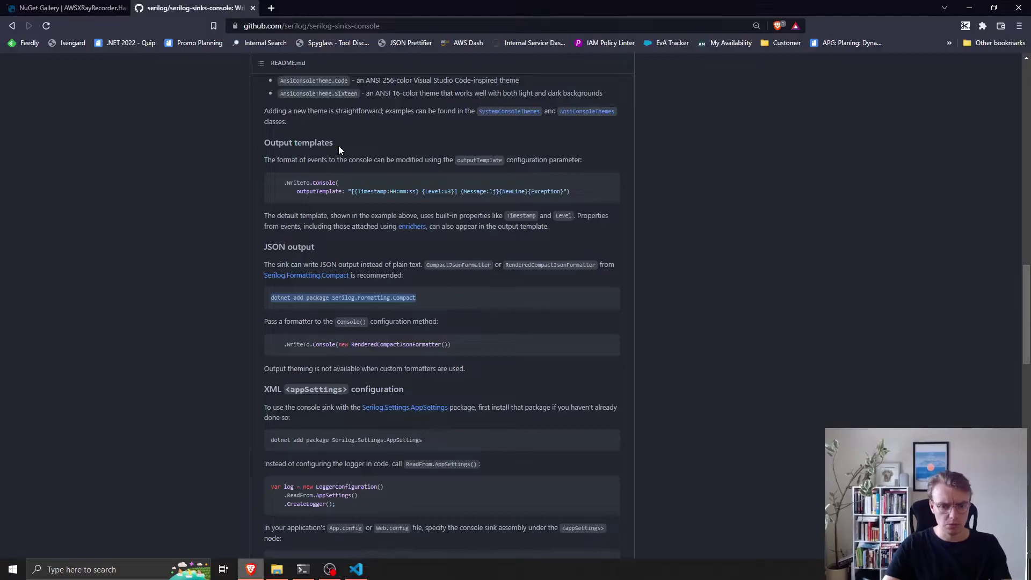
pyautogui.doubleClick(379, 344)
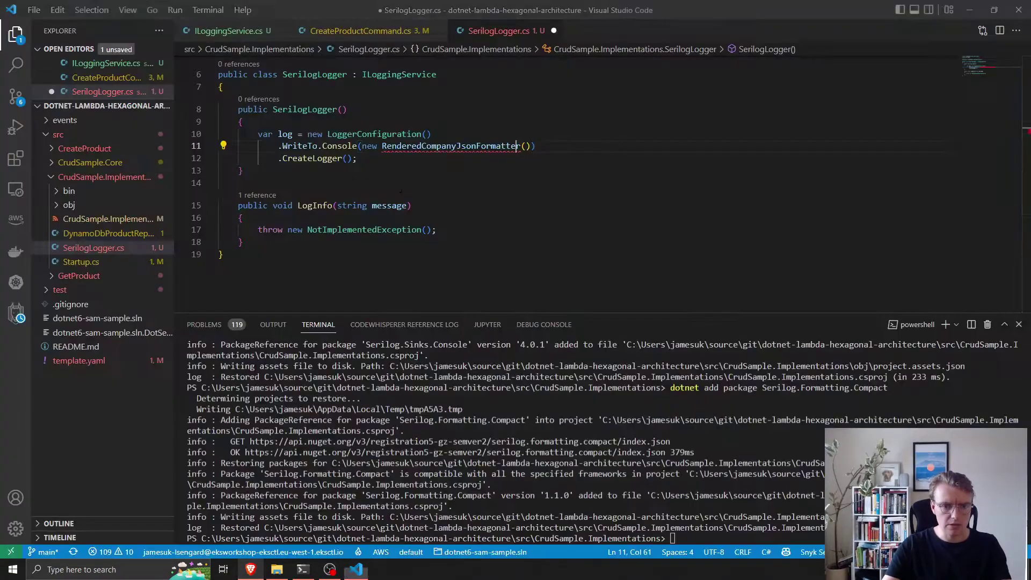
pyautogui.hotkey('alt', 'Tab')
pyautogui.doubleClick(466, 146)
pyautogui.write('RenderedCompactJsonFormatter')
pyautogui.hotkey('ctrl', 's')
pyautogui.hotkey('ctrl', '.')
pyautogui.press('Return')
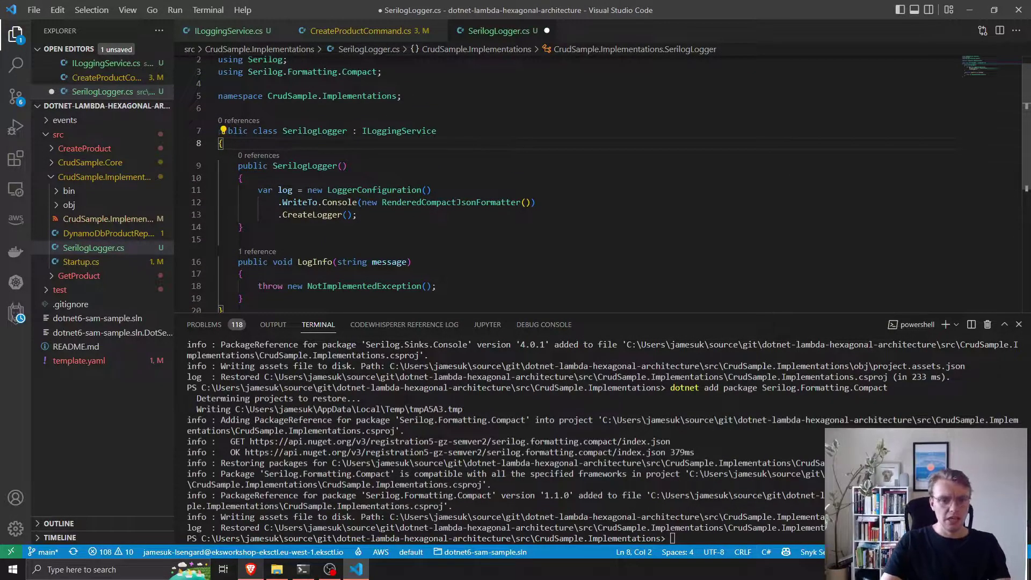
# - Clear the not-implemented throw from LogInfo
pyautogui.click(446, 286)
pyautogui.hotkey('shift', 'Home')
pyautogui.press('BackSpace')
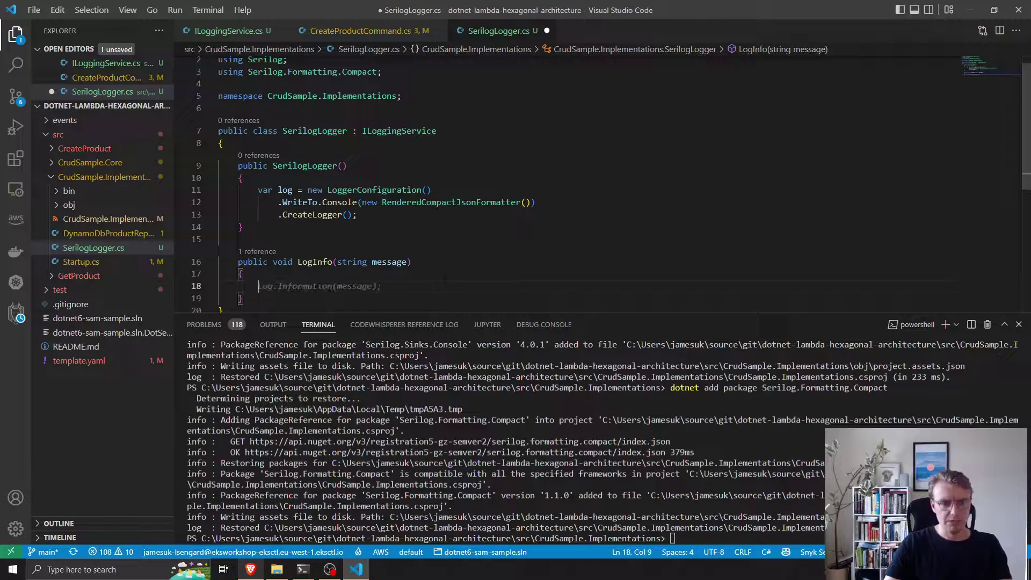
# - Add a private readonly Logger _log field at the top of the class
pyautogui.click(334, 143)
pyautogui.press('Return')
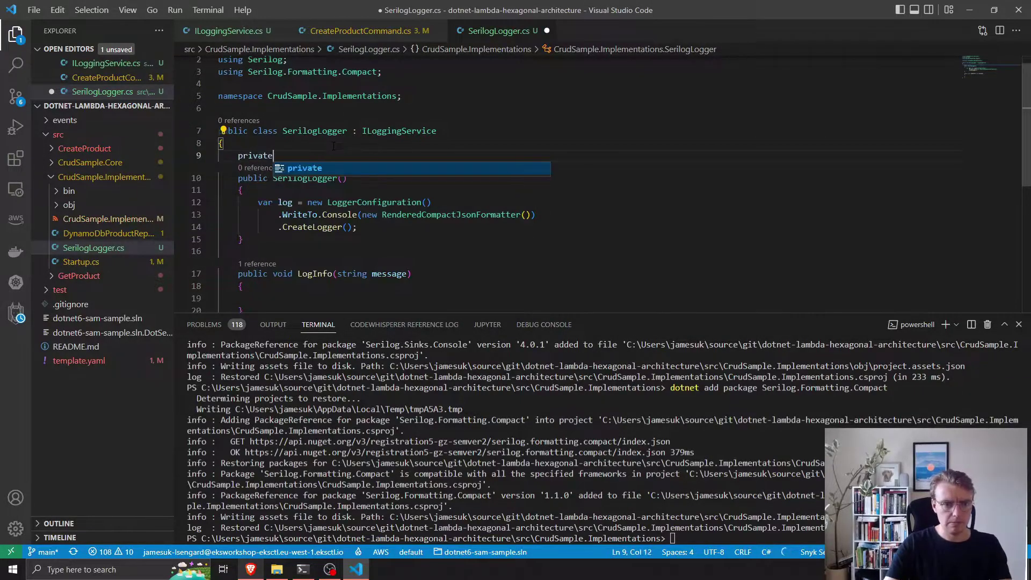
pyautogui.write('private reado')
pyautogui.press('Tab')
pyautogui.write('Log')
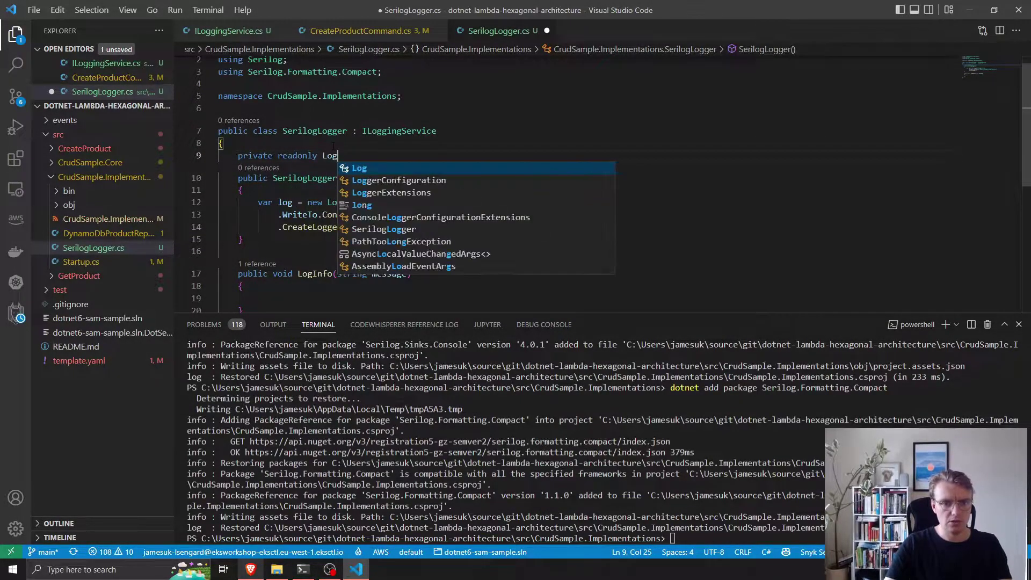
pyautogui.write('ger')
pyautogui.press('Escape')
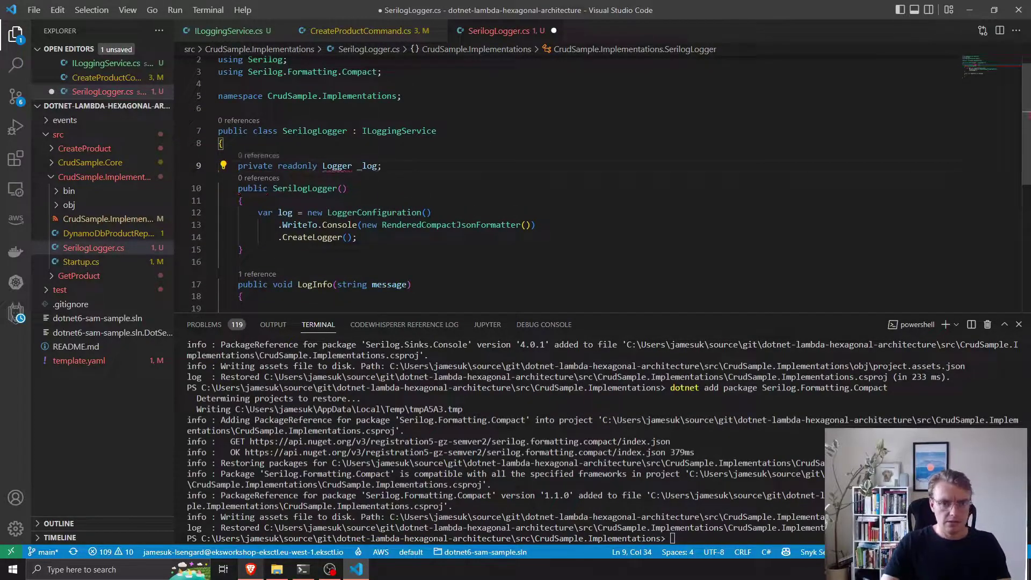
pyautogui.moveTo(362, 166); pyautogui.dragTo(378, 166)
# - Assign the built logger to _log in the constructor and import Serilog.Core
pyautogui.click(291, 212)
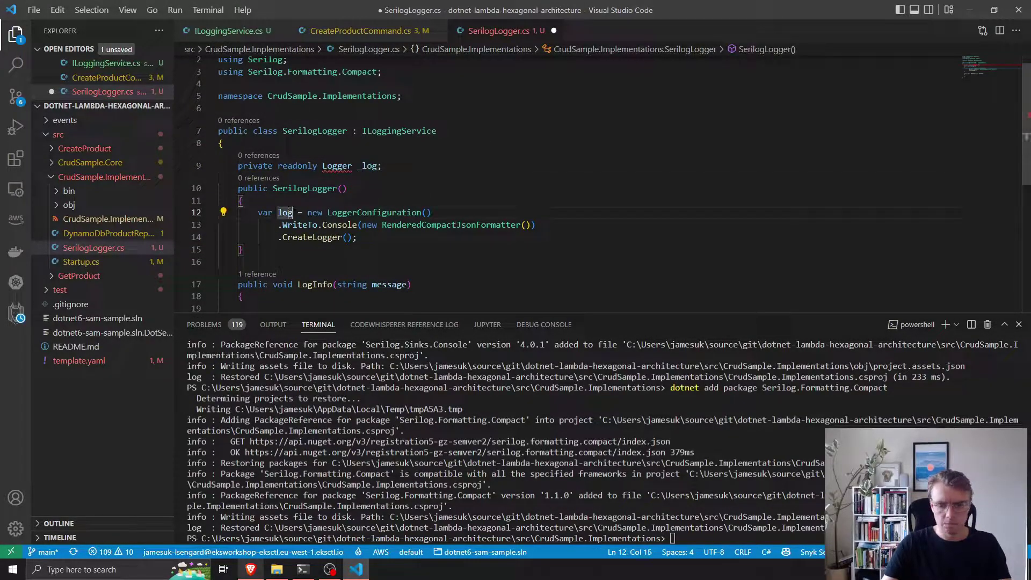
pyautogui.hotkey('shift', 'Home')
pyautogui.write('_log')
pyautogui.hotkey('ctrl', '.')
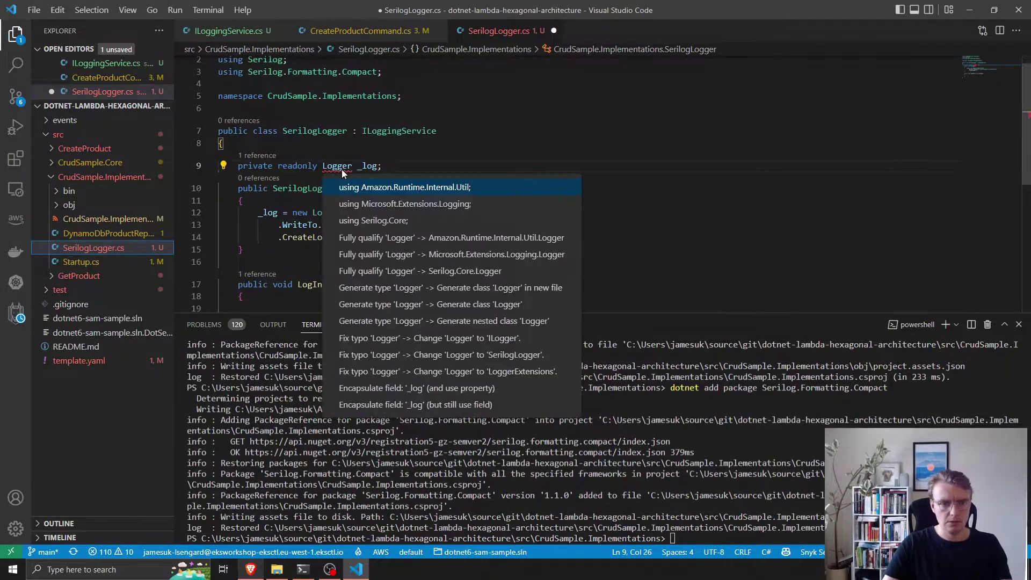
pyautogui.press('Escape')
pyautogui.hotkey('ctrl', '.')
pyautogui.press('Return')
pyautogui.scroll(-2, 341, 169)
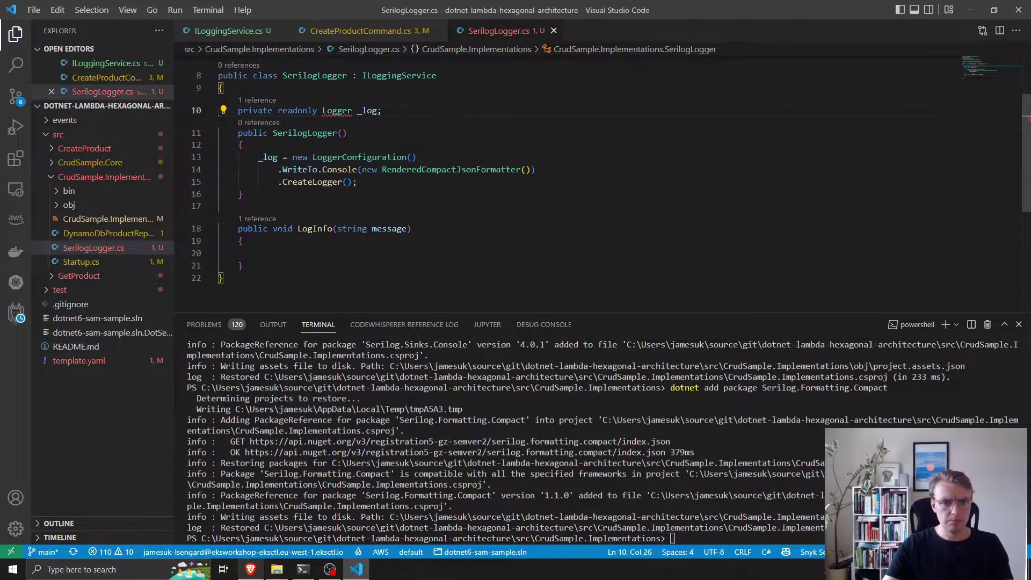
# - Write this._log.Information(message) in LogInfo and save SerilogLogger.cs
pyautogui.click(279, 253)
pyautogui.write('this._log.')
pyautogui.press('Escape')
pyautogui.write('Lo')
pyautogui.press('BackSpace')
pyautogui.press('BackSpace')
pyautogui.write('Info')
pyautogui.press('Tab')
pyautogui.press('BackSpace')
pyautogui.write('message);')
pyautogui.hotkey('ctrl', 's')
pyautogui.press('Up')
pyautogui.press('Up')
pyautogui.press('Up')
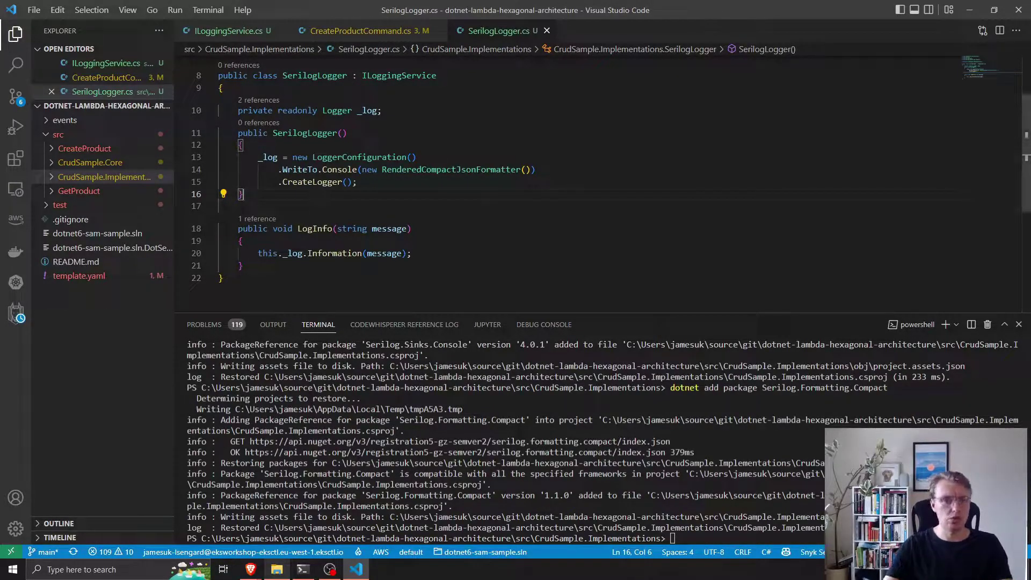
# - Declare 'void AddTraceId(string traceId);' below LogInfo in ILoggingService.cs and save
pyautogui.click(242, 33)
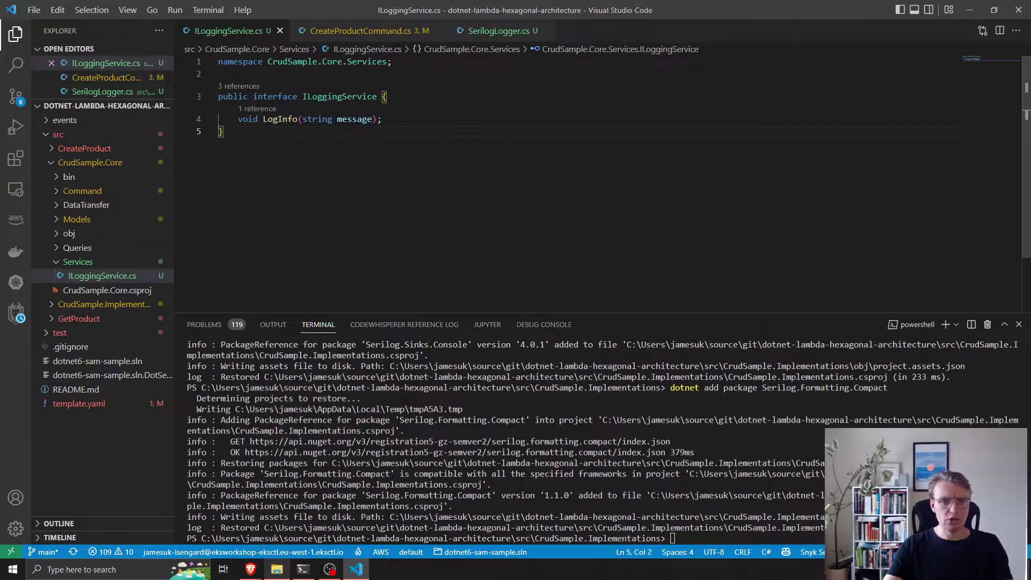
pyautogui.press('Return')
pyautogui.press('Return')
pyautogui.write('voiu')
pyautogui.write('d Add')
pyautogui.write('(string trasce')
pyautogui.write('ceId);')
pyautogui.hotkey('ctrl', 's')
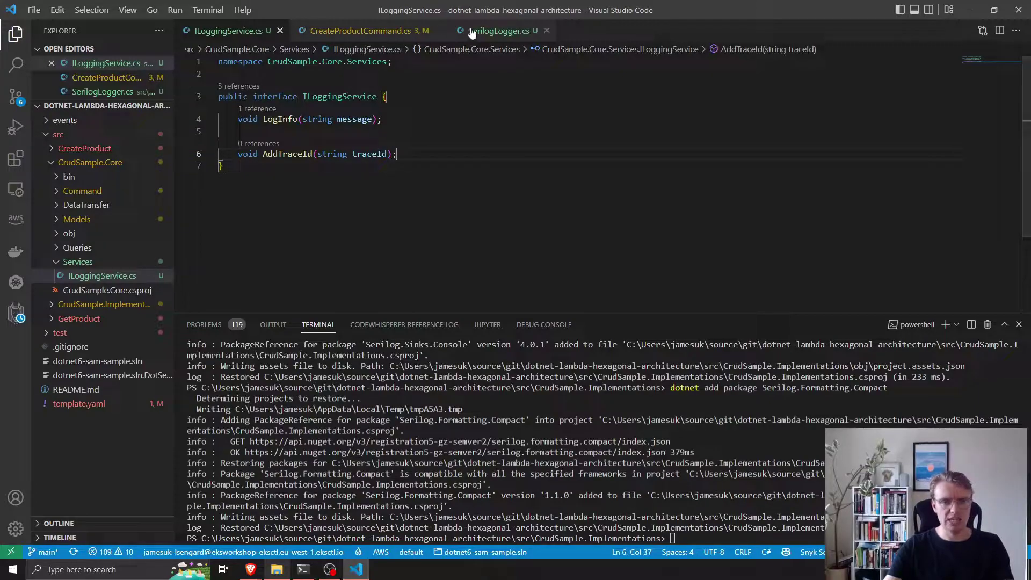
# - Implement the updated ILoggingService in SerilogLogger, inserting an AddTraceId stub
pyautogui.click(491, 31)
pyautogui.click(378, 75)
pyautogui.hotkey('ctrl', '.')
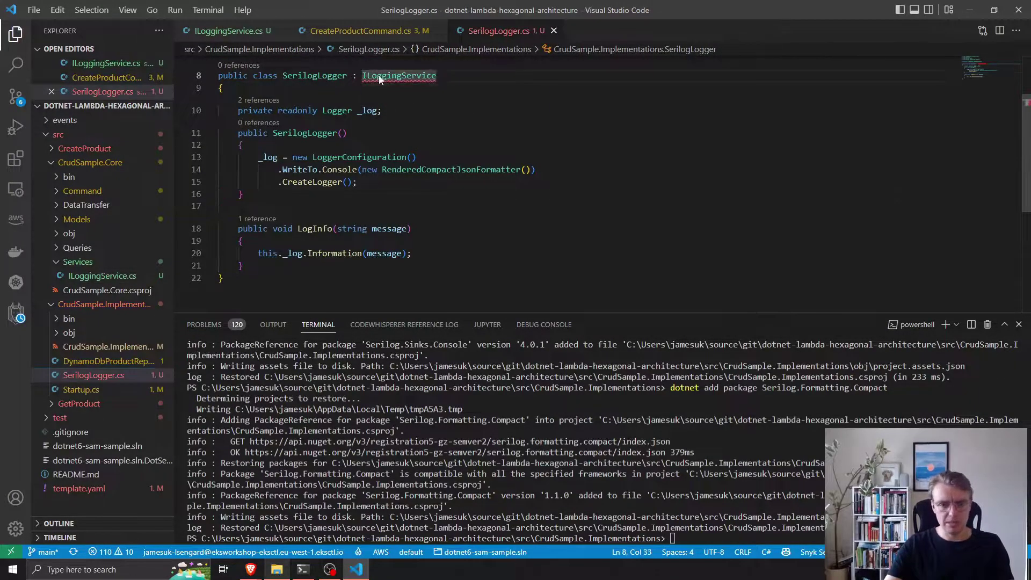
pyautogui.press('Return')
# - Add a string _traceId field below _log
pyautogui.press('End')
pyautogui.press('Return')
pyautogui.write('private strinn')
pyautogui.press('BackSpace')
pyautogui.write('g _')
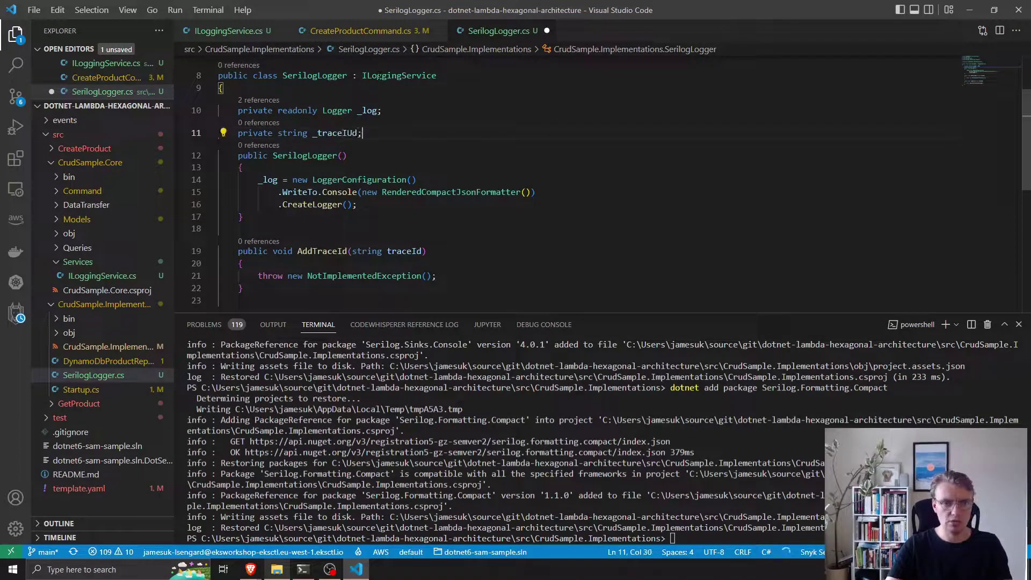
pyautogui.write(';')
pyautogui.press('Return')
pyautogui.scroll(-2, 516, 102)
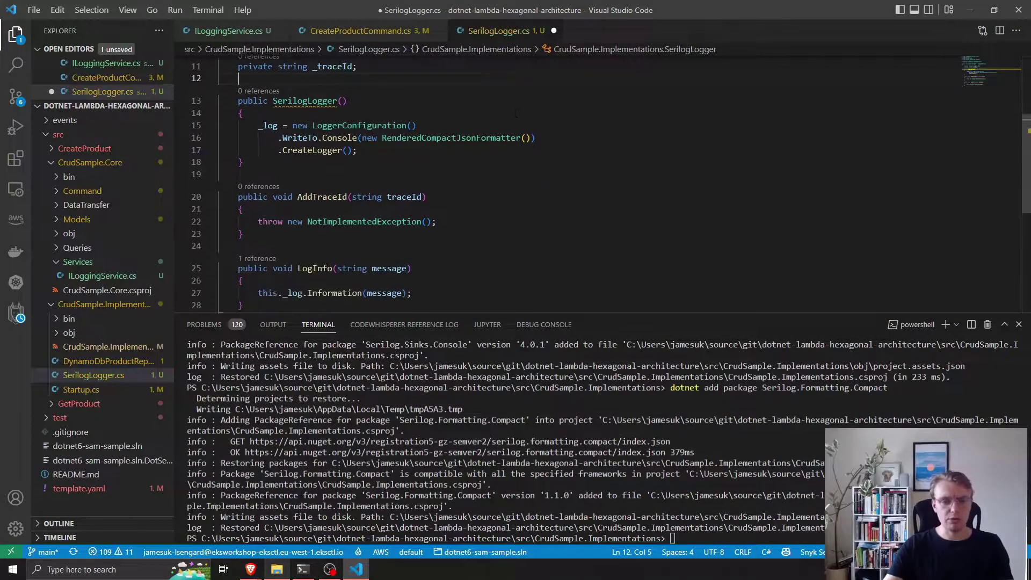
# - Make AddTraceId store traceId in _traceId instead of throwing, and save
pyautogui.click(454, 219)
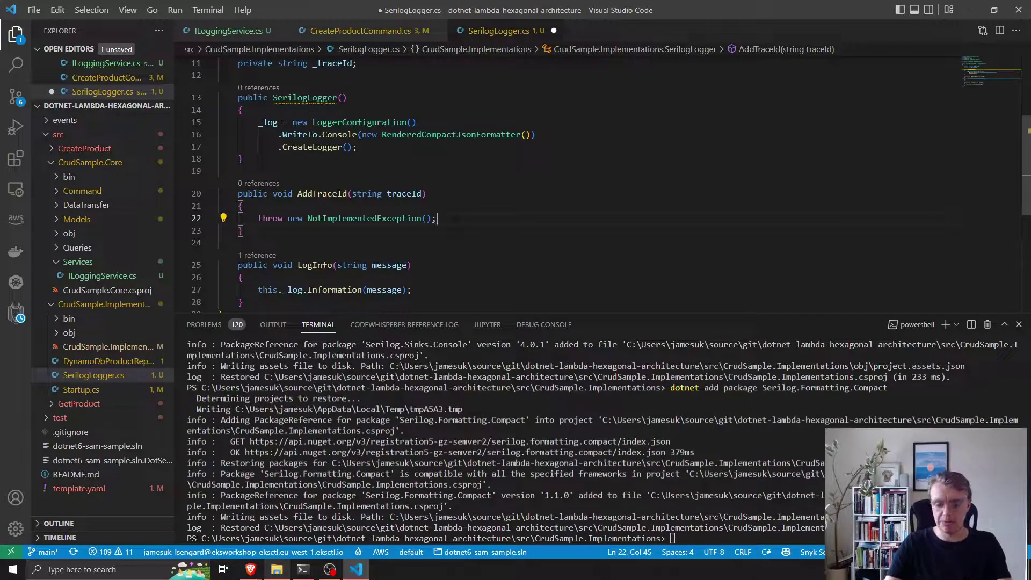
pyautogui.hotkey('shift', 'Home')
pyautogui.write('this._traceId')
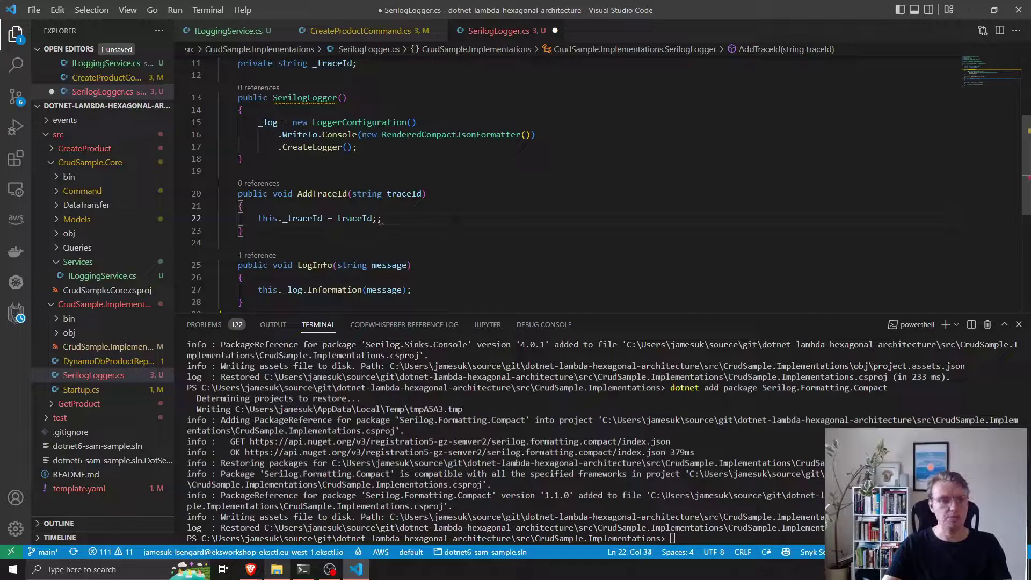
pyautogui.press('BackSpace')
pyautogui.hotkey('ctrl', 's')
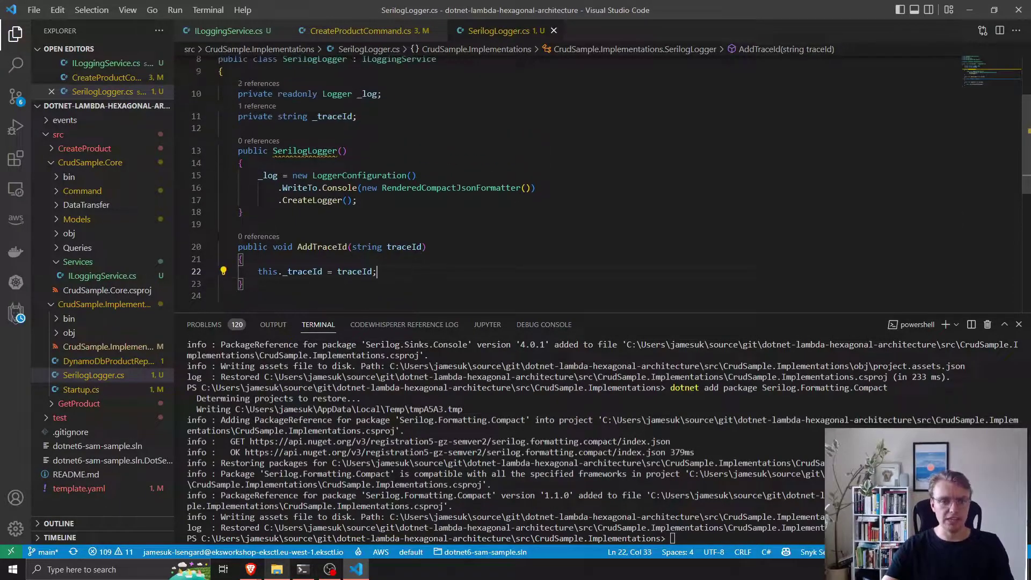
pyautogui.scroll(-2, 253, 125)
# - Change LogInfo to this._log.ForContext("TraceId", this._traceId).Information(message) and save
pyautogui.click(307, 194)
pyautogui.write('For.Information(message);')
pyautogui.press('Tab')
pyautogui.write('("TraceId", ')
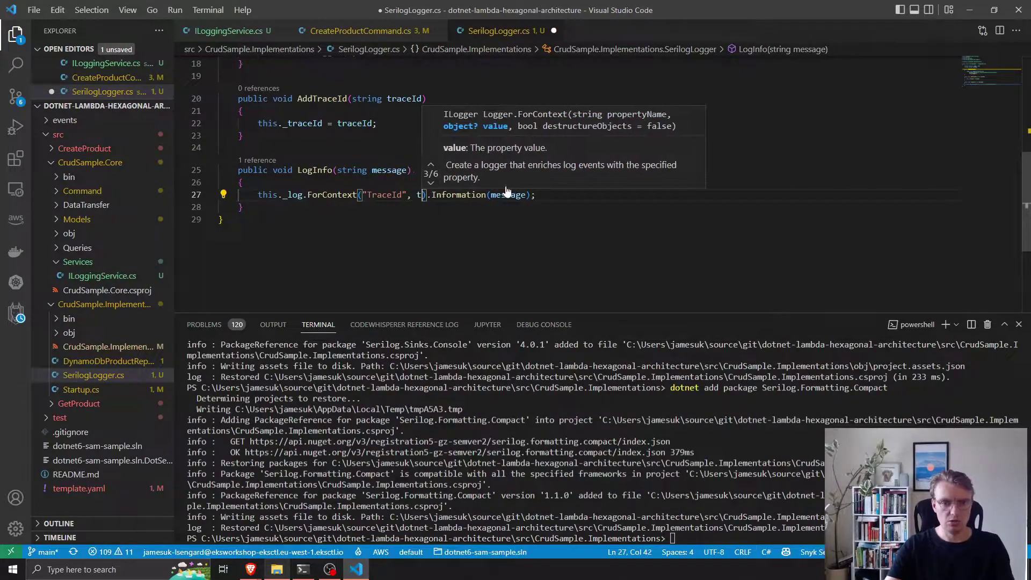
pyautogui.write('this._')
pyautogui.press('Tab')
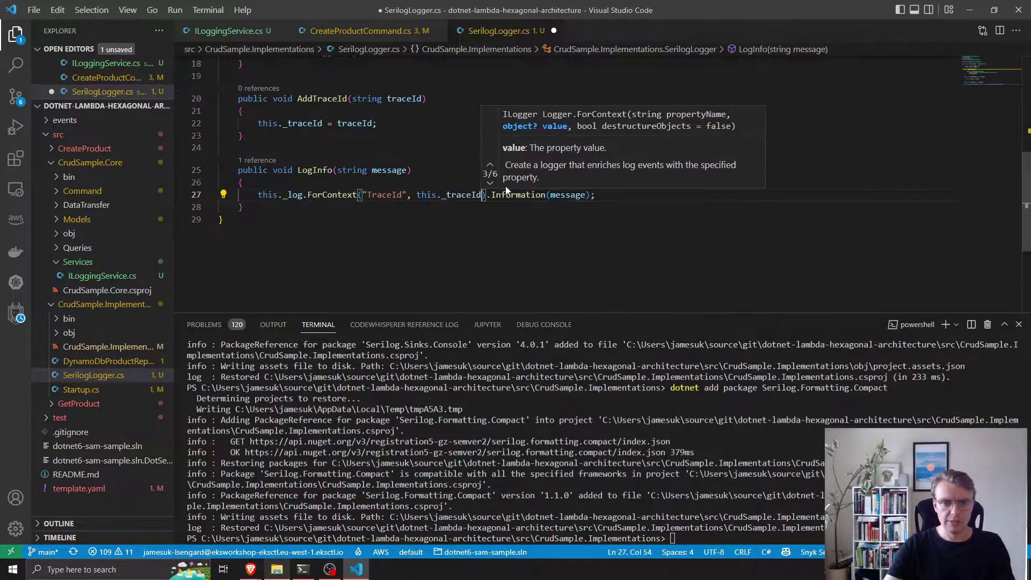
pyautogui.press('End')
pyautogui.hotkey('ctrl', 's')
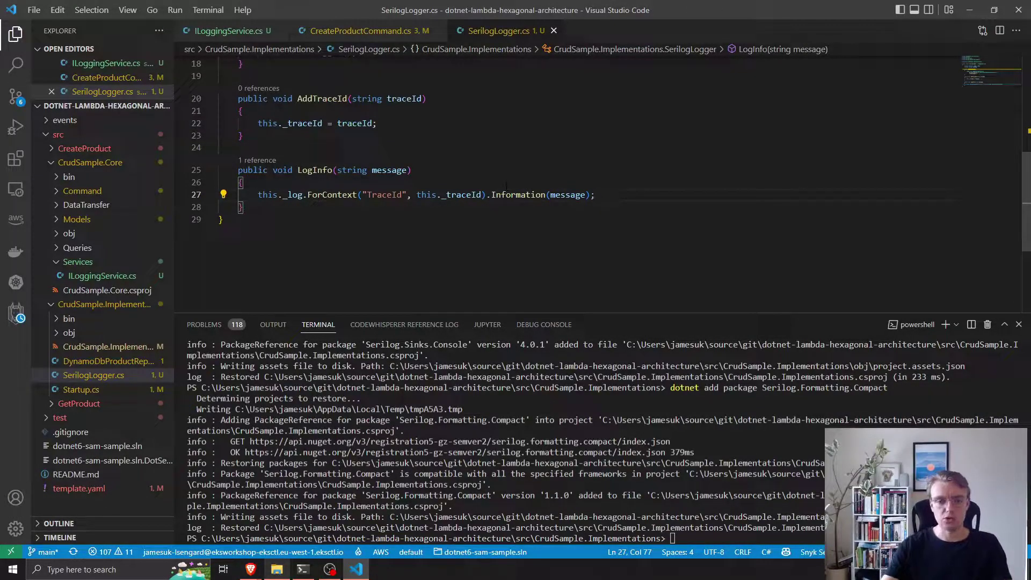
# - Open the GetProduct project's Function.cs from the Explorer
pyautogui.click(122, 163)
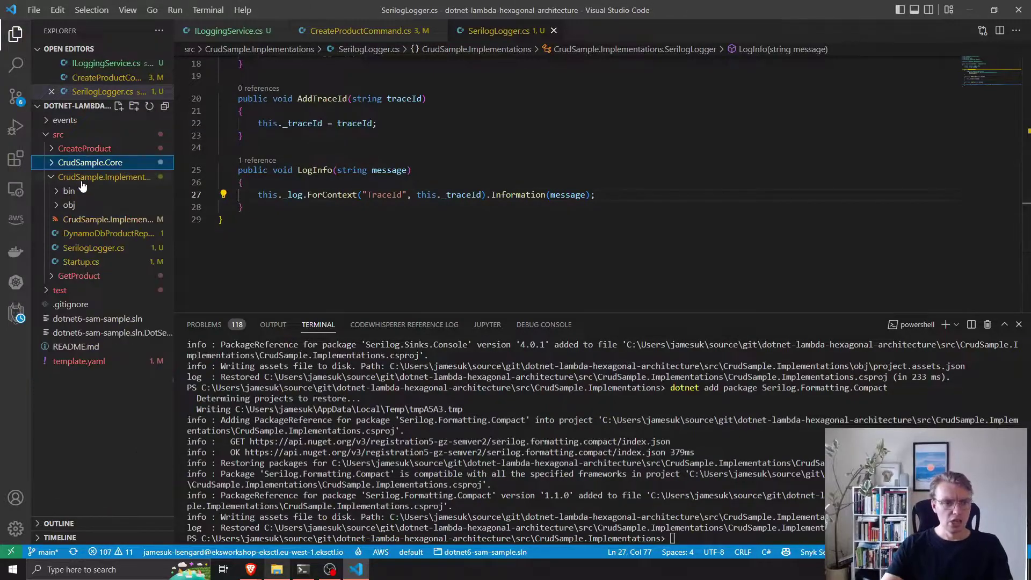
pyautogui.click(132, 177)
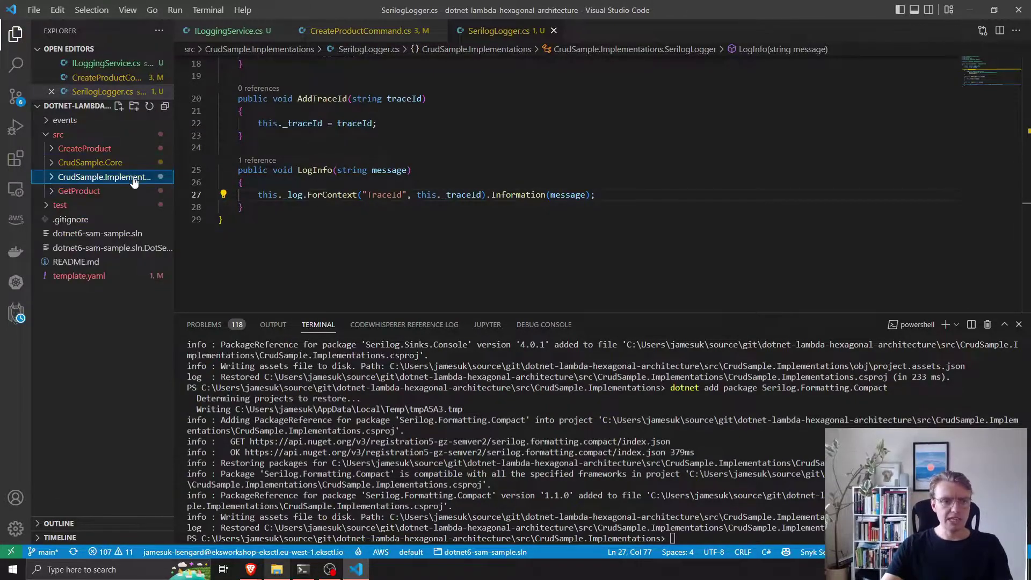
pyautogui.click(92, 194)
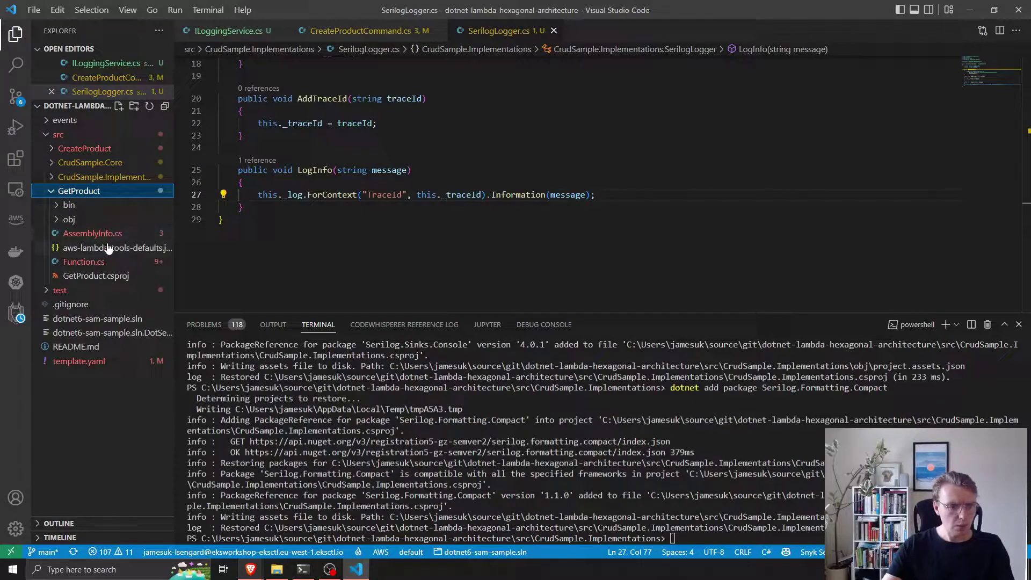
pyautogui.click(141, 262)
pyautogui.scroll(-3, 393, 173)
pyautogui.scroll(-2, 393, 173)
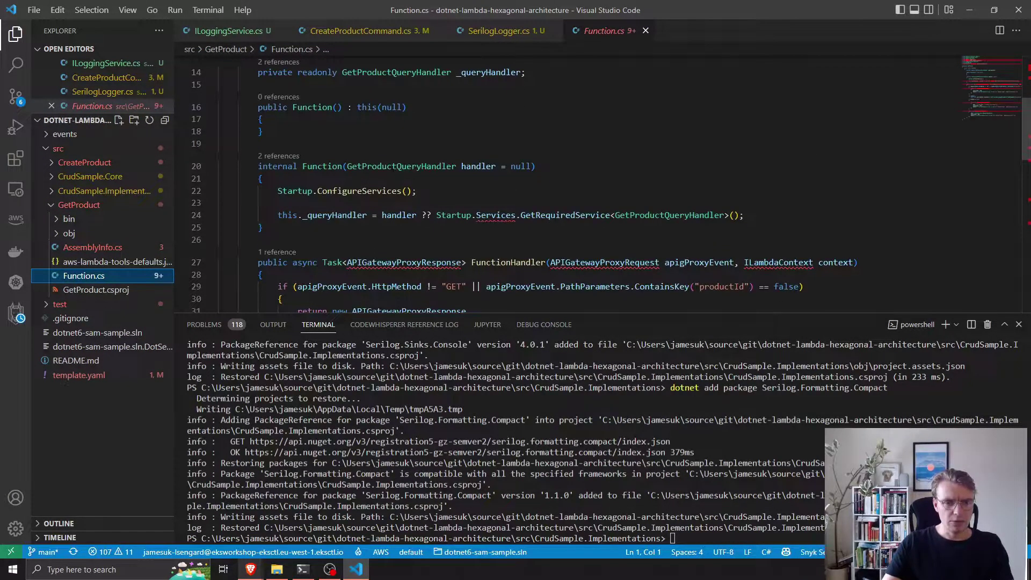
# - Add a private readonly ILoggingService _loggingService field and its missing using directive
pyautogui.click(577, 81)
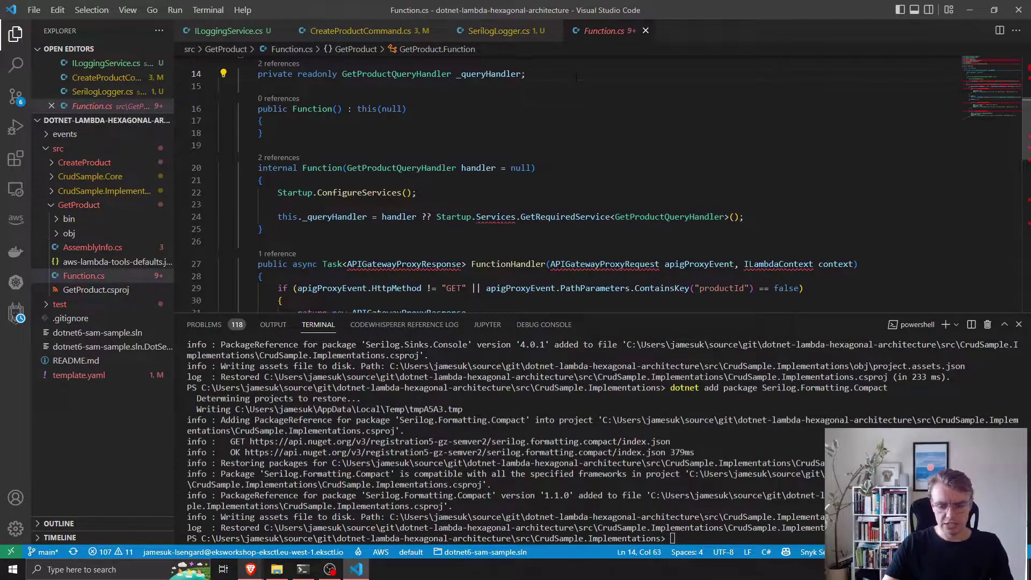
pyautogui.press('Return')
pyautogui.write('private readonly ILoggingService _loggerin')
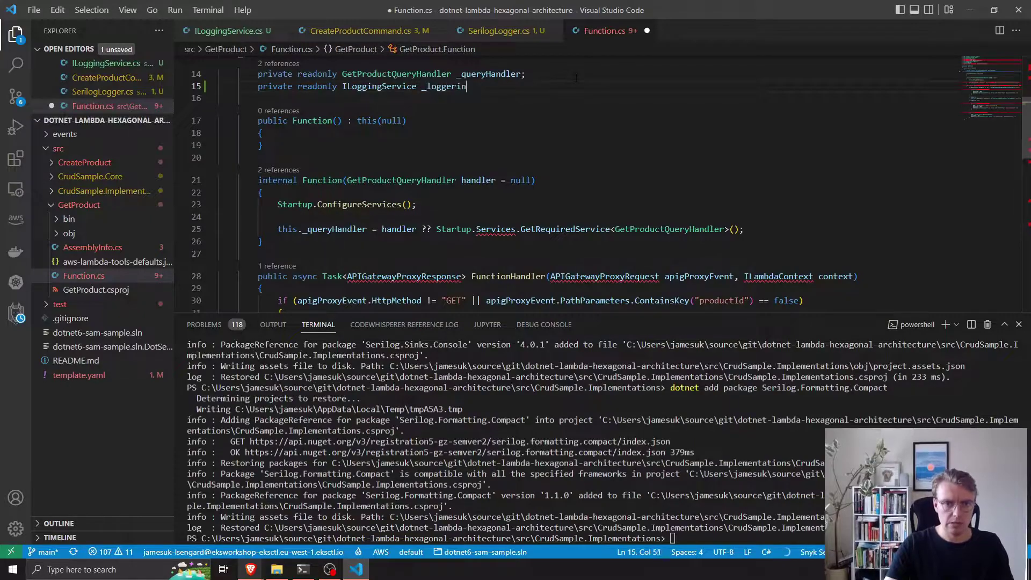
pyautogui.press('BackSpace')
pyautogui.press('BackSpace')
pyautogui.press('BackSpace')
pyautogui.write('ingService;')
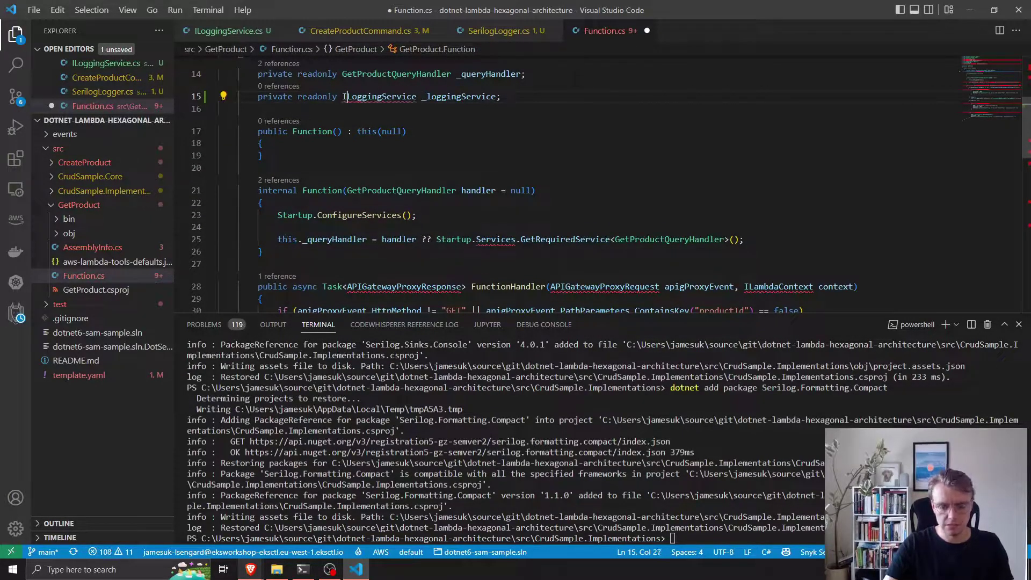
pyautogui.hotkey('ctrl', '.')
pyautogui.press('Return')
pyautogui.hotkey('ctrl', 's')
# - Assign _loggingService via GetRequiredService<ILoggingService>() in the constructor and save Function.cs
pyautogui.click(770, 252)
pyautogui.press('Return')
pyautogui.write('this._lk')
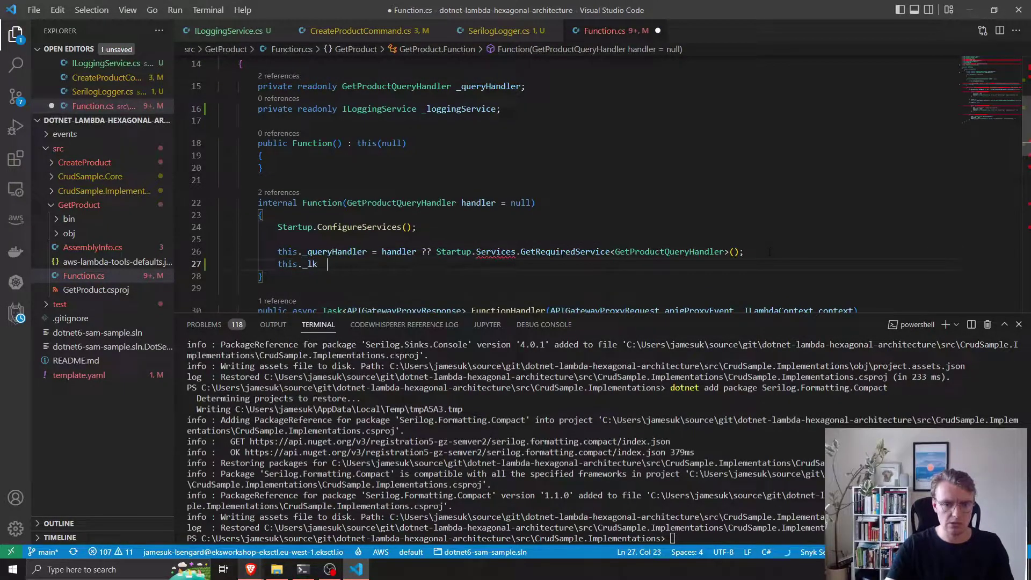
pyautogui.write('og')
pyautogui.press('Tab')
pyautogui.write('= loggingServi')
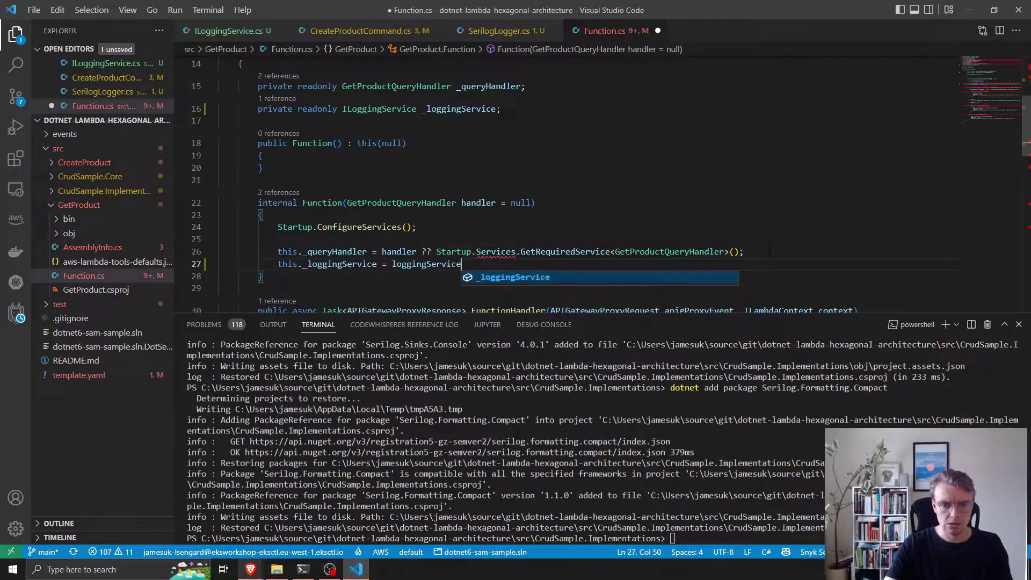
pyautogui.write('ce ?? Startup.Services.Ge')
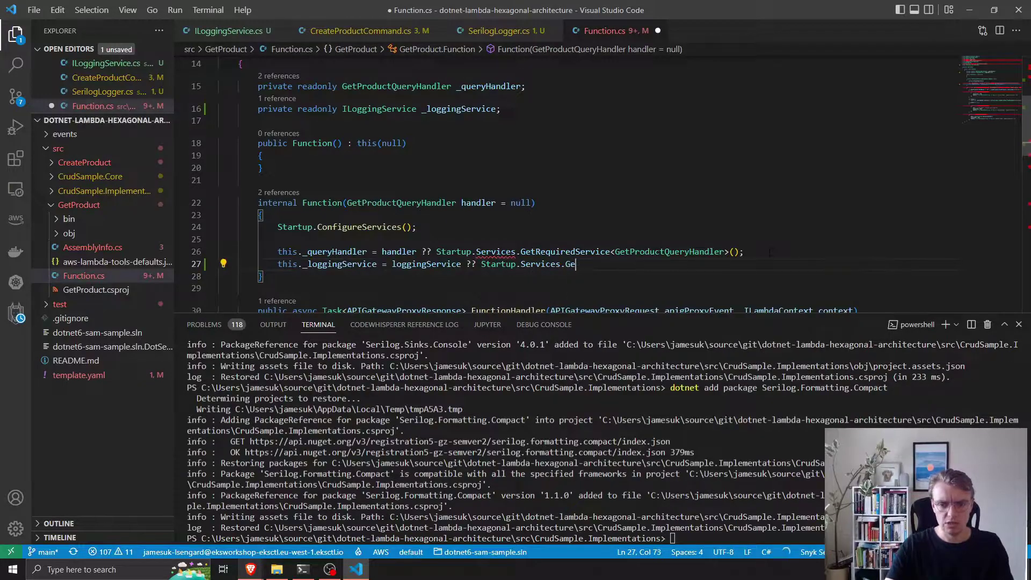
pyautogui.write('tR')
pyautogui.press('Tab')
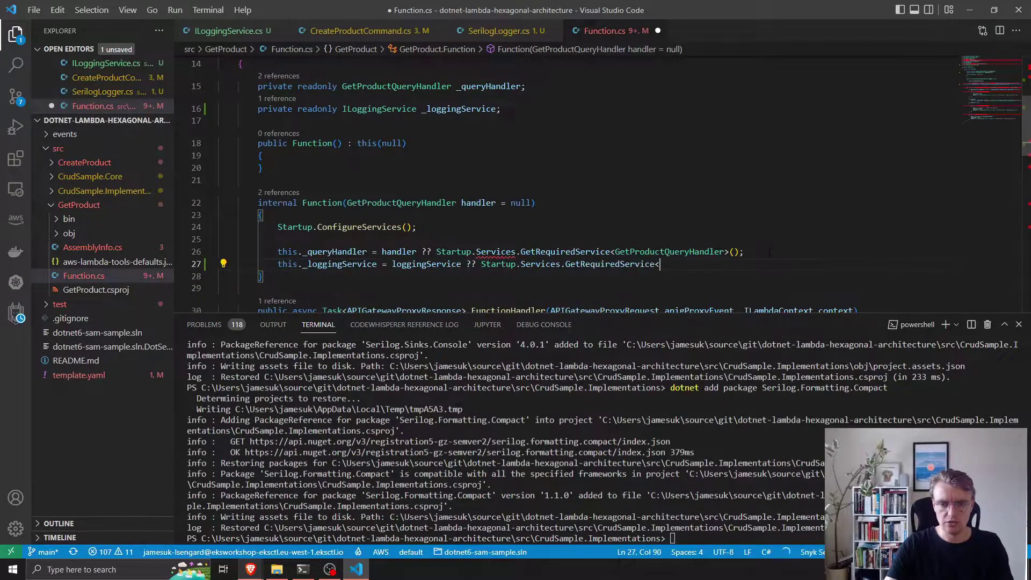
pyautogui.write('<IULoggin')
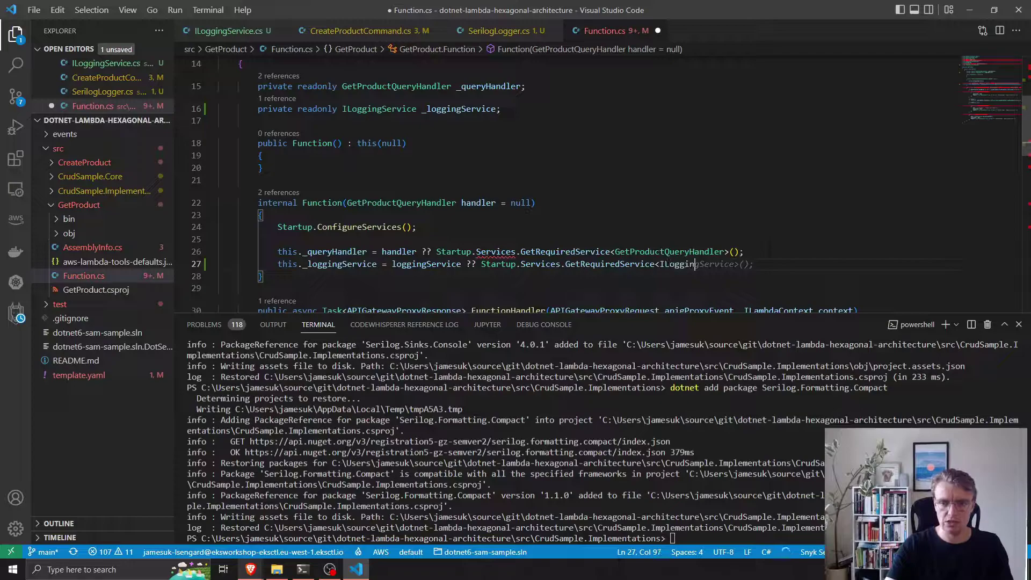
pyautogui.press('Tab')
pyautogui.hotkey('ctrl', 's')
pyautogui.scroll(-3, 690, 183)
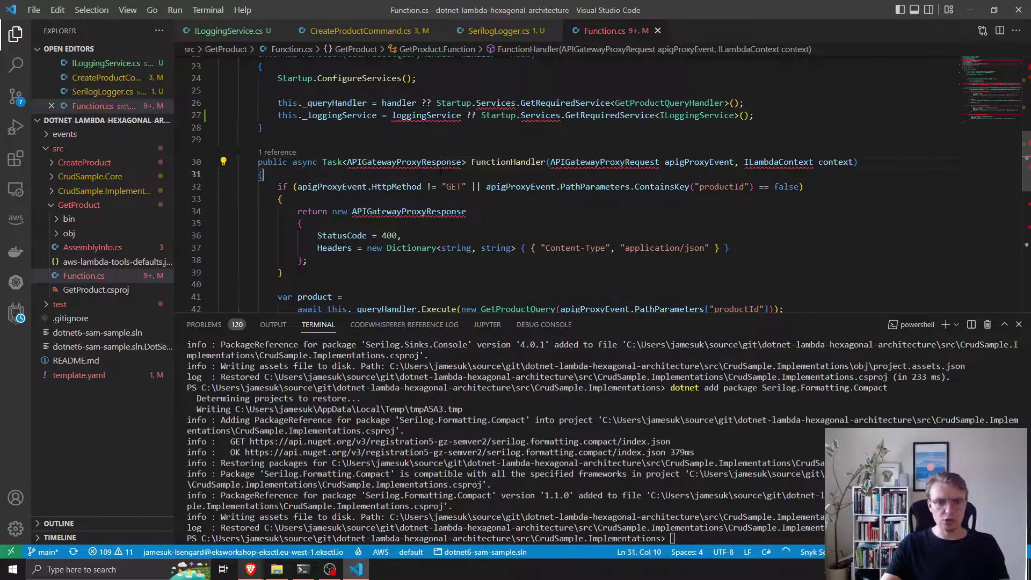
# - Begin FunctionHandler with this._loggingService.AddTraceId(AWSXRayRecorder.Instance.GetEntity().TraceId), importing X-Ray
pyautogui.press('Return')
pyautogui.write('AWSXRayRecorder')
pyautogui.hotkey('ctrl', '.')
pyautogui.press('Return')
pyautogui.write('.Instance.GetEntity(')
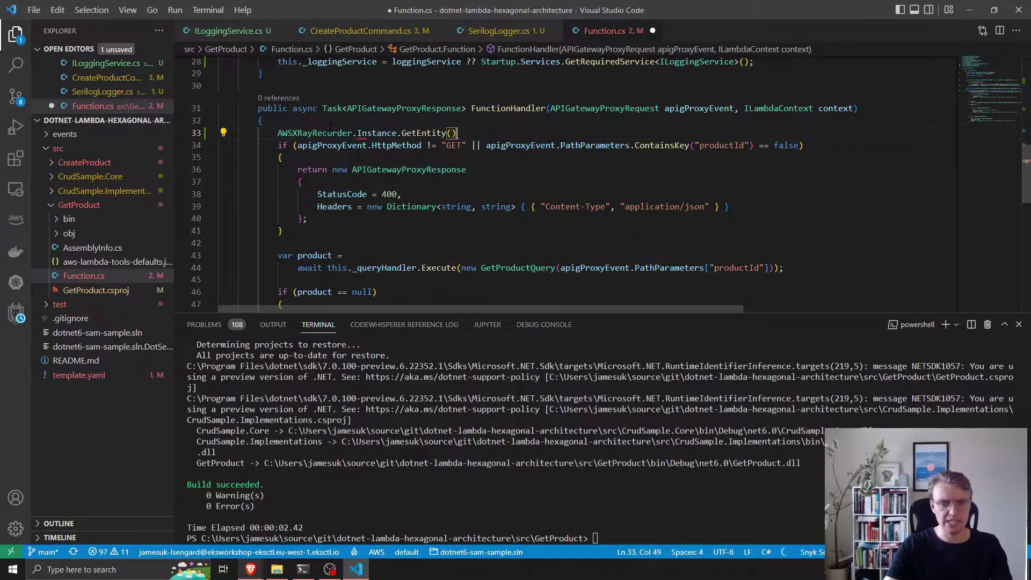
pyautogui.write(').Trac')
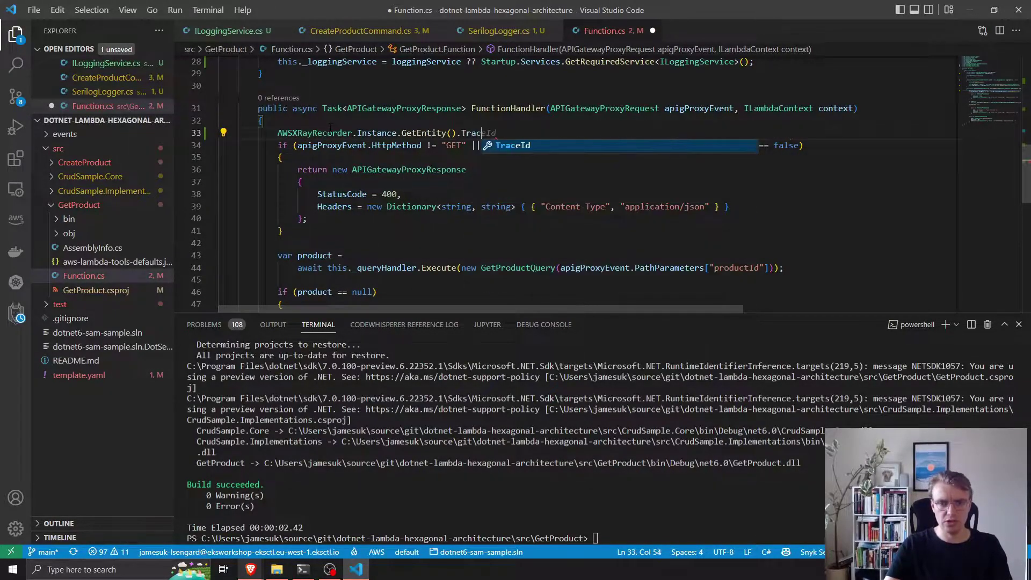
pyautogui.write('eId')
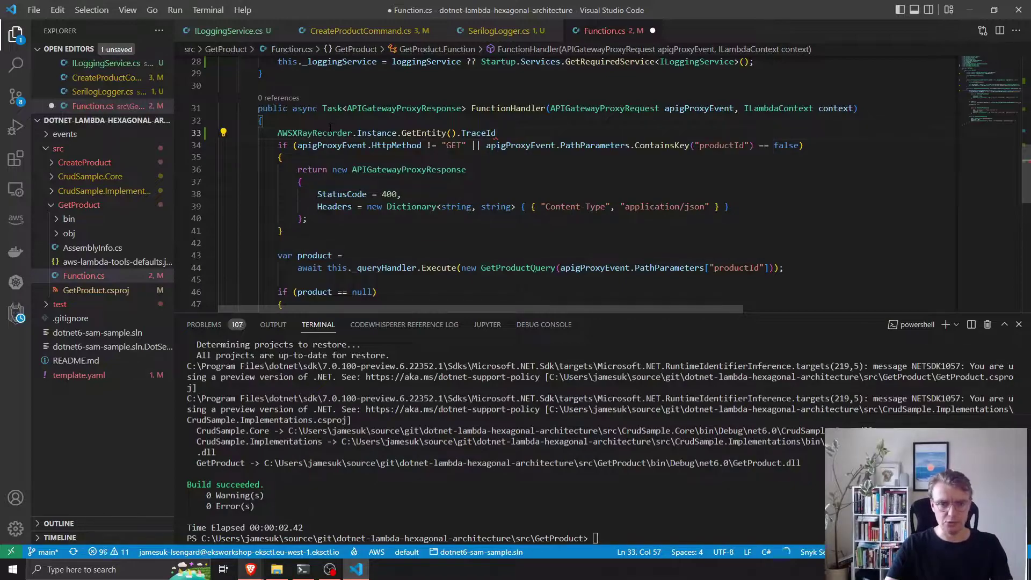
pyautogui.press('Home')
pyautogui.write('this._')
pyautogui.press('Tab')
pyautogui.write('.')
pyautogui.press('Tab')
pyautogui.write('(')
pyautogui.press('End')
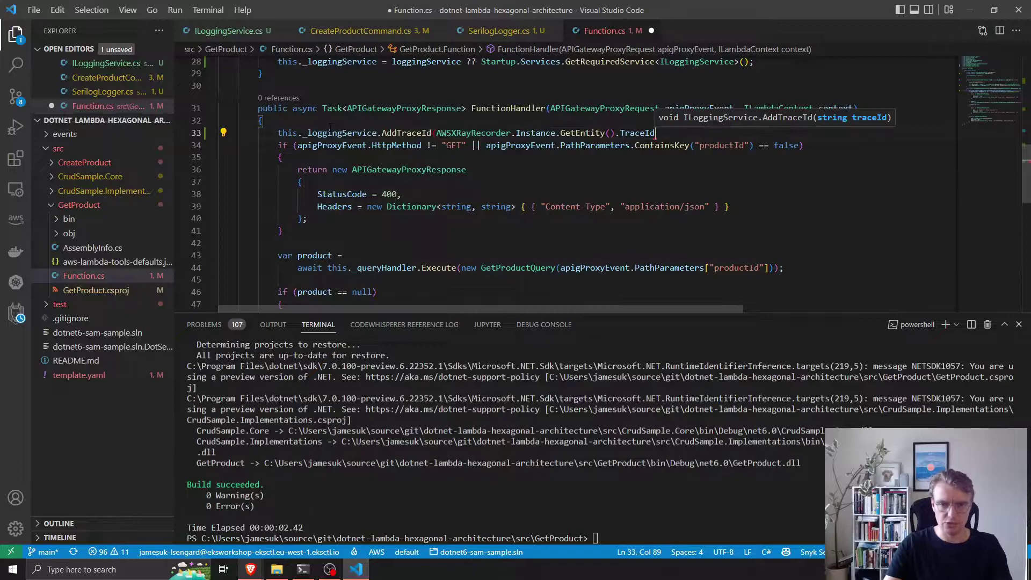
pyautogui.write(');')
pyautogui.press('Return')
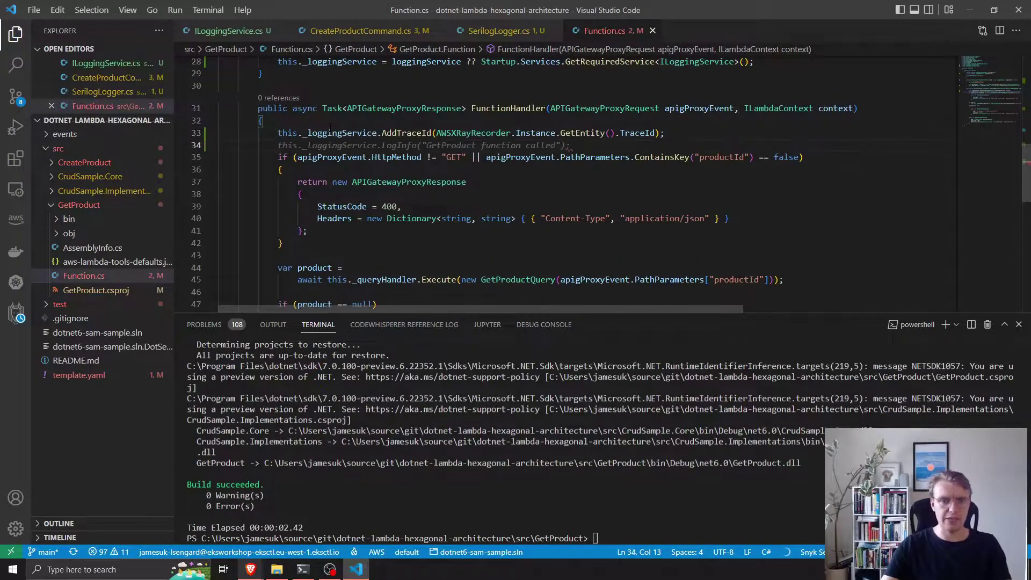
pyautogui.scroll(1, 569, 148)
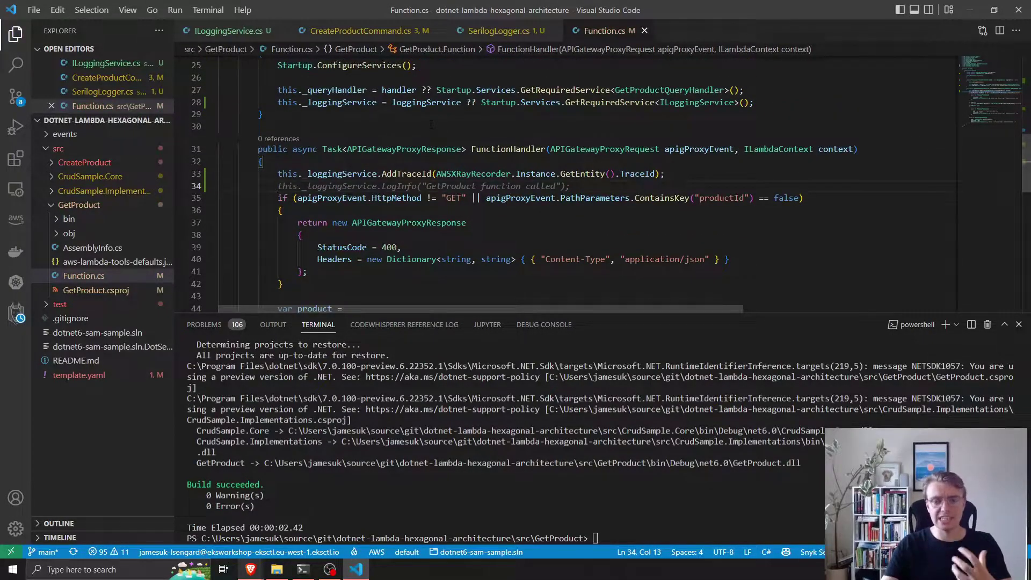
pyautogui.click(442, 103)
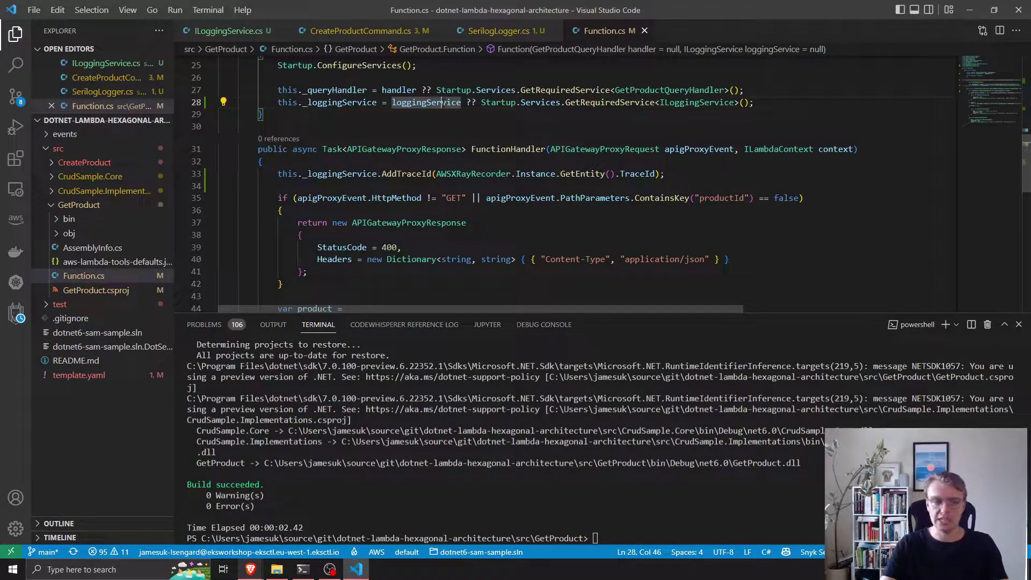
pyautogui.scroll(2, 440, 103)
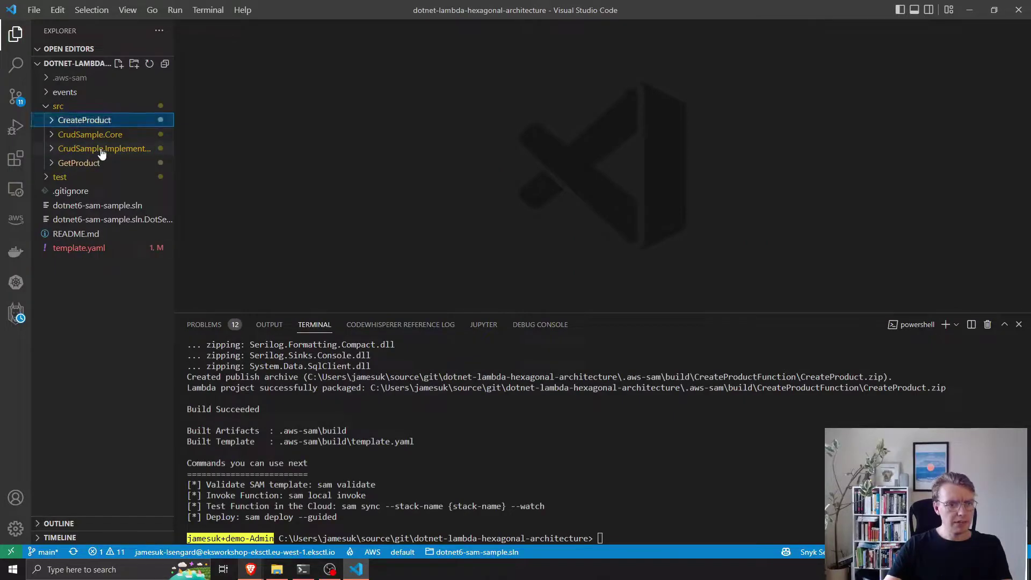
# - In Startup.cs, add AddSingleton<ILoggingService>(new SerilogLogger()) and import the missing namespace via quick fix
pyautogui.click(104, 150)
pyautogui.click(110, 233)
pyautogui.scroll(-2, 452, 147)
pyautogui.press('Down')
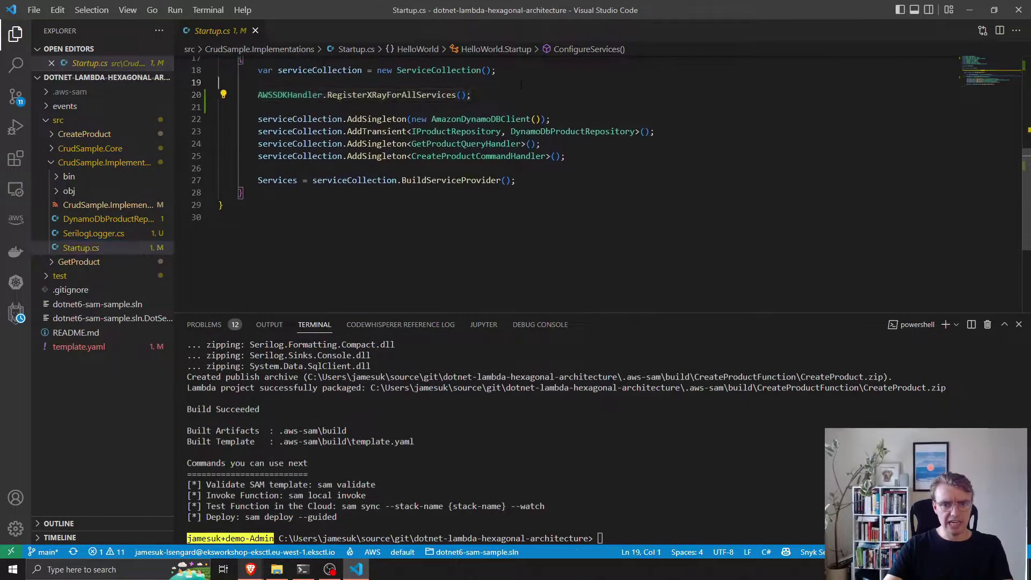
pyautogui.press('Return')
pyautogui.write('serviceCollect')
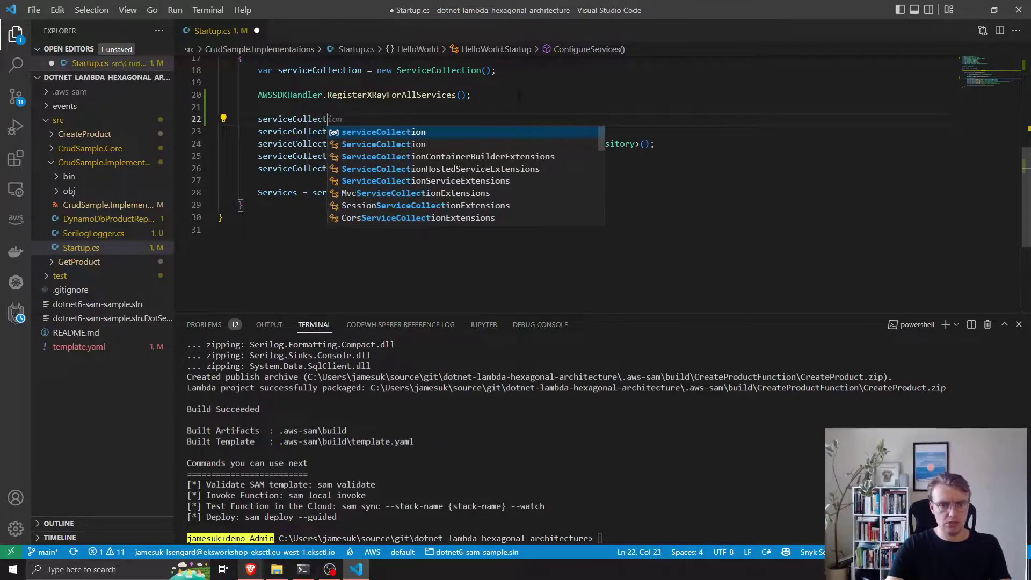
pyautogui.write('ion.AddSing')
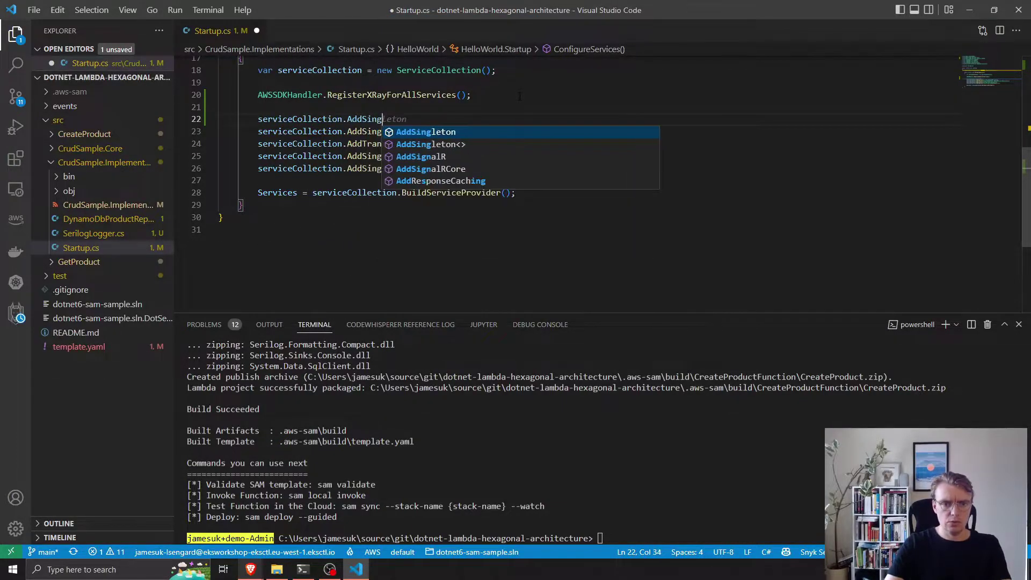
pyautogui.write('leton<ILoggingService>(')
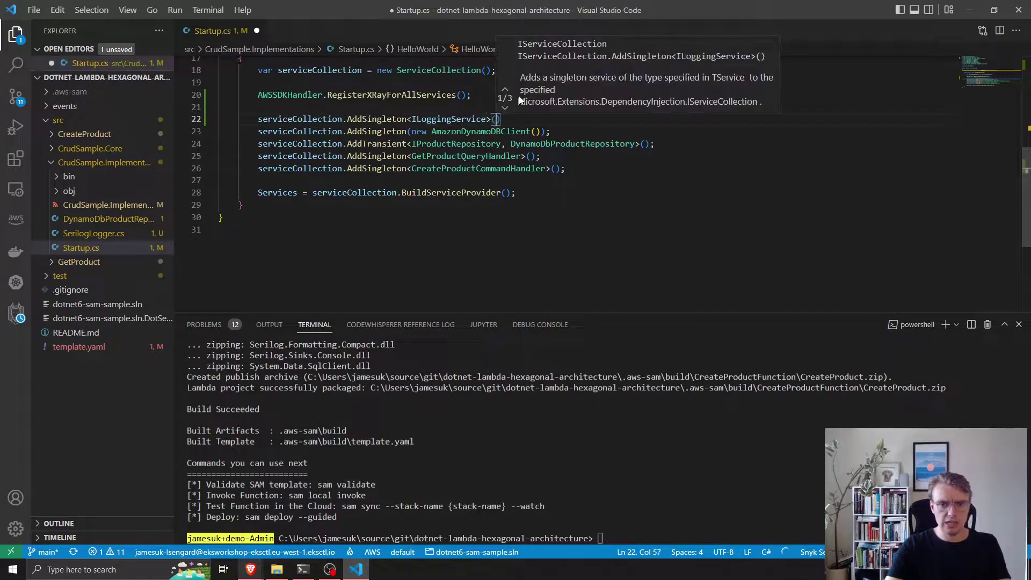
pyautogui.write('new Seril')
pyautogui.press('Down')
pyautogui.write('(')
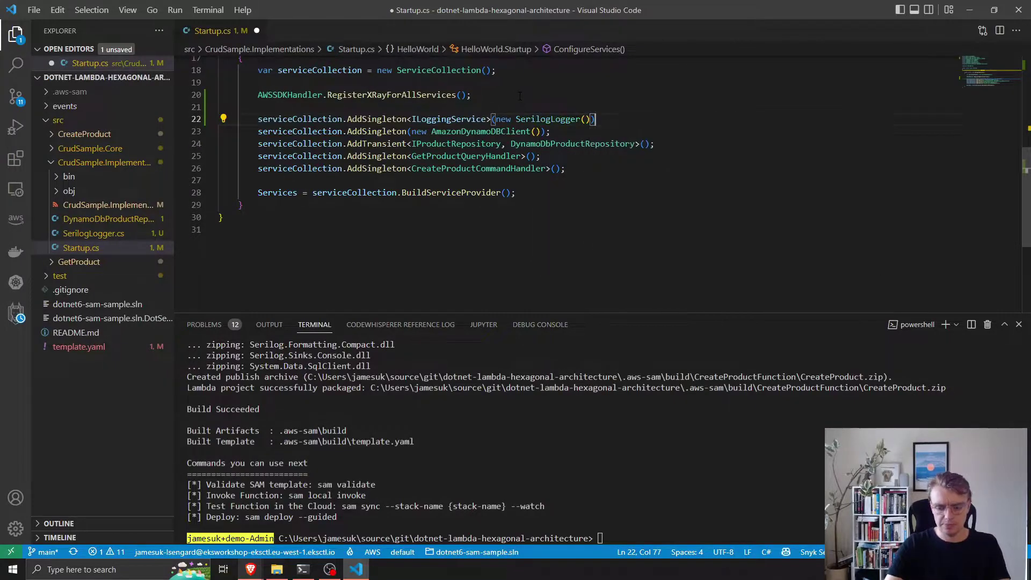
pyautogui.hotkey('ctrl', 'Left')
pyautogui.press('Left')
pyautogui.press('Left')
pyautogui.press('Left')
pyautogui.hotkey('ctrl', '.')
pyautogui.press('Return')
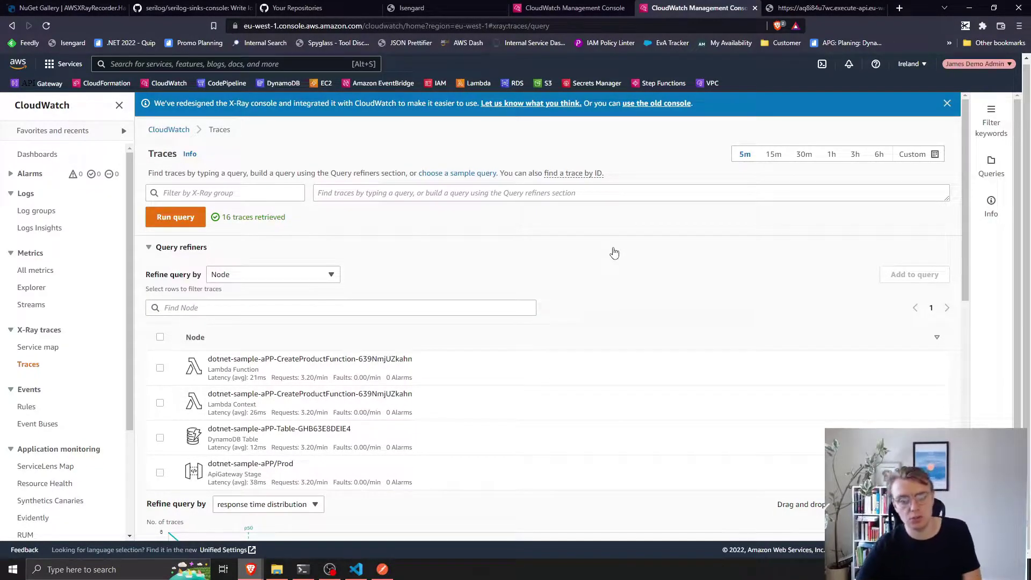
pyautogui.scroll(-1, 635, 249)
pyautogui.scroll(-2, 635, 247)
pyautogui.scroll(-1, 634, 247)
pyautogui.scroll(3, 635, 249)
pyautogui.scroll(1, 635, 254)
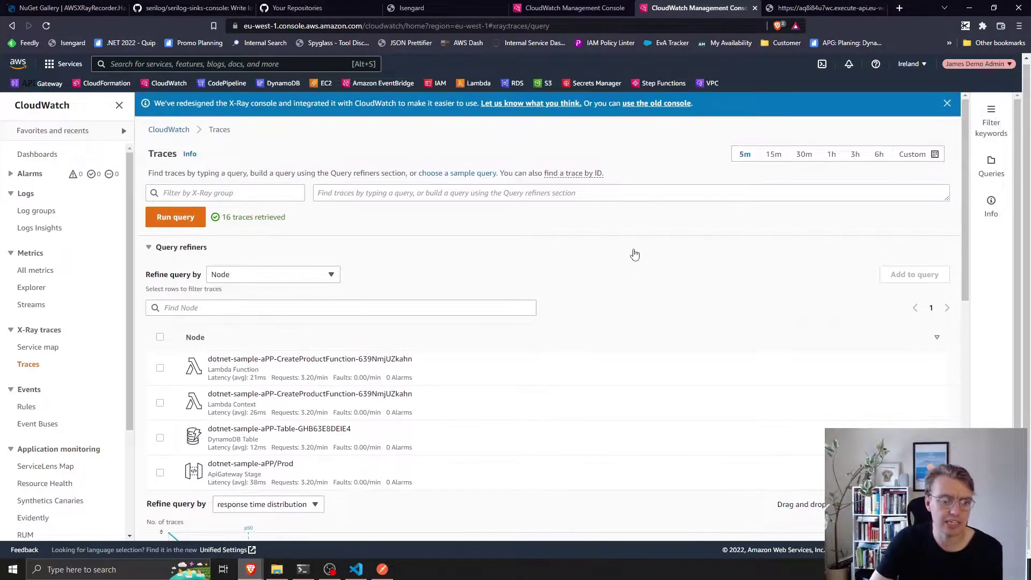
pyautogui.scroll(-3, 634, 254)
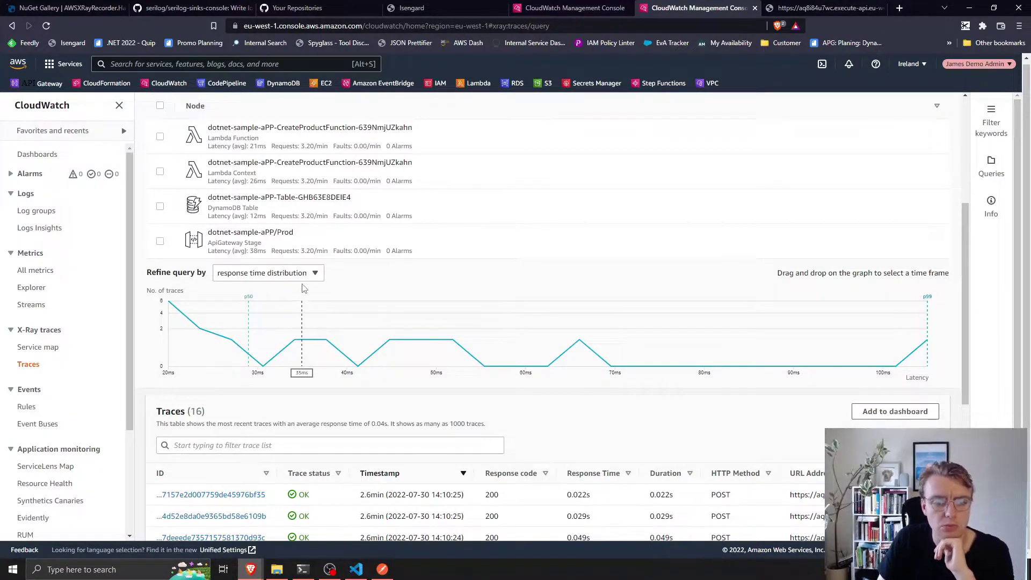
# - Open the most recent trace from the X-Ray Traces table to show its trace map
pyautogui.click(305, 272)
pyautogui.click(352, 288)
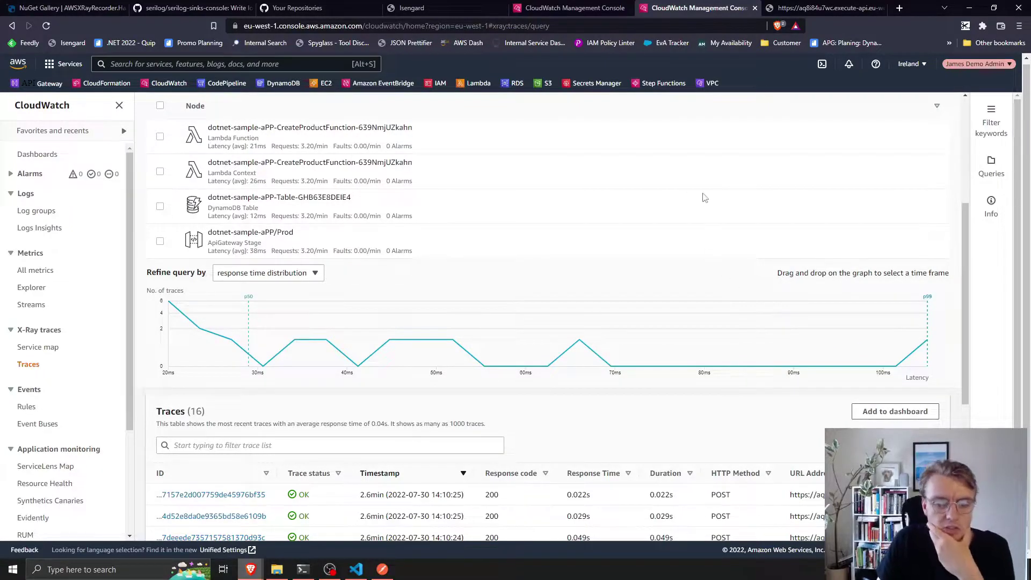
pyautogui.scroll(-2, 702, 194)
pyautogui.scroll(-1, 704, 196)
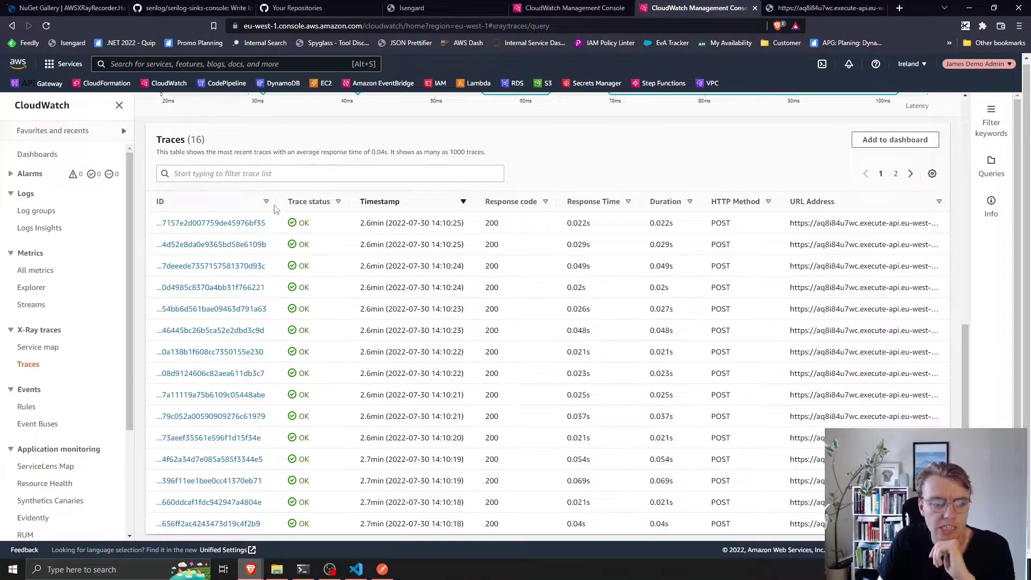
pyautogui.scroll(-1, 434, 234)
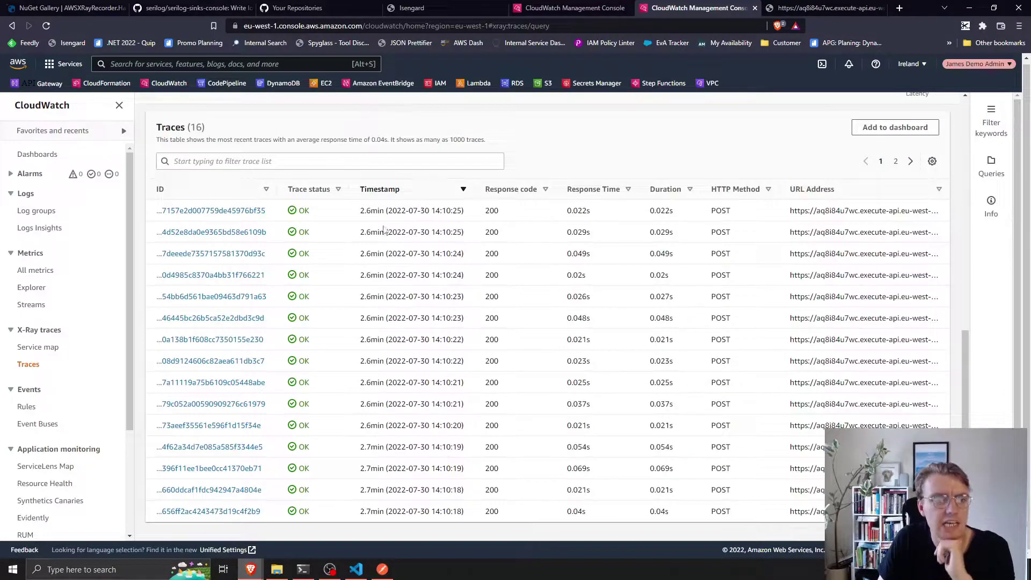
pyautogui.click(258, 211)
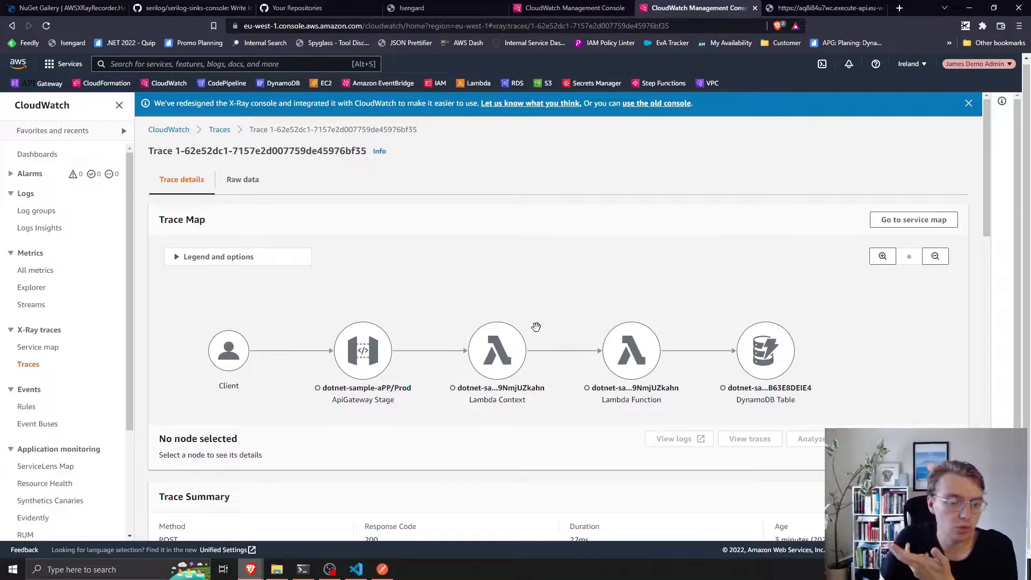
# - Inspect the Lambda Context, Lambda Function, DynamoDB Table nodes and the DynamoDB and Invocation subsegments
pyautogui.click(522, 345)
pyautogui.click(539, 281)
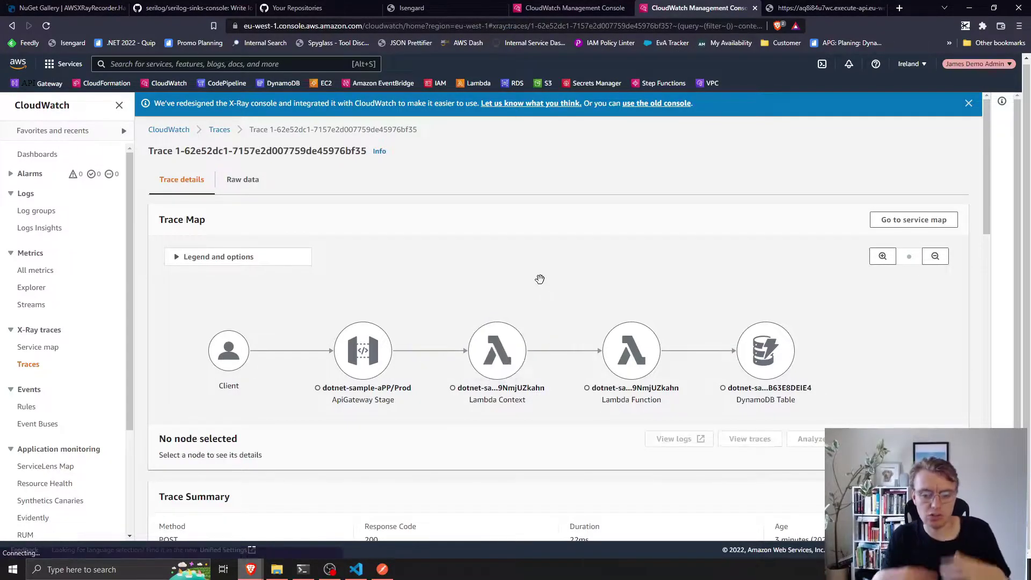
pyautogui.click(613, 346)
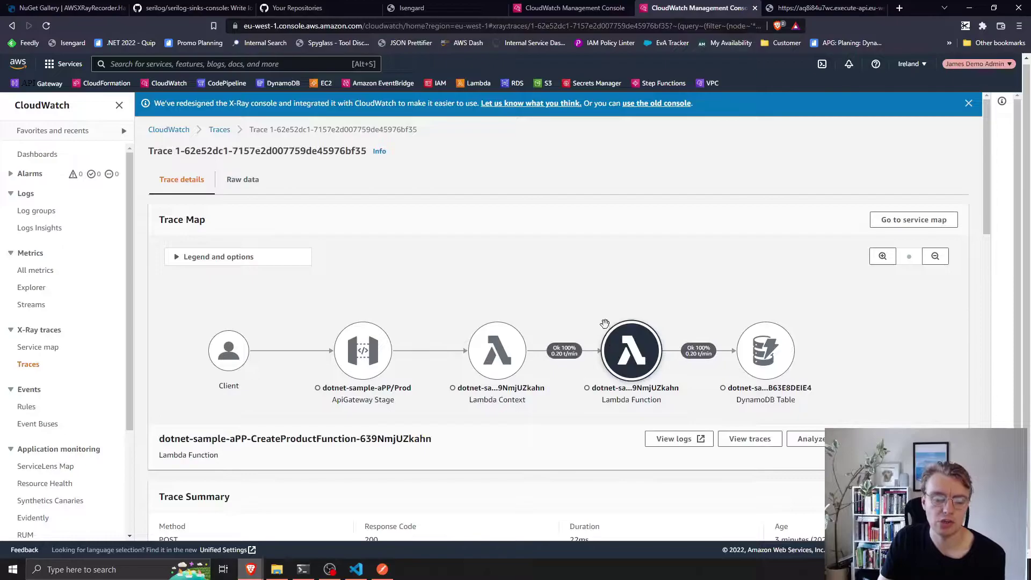
pyautogui.click(789, 348)
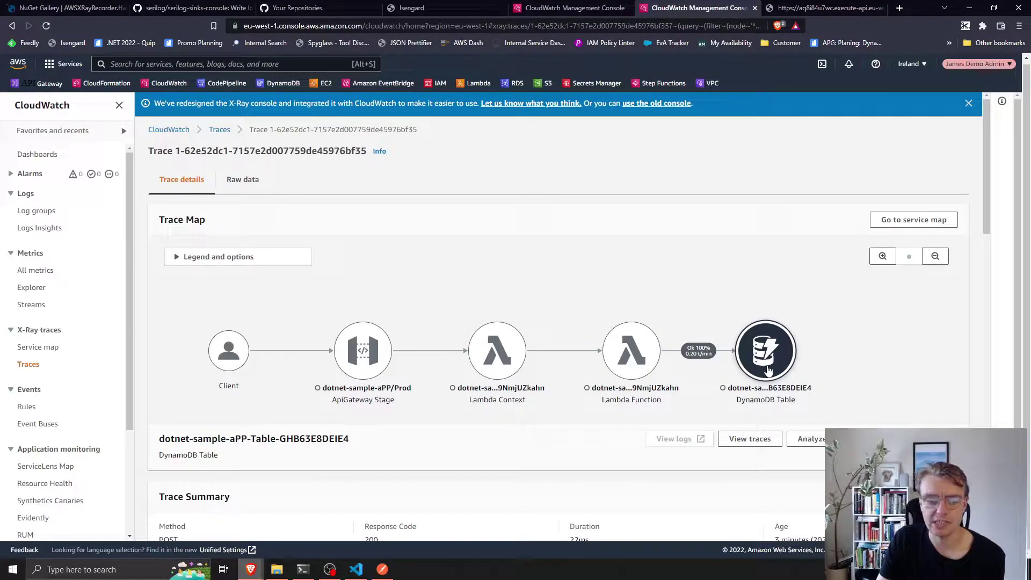
pyautogui.scroll(-4, 502, 320)
pyautogui.scroll(-2, 502, 323)
pyautogui.scroll(3, 503, 326)
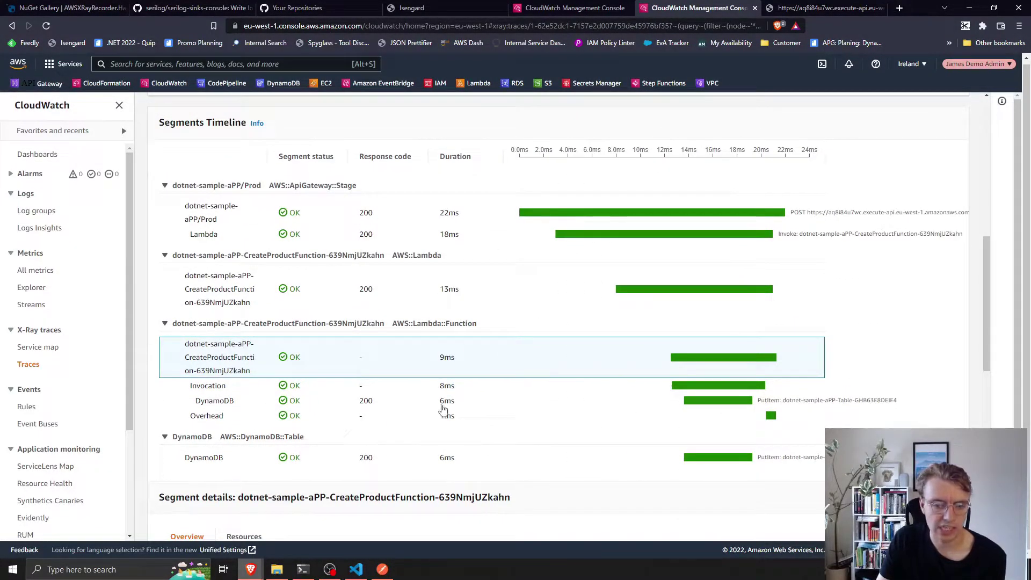
pyautogui.click(666, 398)
pyautogui.click(511, 385)
pyautogui.scroll(-3, 522, 295)
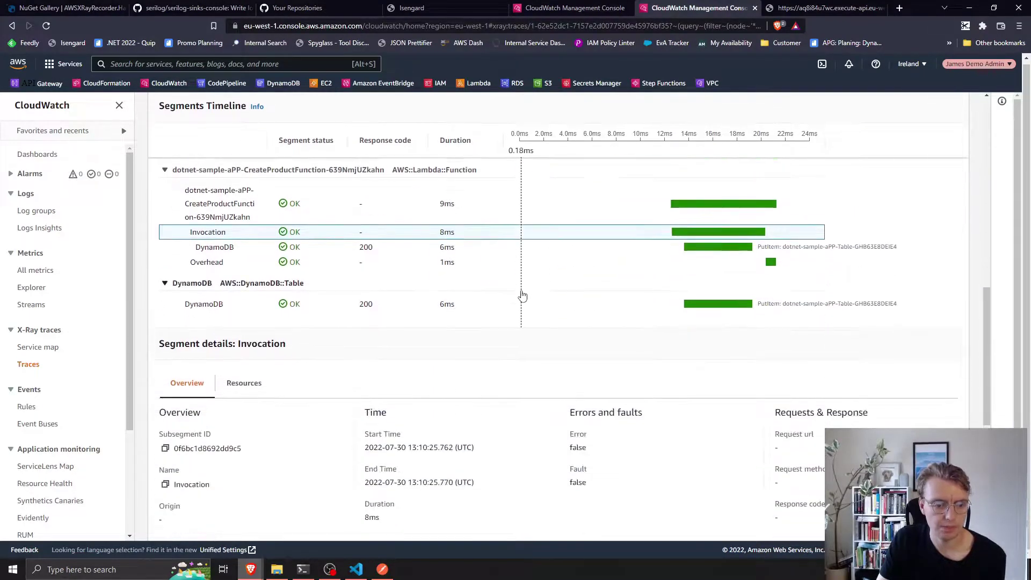
pyautogui.scroll(-5, 497, 268)
pyautogui.scroll(2, 442, 249)
pyautogui.scroll(10, 440, 243)
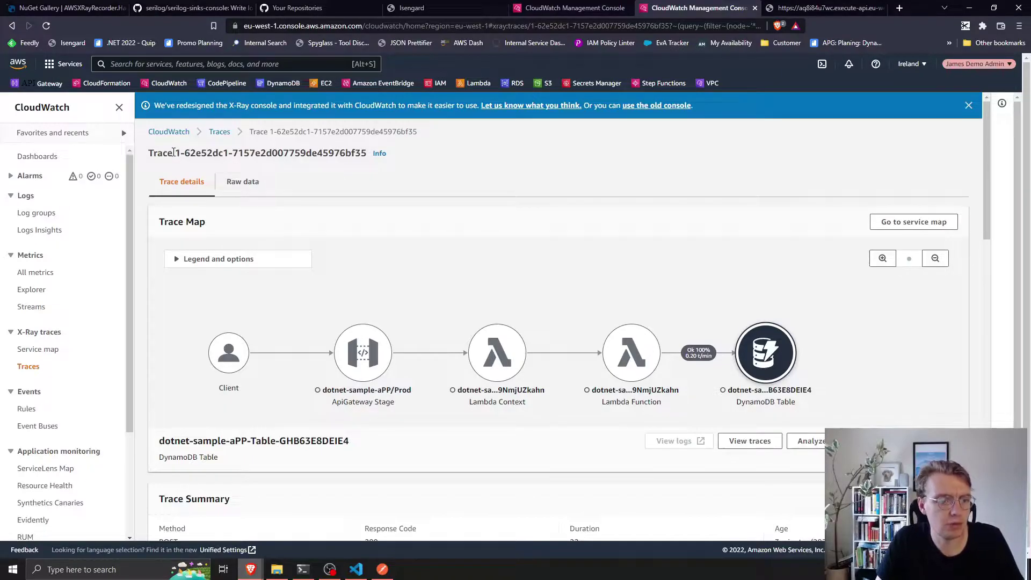
# - Copy the trace ID and return to the Logs Insights page
pyautogui.moveTo(175, 153); pyautogui.dragTo(366, 152)
pyautogui.hotkey('ctrl', 'c')
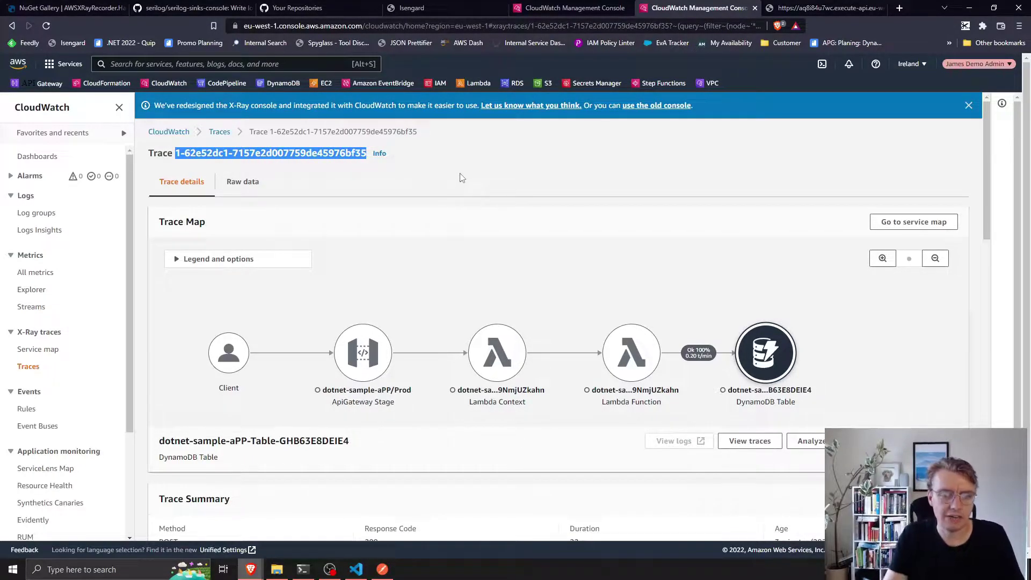
pyautogui.hotkey('ctrl', 'd')
pyautogui.press('Return')
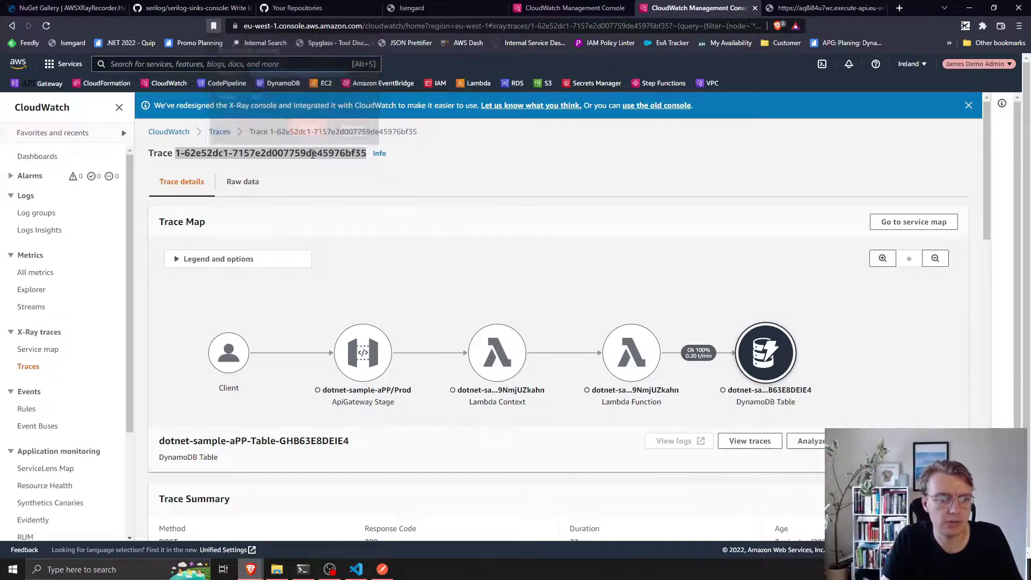
pyautogui.hotkey('ctrl', 'shift', 'Tab')
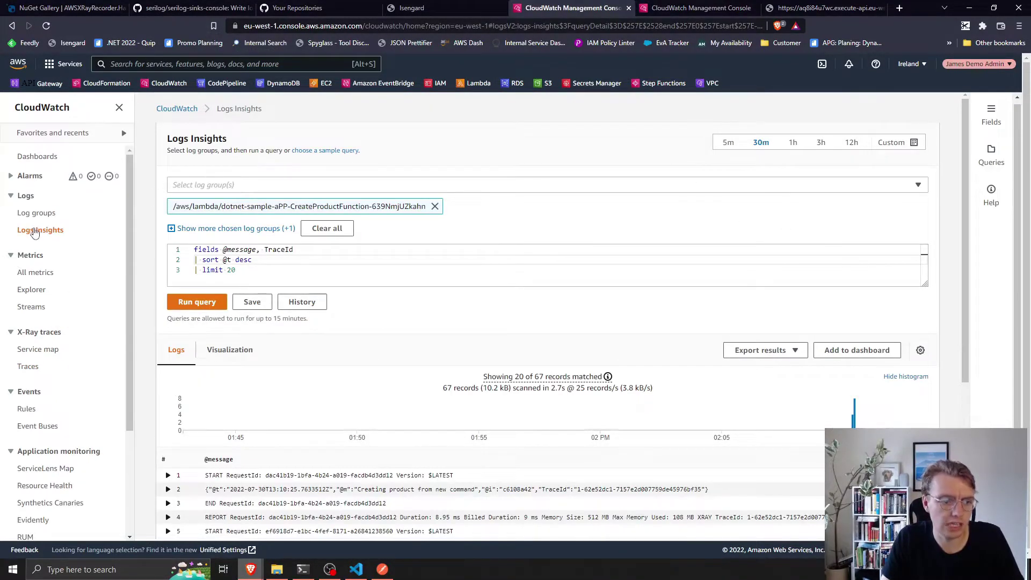
# - Query the CreateProductFunction log group with '| filter TraceId = <copied id>' and run it
pyautogui.click(35, 232)
pyautogui.click(354, 185)
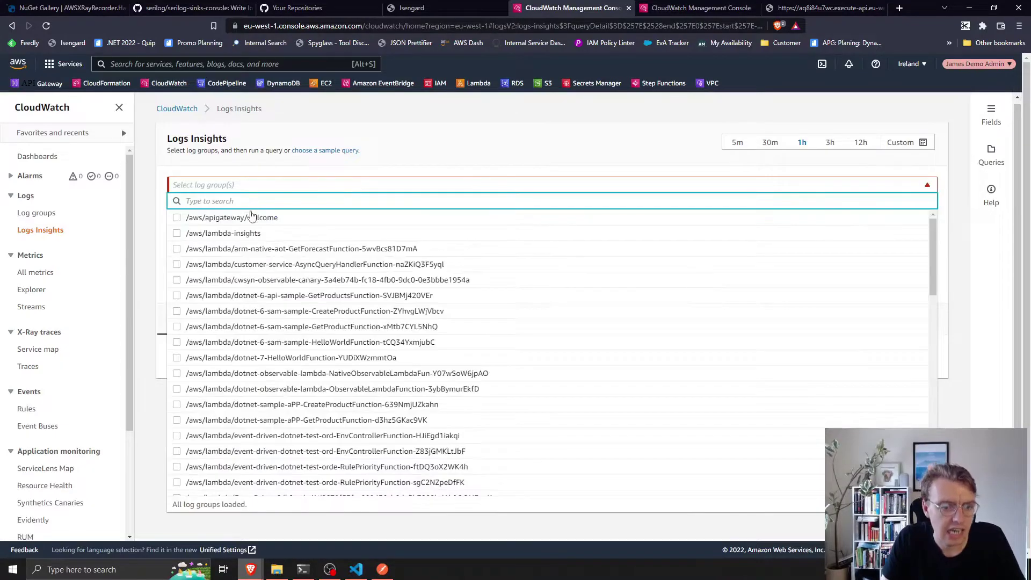
pyautogui.scroll(-5, 268, 280)
pyautogui.scroll(-1, 269, 280)
pyautogui.click(176, 285)
pyautogui.click(417, 133)
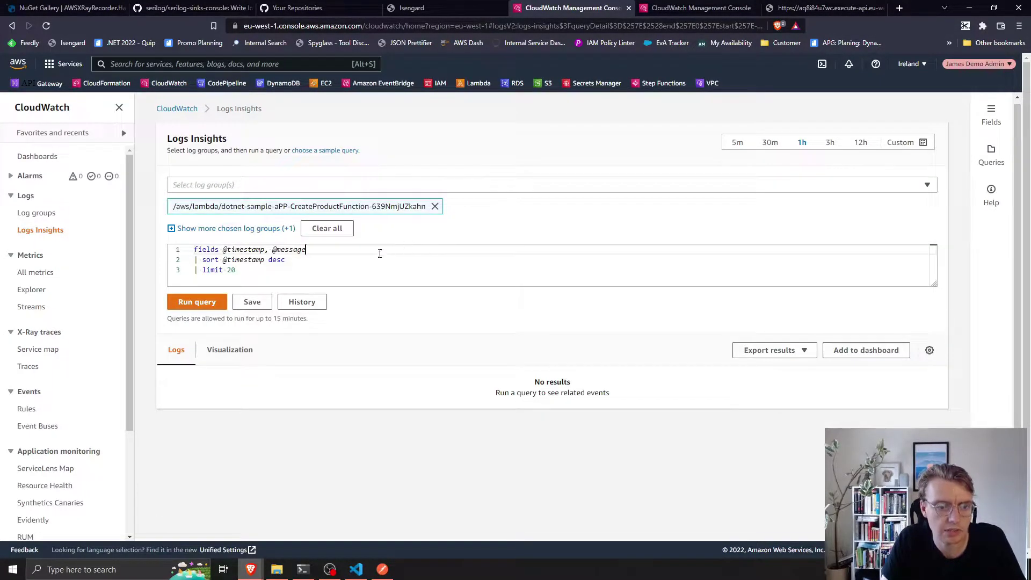
pyautogui.press('Return')
pyautogui.write('| filter ')
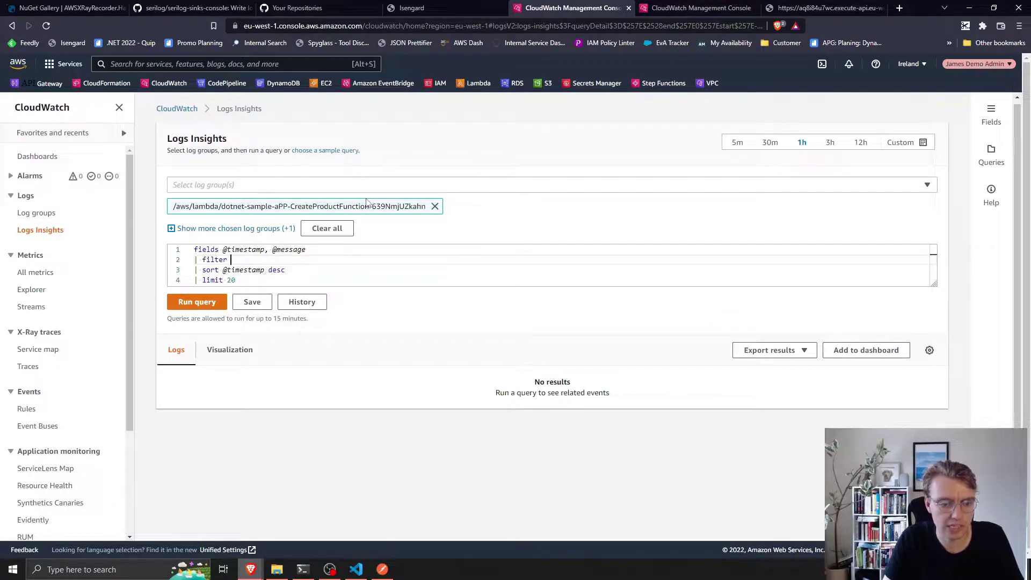
pyautogui.write('TraceId =')
pyautogui.hotkey('ctrl', 'v')
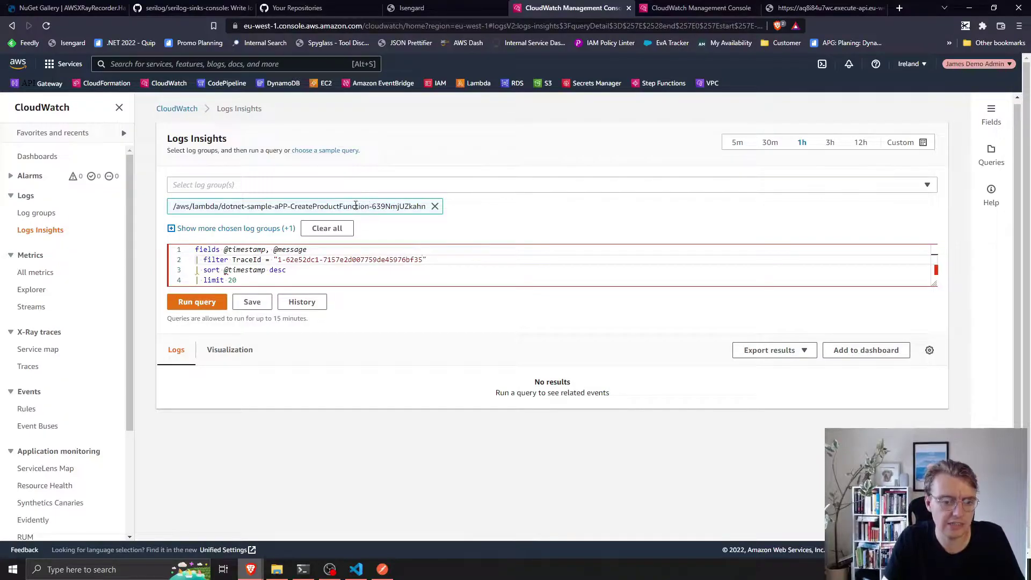
pyautogui.click(197, 302)
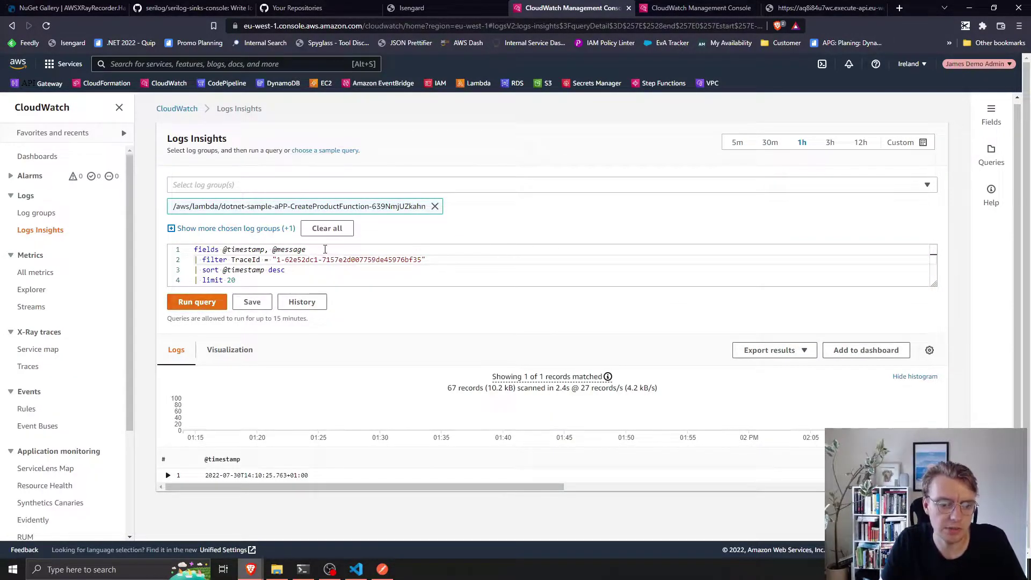
pyautogui.hscroll(5, 361, 487)
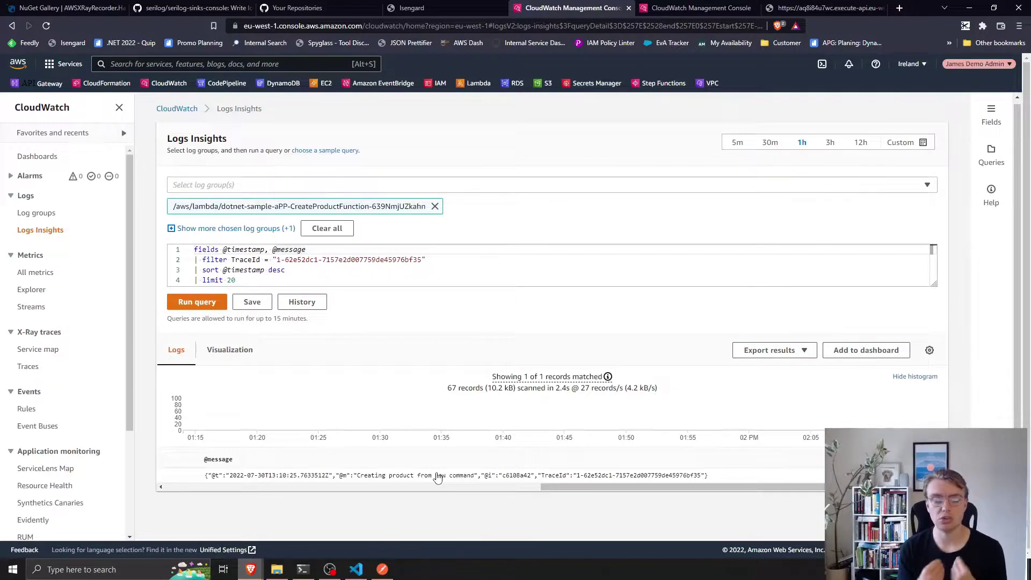
pyautogui.hotkey('alt', 'Tab')
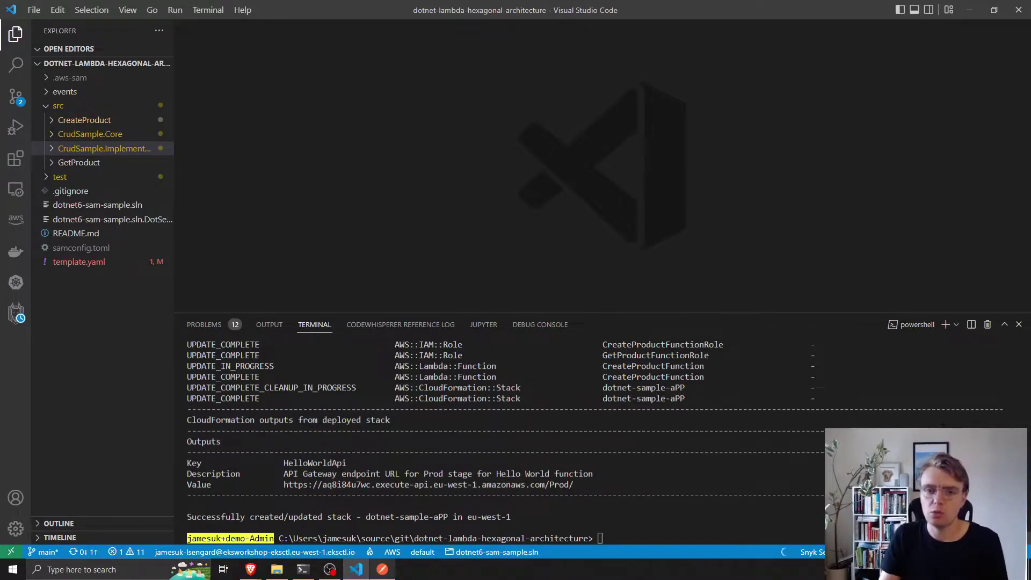
# - Create a new empty Metrics.cs file in the CrudSample.Implementations project
pyautogui.click(89, 149)
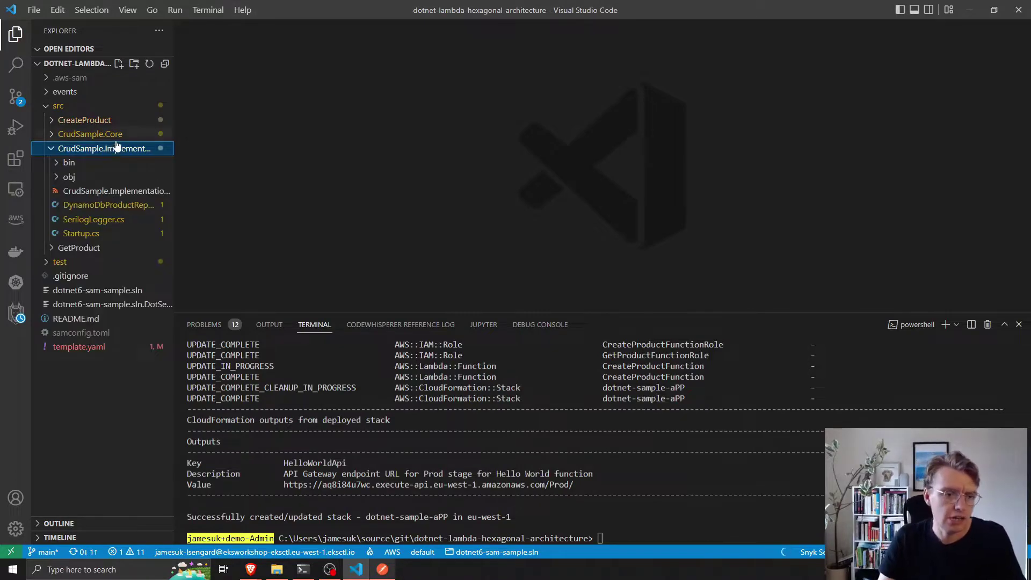
pyautogui.rightClick(116, 140)
pyautogui.click(104, 154)
pyautogui.rightClick(117, 153)
pyautogui.click(132, 164)
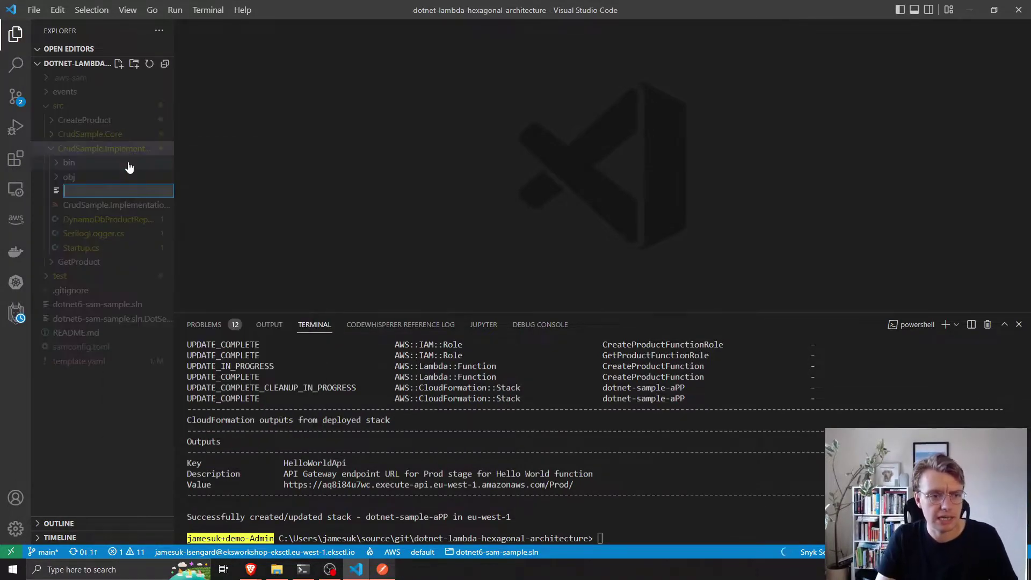
pyautogui.write('Metrics.cs')
pyautogui.press('Return')
pyautogui.write('dotnet add package AWSSDK.Cl')
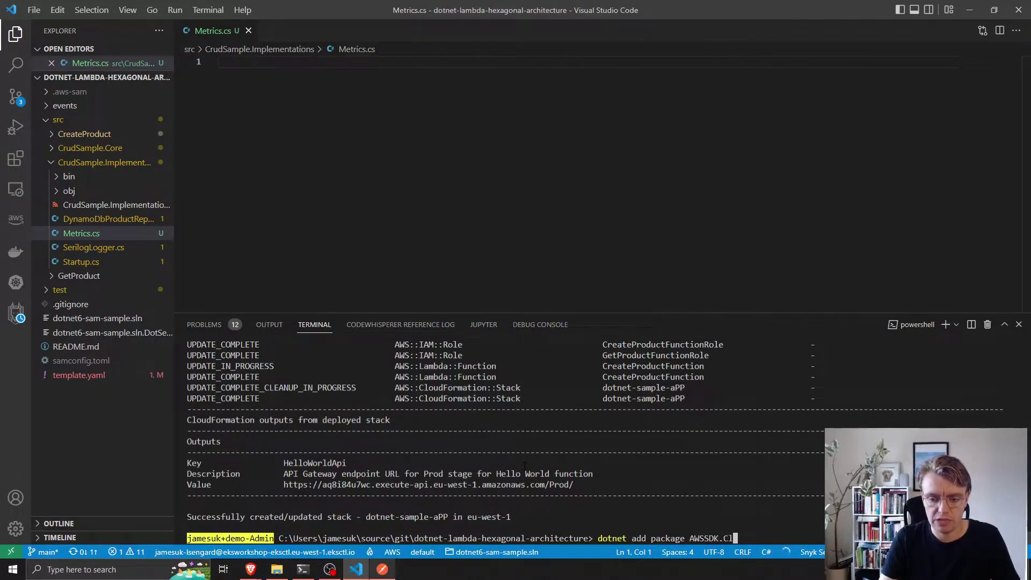
pyautogui.write('oudWatch')
# - Add the AWSSDK.CloudWatch package to CrudSample.Implementations from its folder in the terminal
pyautogui.press('Return')
pyautogui.write('cd .\\src\\Cr')
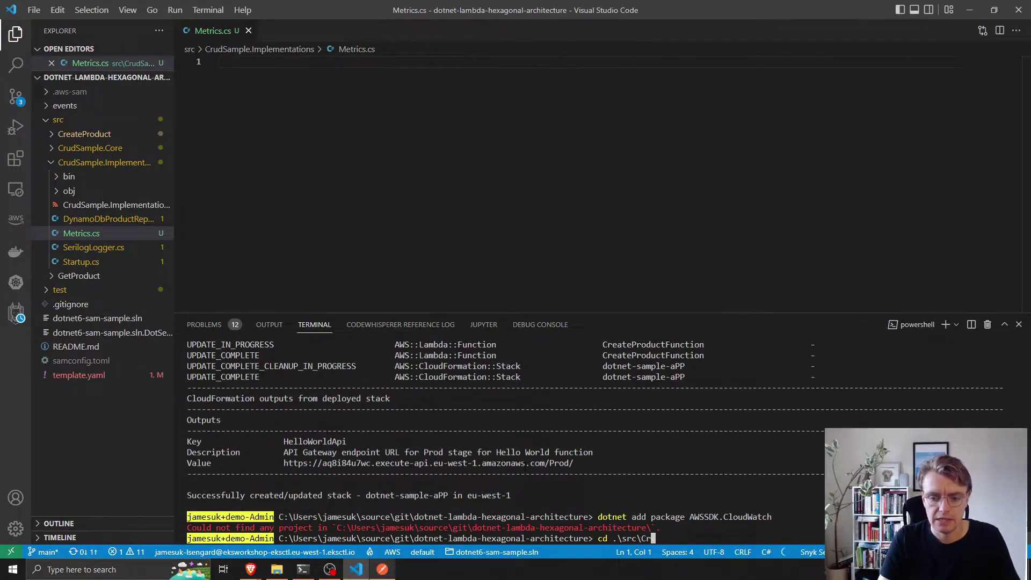
pyautogui.press('Tab')
pyautogui.press('Return')
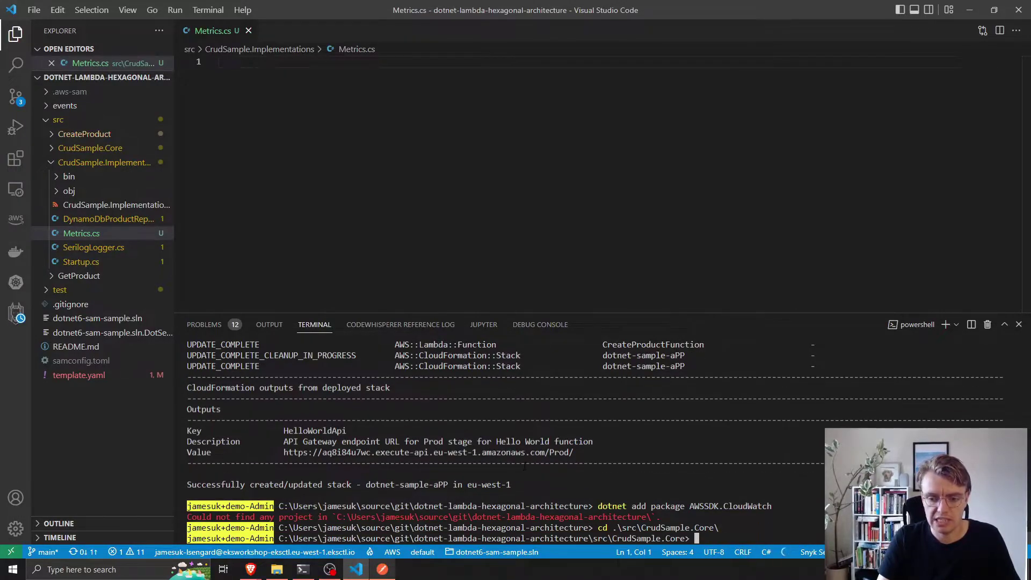
pyautogui.write('..')
pyautogui.press('Return')
pyautogui.write('c')
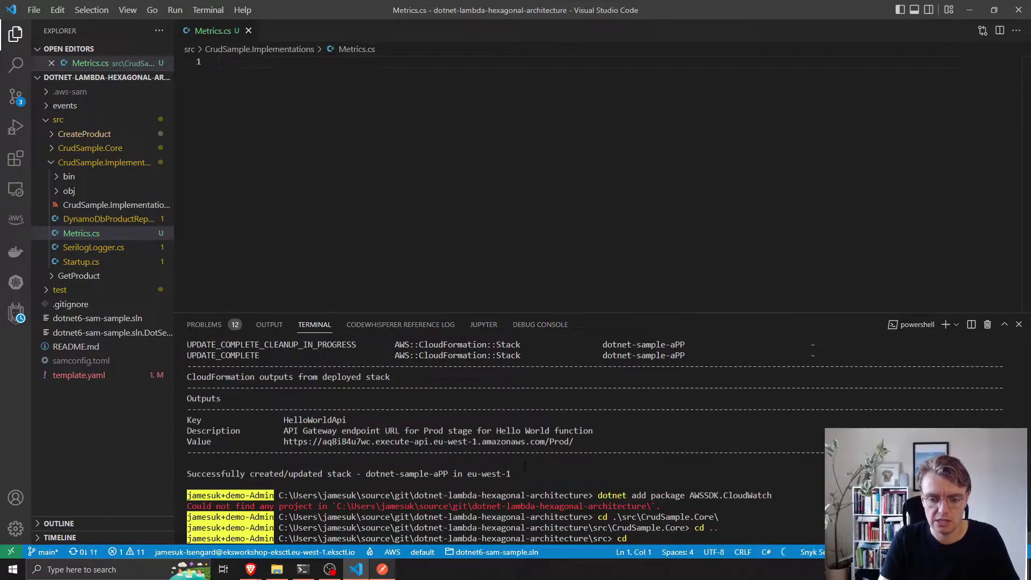
pyautogui.press('Tab')
pyautogui.press('Tab')
pyautogui.press('Tab')
pyautogui.press('Return')
pyautogui.press('Up')
pyautogui.press('Up')
pyautogui.press('Up')
pyautogui.press('Return')
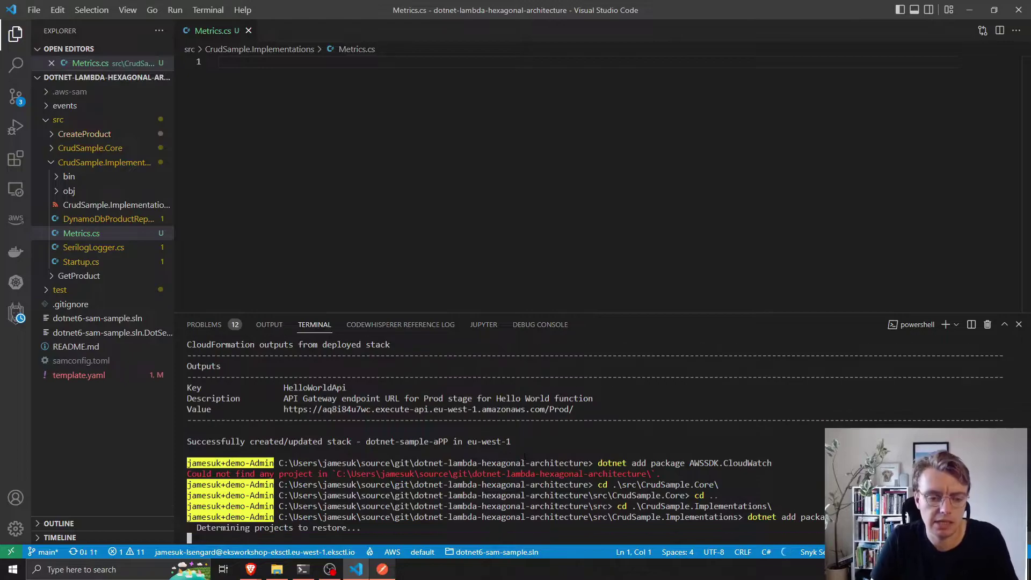
# - Declare public static class Metrics in Metrics.cs with an empty static constructor
pyautogui.click(307, 162)
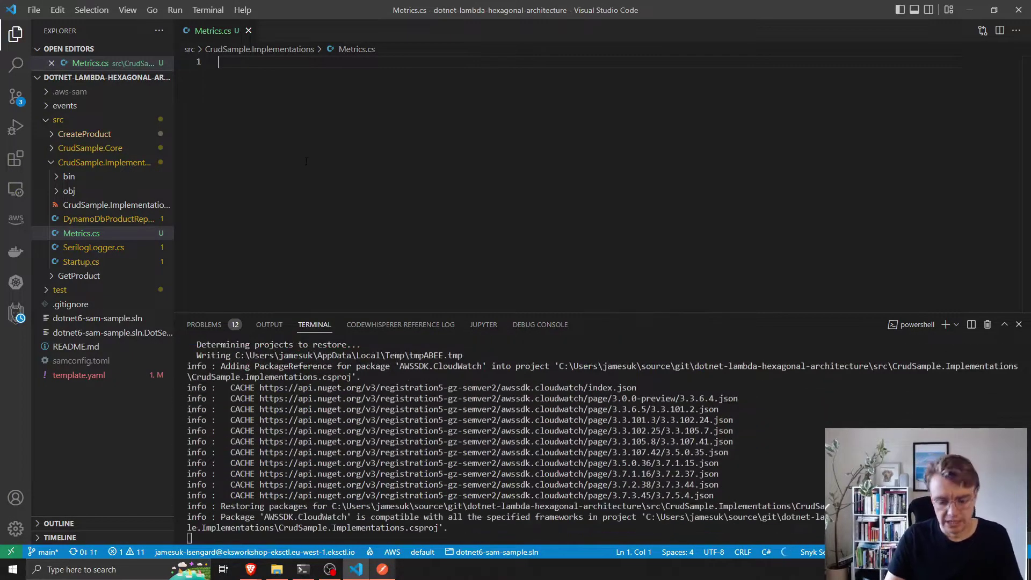
pyautogui.write('namespace')
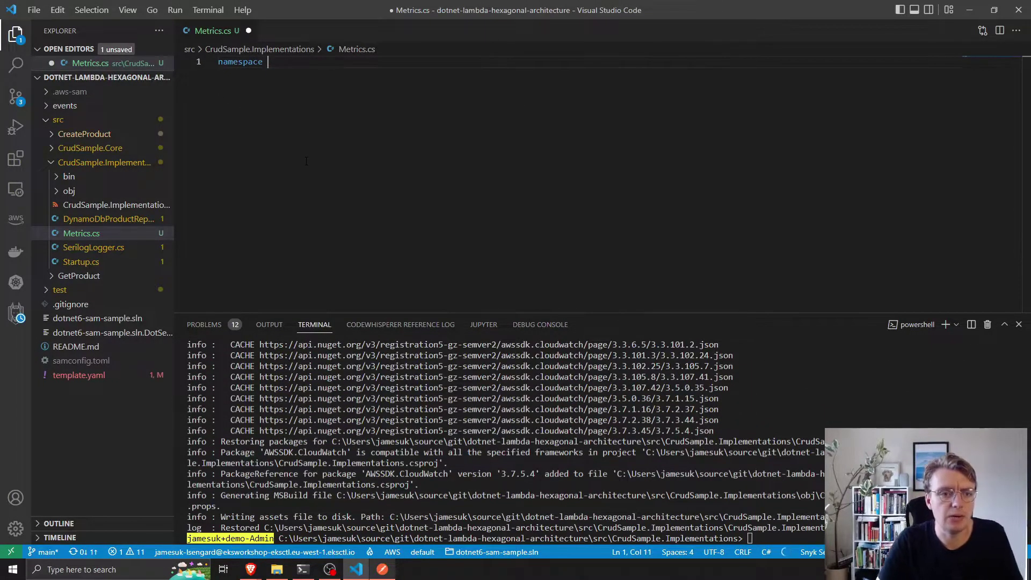
pyautogui.write('CrudSample.Implementations;')
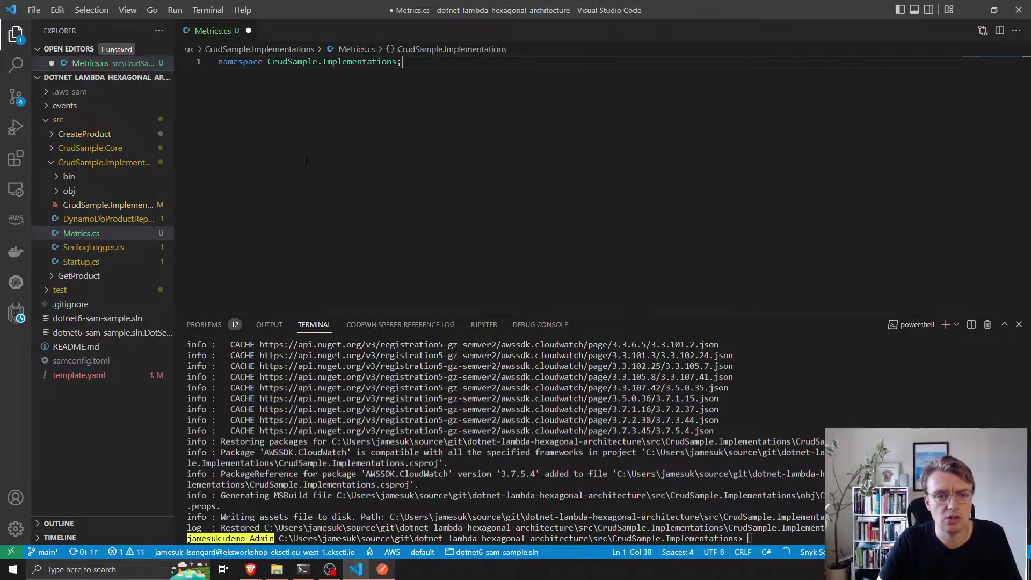
pyautogui.press('Return')
pyautogui.press('Return')
pyautogui.write('public static class')
pyautogui.press('Return')
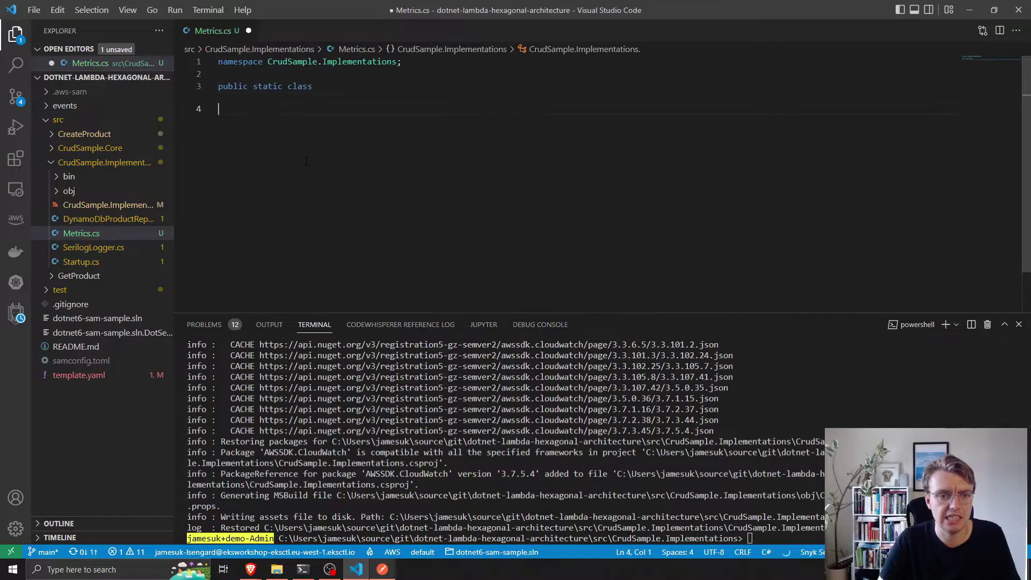
pyautogui.press('BackSpace')
pyautogui.write('Metrics')
pyautogui.press('Return')
pyautogui.write('{')
pyautogui.press('Return')
pyautogui.write('staci')
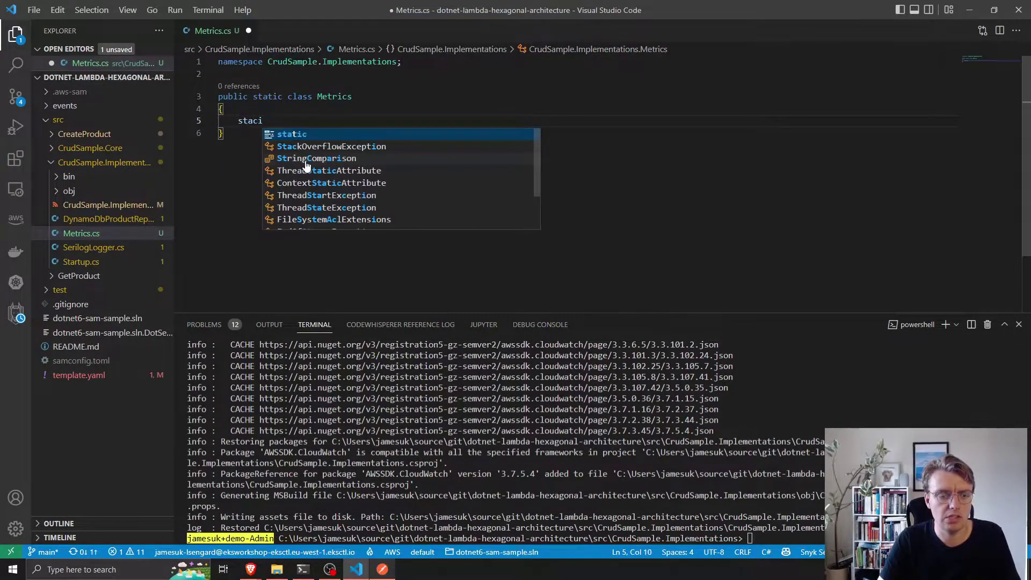
pyautogui.press('BackSpace')
pyautogui.press('BackSpace')
pyautogui.write('tic')
pyautogui.press('Tab')
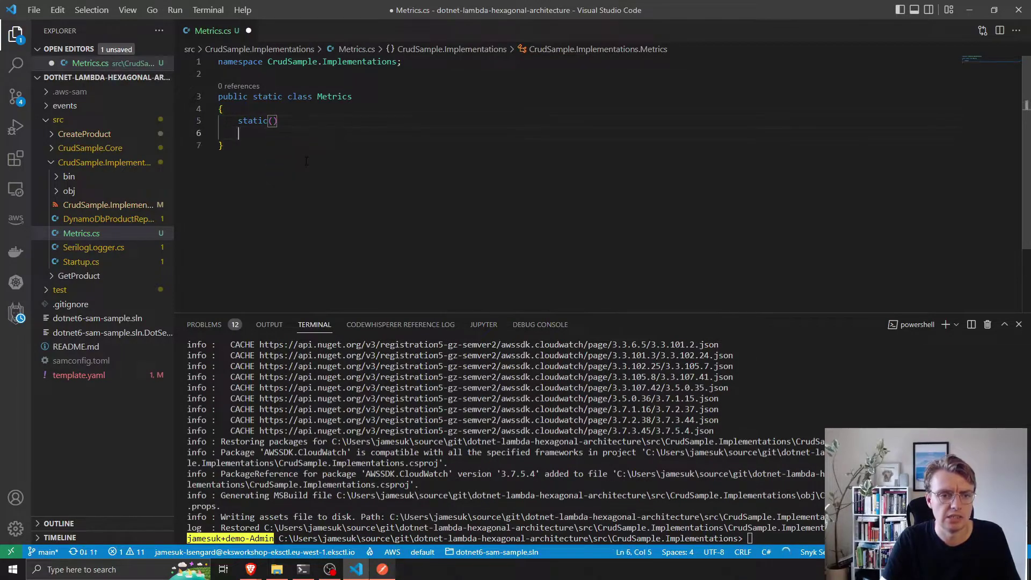
pyautogui.write('{')
# - Add a private static AmazonCloudWatchClient _client field and import Amazon.CloudWatch
pyautogui.hotkey('ctrl', 'shift', 'Return')
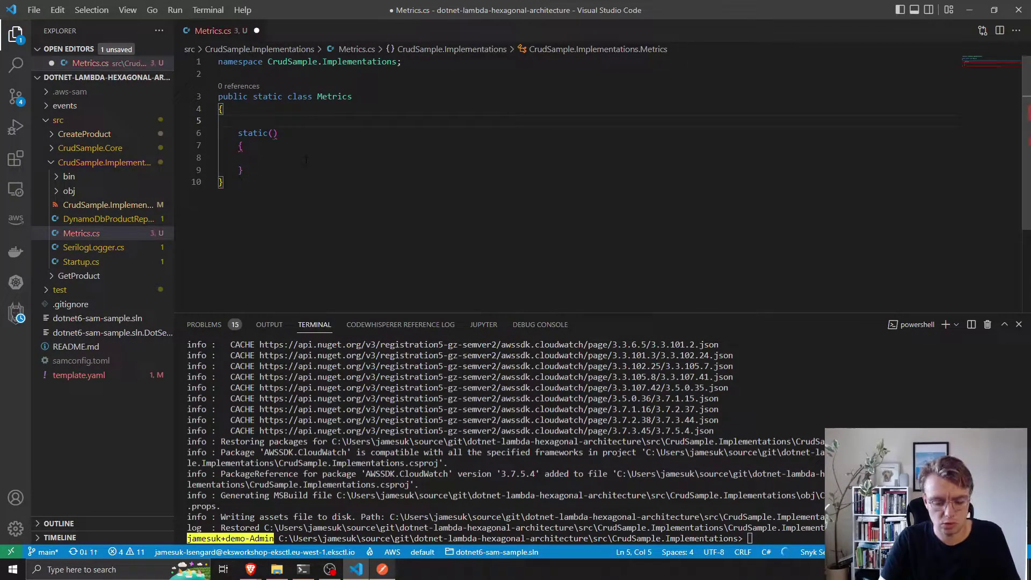
pyautogui.write('privatet')
pyautogui.press('BackSpace')
pyautogui.write('stat')
pyautogui.press('Tab')
pyautogui.hotkey('ctrl', 'BackSpace')
pyautogui.hotkey('ctrl', 'BackSpace')
pyautogui.write('stat')
pyautogui.press('Tab')
pyautogui.write('AmazonC')
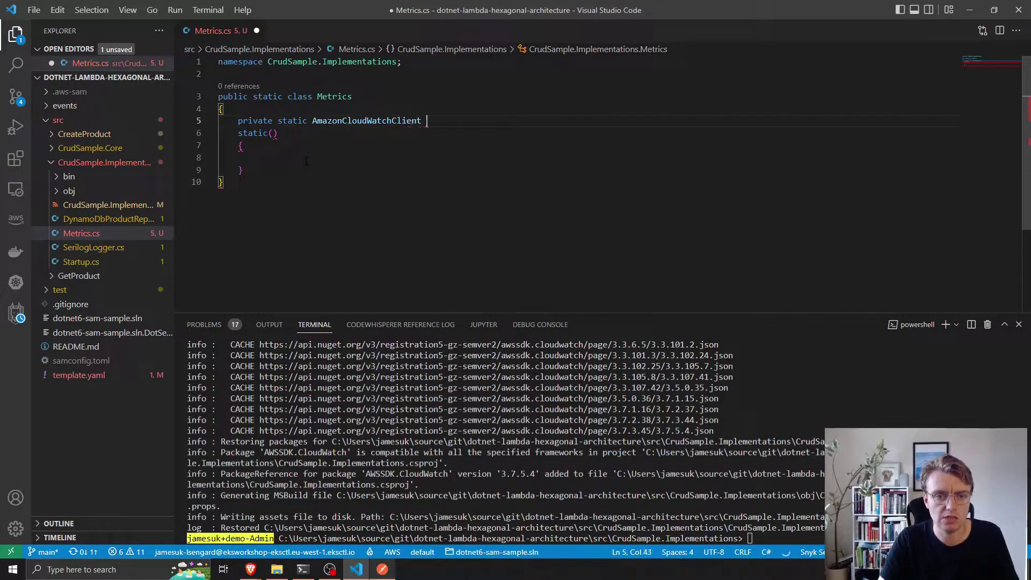
pyautogui.write(';')
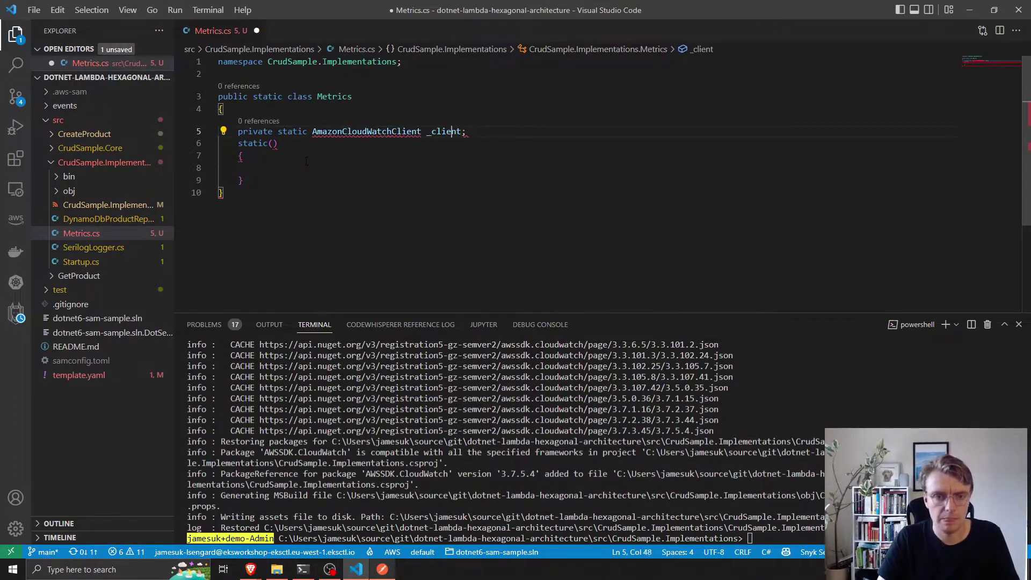
pyautogui.hotkey('ctrl', '.')
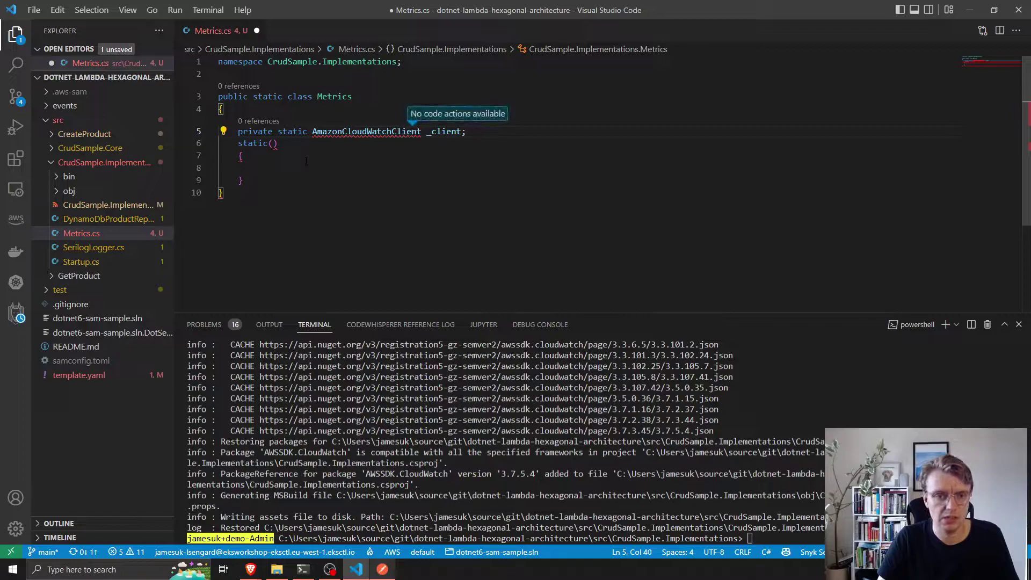
pyautogui.hotkey('ctrl', '.')
pyautogui.press('Return')
# - Assign a new AmazonCloudWatchClient to _client inside the static Metrics() constructor and save
pyautogui.press('End')
pyautogui.press('Return')
pyautogui.press('Down')
pyautogui.press('Down')
pyautogui.press('Down')
pyautogui.write('this._client = new AmazonC')
pyautogui.press('Tab')
pyautogui.write('();')
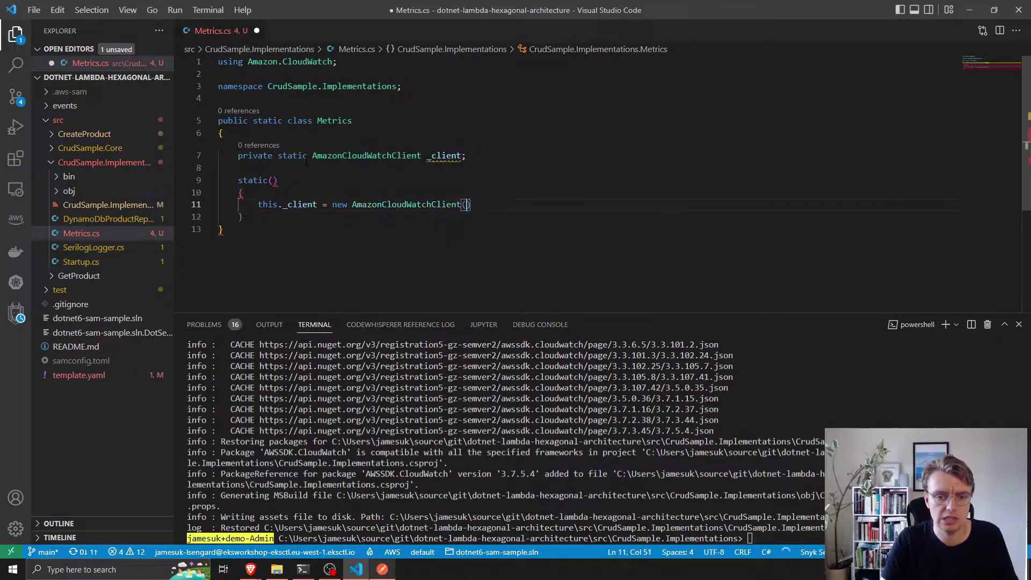
pyautogui.hotkey('ctrl', 's')
pyautogui.press('Down')
pyautogui.press('Return')
pyautogui.press('Return')
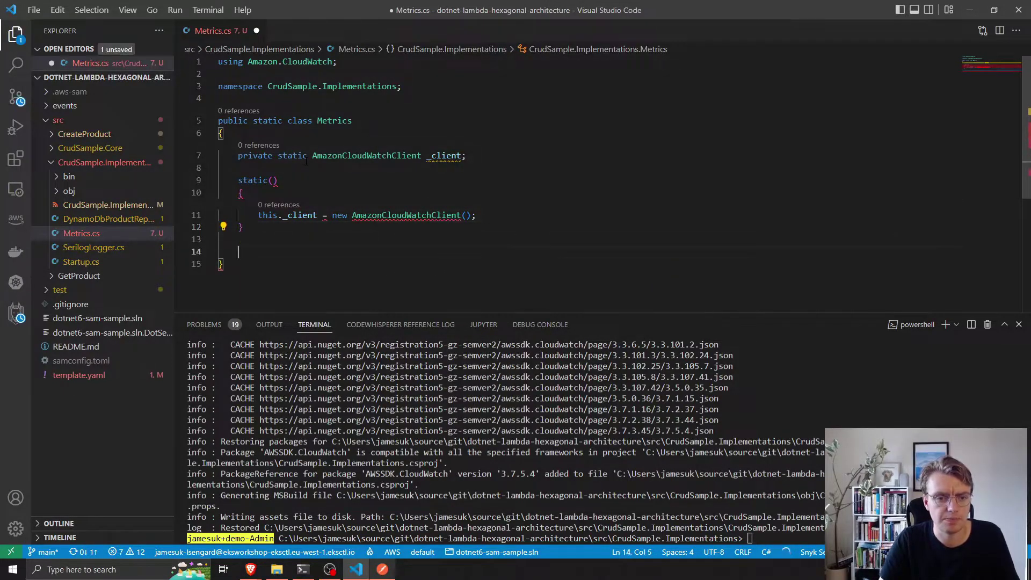
pyautogui.press('Up')
pyautogui.press('Up')
pyautogui.press('Up')
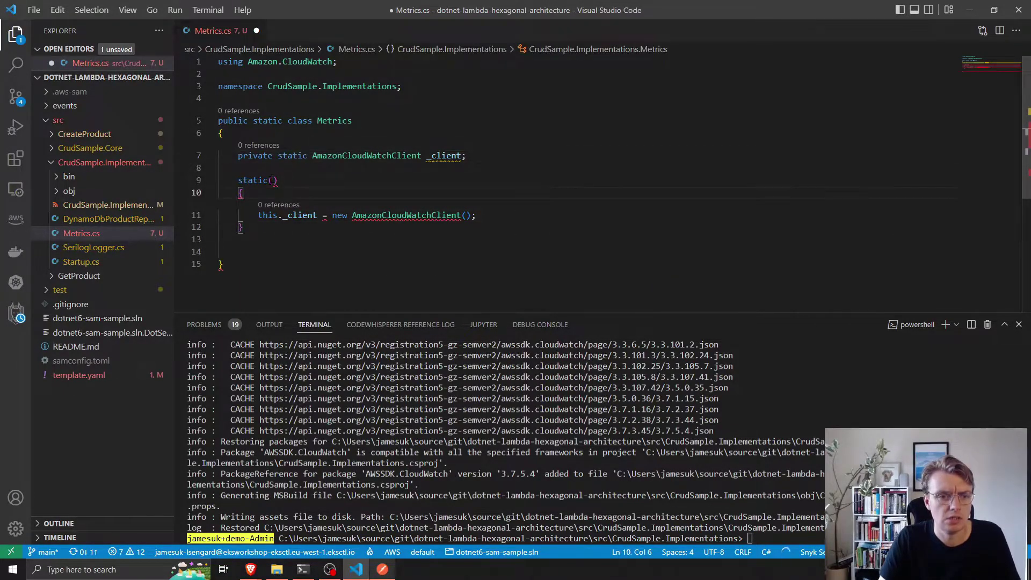
pyautogui.press('Up')
pyautogui.hotkey('ctrl', 'Right')
pyautogui.write('Metri')
pyautogui.press('Tab')
pyautogui.hotkey('ctrl', 's')
pyautogui.click(321, 230)
# - Add the async IncrementMetric(string metric, double value) method signature to Metrics
pyautogui.doubleClick(269, 215)
pyautogui.press('Delete')
pyautogui.press('Delete')
pyautogui.scroll(-2, 466, 123)
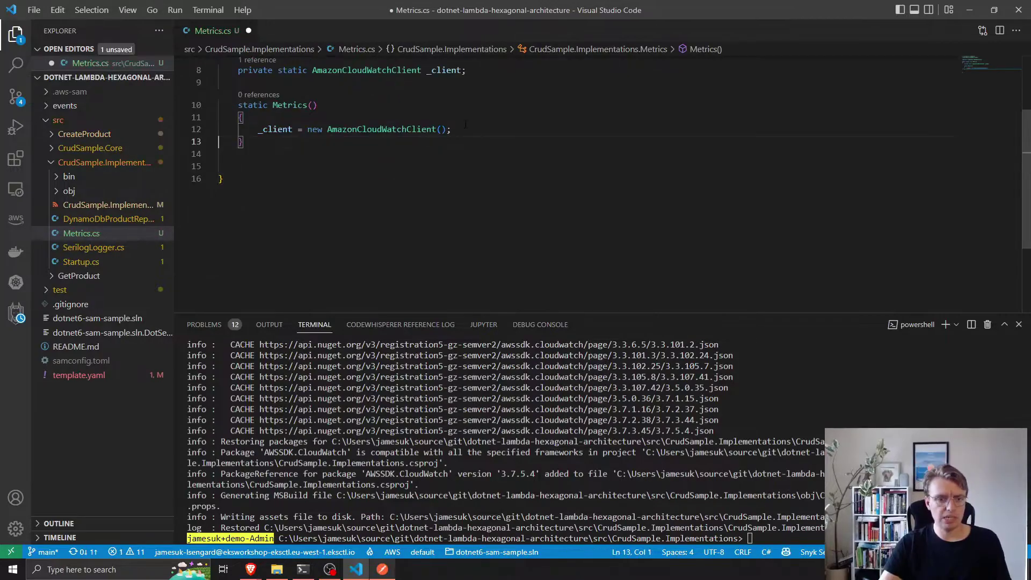
pyautogui.press('Return')
pyautogui.write('s')
pyautogui.press('BackSpace')
pyautogui.write('public statkc T')
pyautogui.press('BackSpace')
pyautogui.press('BackSpace')
pyautogui.press('BackSpace')
pyautogui.write('ic T')
pyautogui.press('BackSpace')
pyautogui.write('asy')
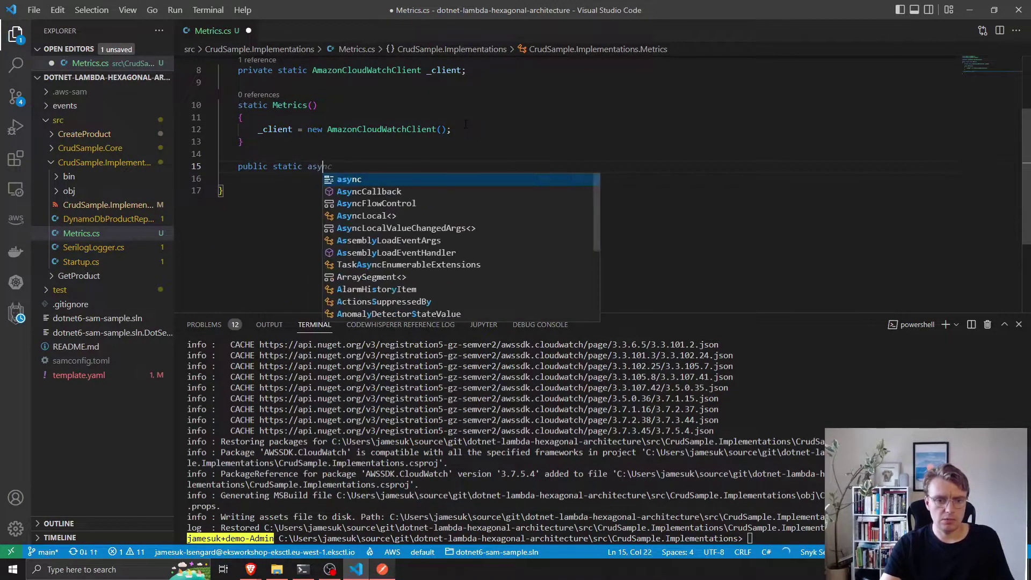
pyautogui.write('nc Task ')
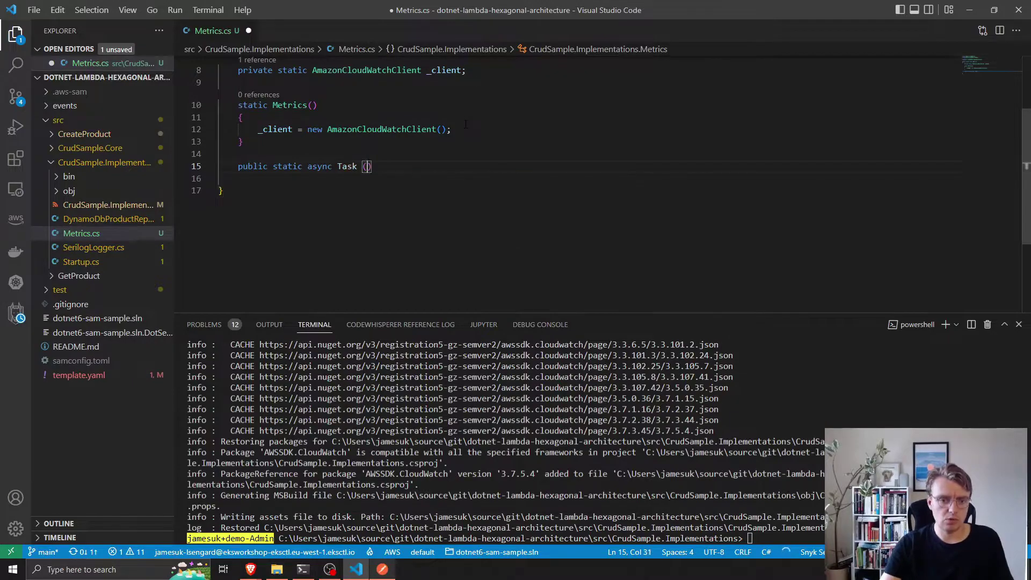
pyautogui.write('(Add')
pyautogui.press('BackSpace')
pyautogui.press('BackSpace')
pyautogui.press('BackSpace')
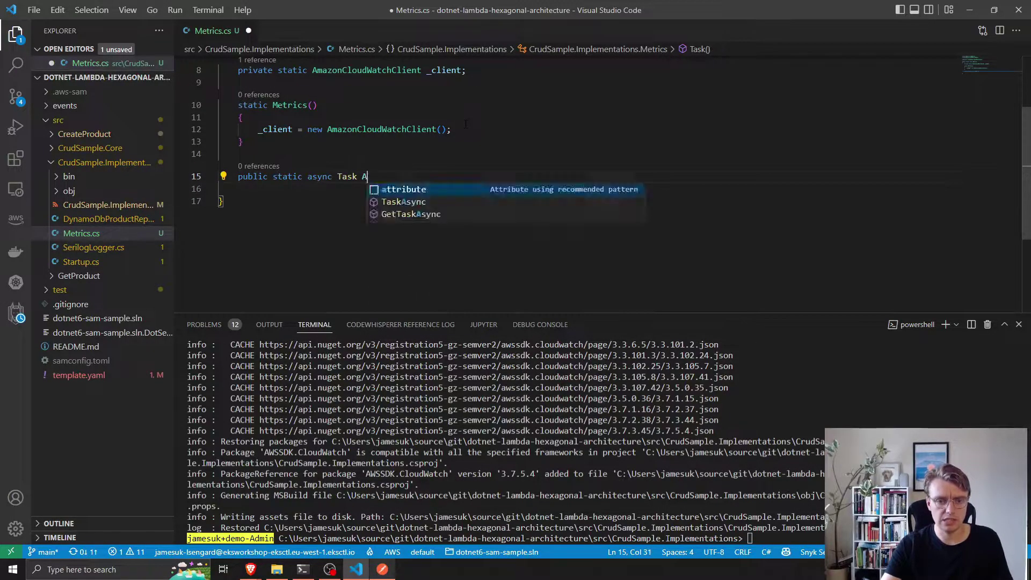
pyautogui.press('BackSpace')
pyautogui.hotkey('ctrl', 'BackSpace')
pyautogui.write('IncrementMet')
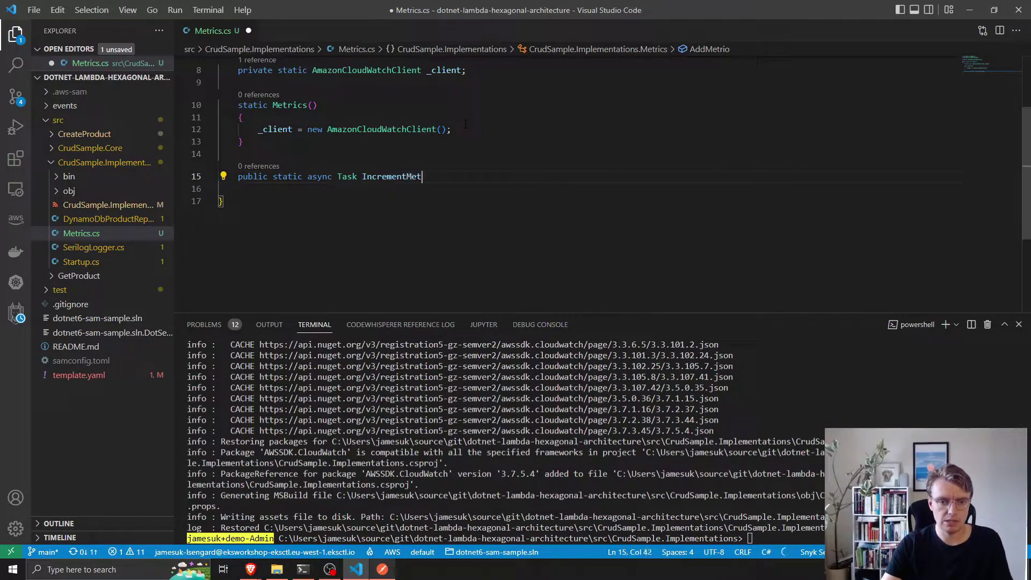
pyautogui.write('ric(str')
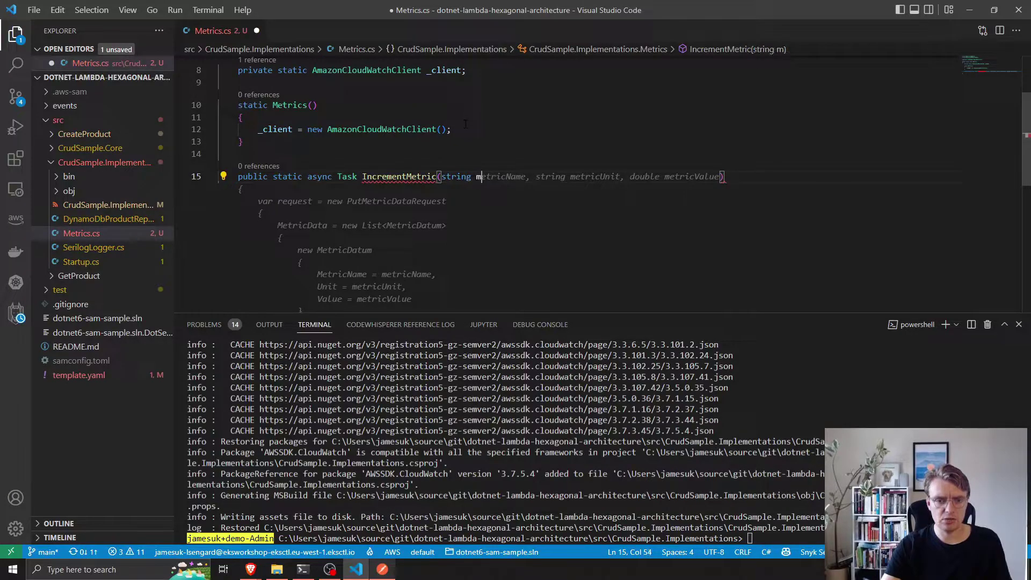
pyautogui.write('ing met')
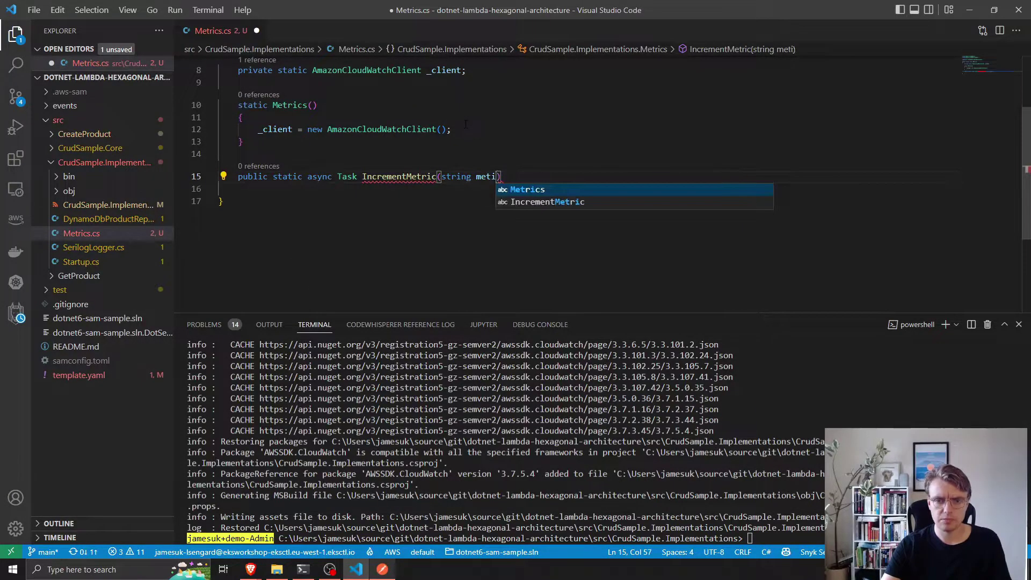
pyautogui.write('ric, ')
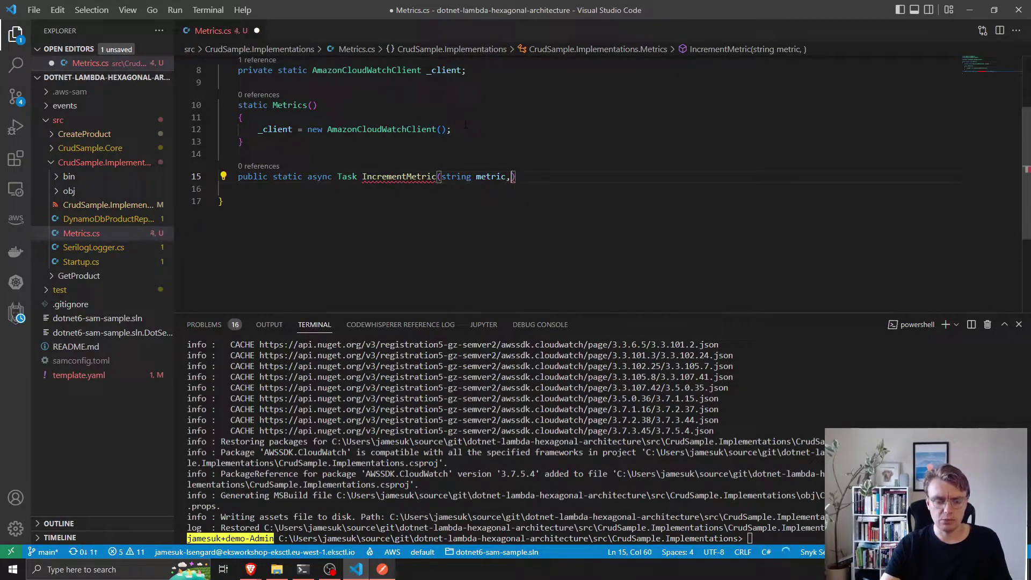
pyautogui.write('double value')
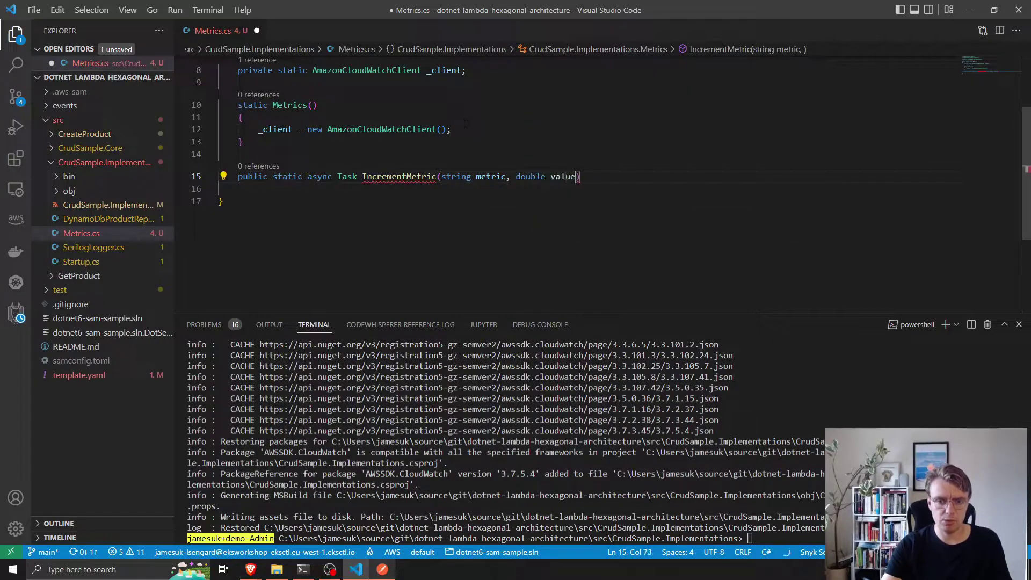
pyautogui.write(')')
# - Fill the method body with a PutMetricDataRequest using the DotnetLambdaSample namespace, and save
pyautogui.press('Return')
pyautogui.write('{')
pyautogui.press('Return')
pyautogui.hotkey('ctrl', 's')
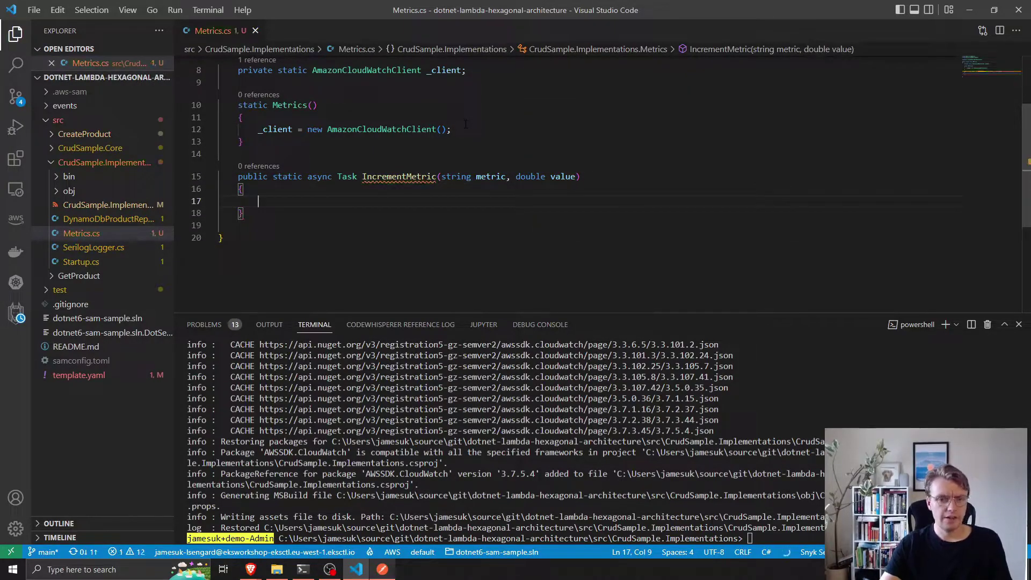
pyautogui.hotkey('ctrl', 'v')
pyautogui.scroll(-2, 318, 197)
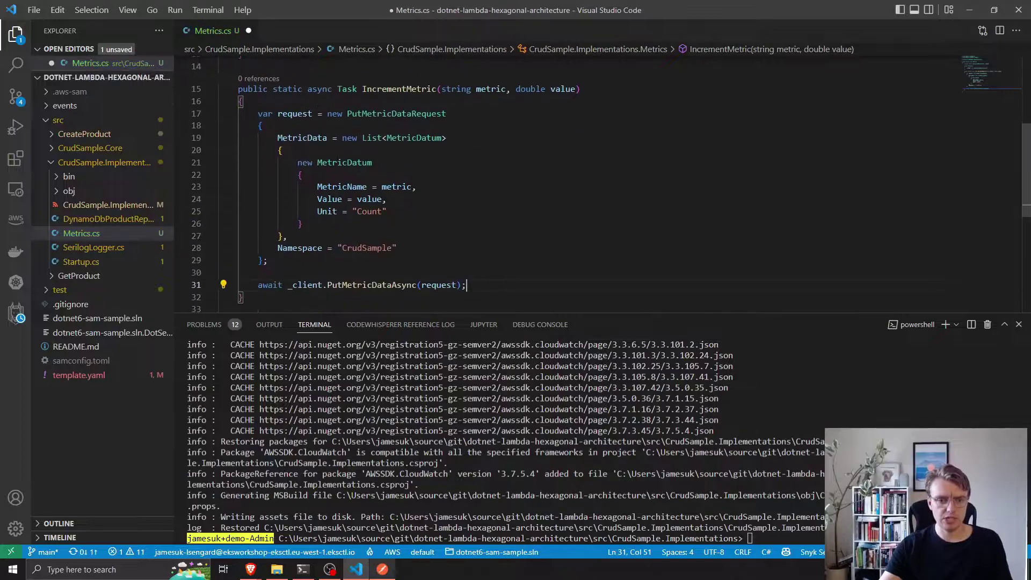
pyautogui.scroll(-2, 318, 197)
pyautogui.scroll(1, 442, 234)
pyautogui.scroll(2, 443, 234)
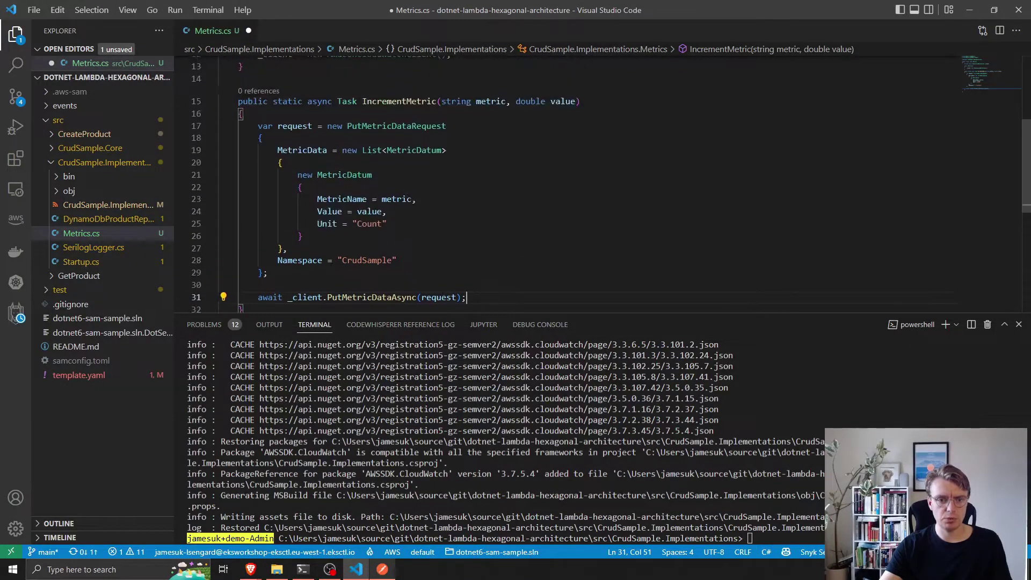
pyautogui.doubleClick(367, 261)
pyautogui.press('BackSpace')
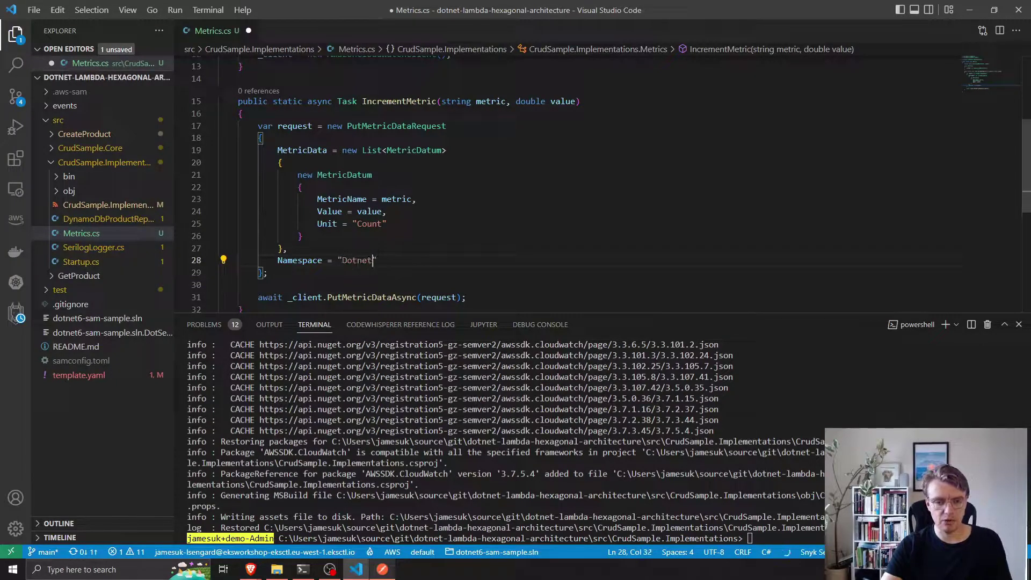
pyautogui.write('LambdaSample')
pyautogui.hotkey('ctrl', 's')
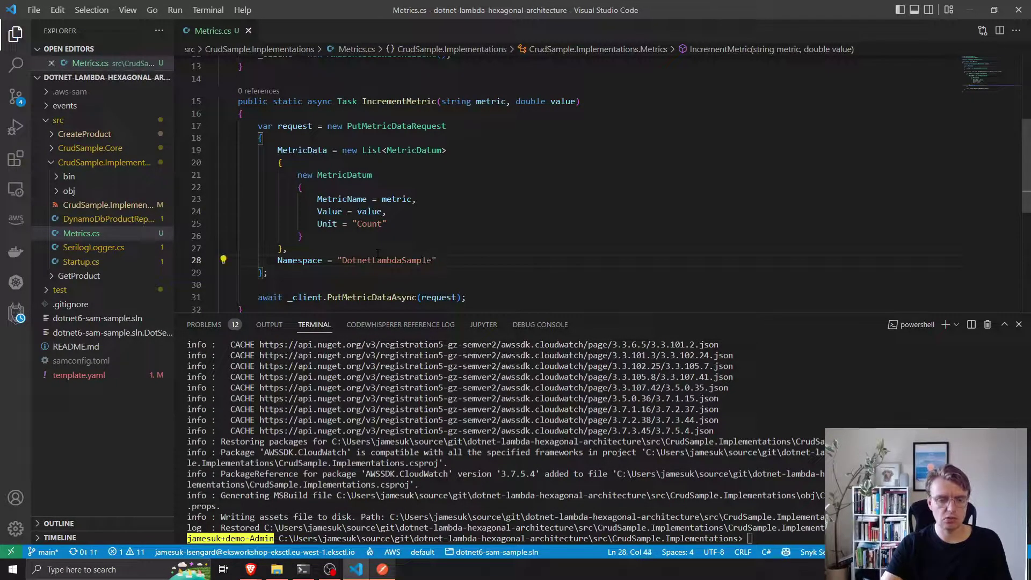
# - Set the metric datum's unit to StandardUnit.Count and save Metrics.cs
pyautogui.press('Up')
pyautogui.press('Up')
pyautogui.press('Up')
pyautogui.hotkey('ctrl', 'shift', 'Left')
pyautogui.hotkey('ctrl', 'shift', 'Left')
pyautogui.write('S')
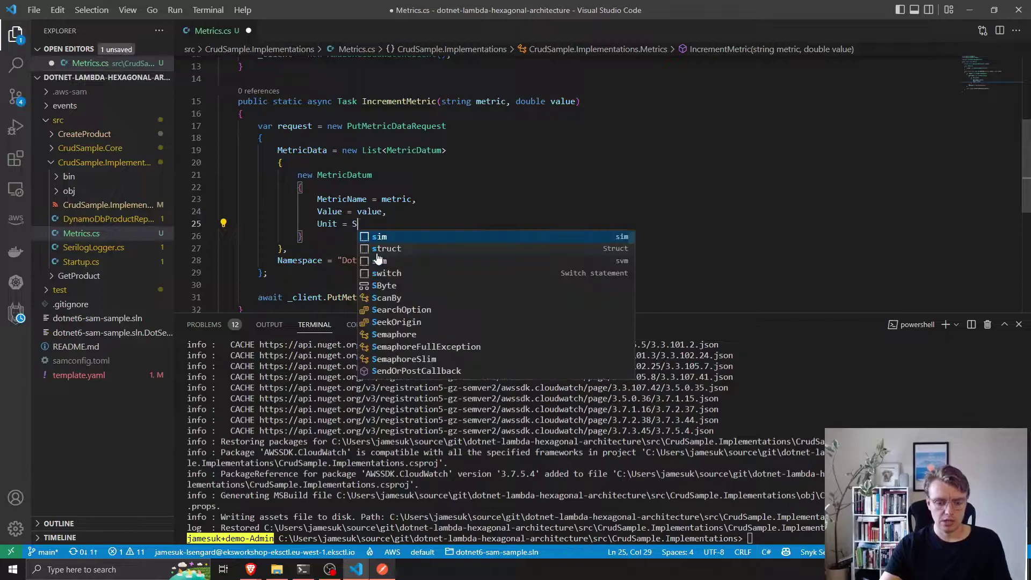
pyautogui.write('tandardUnit.Count')
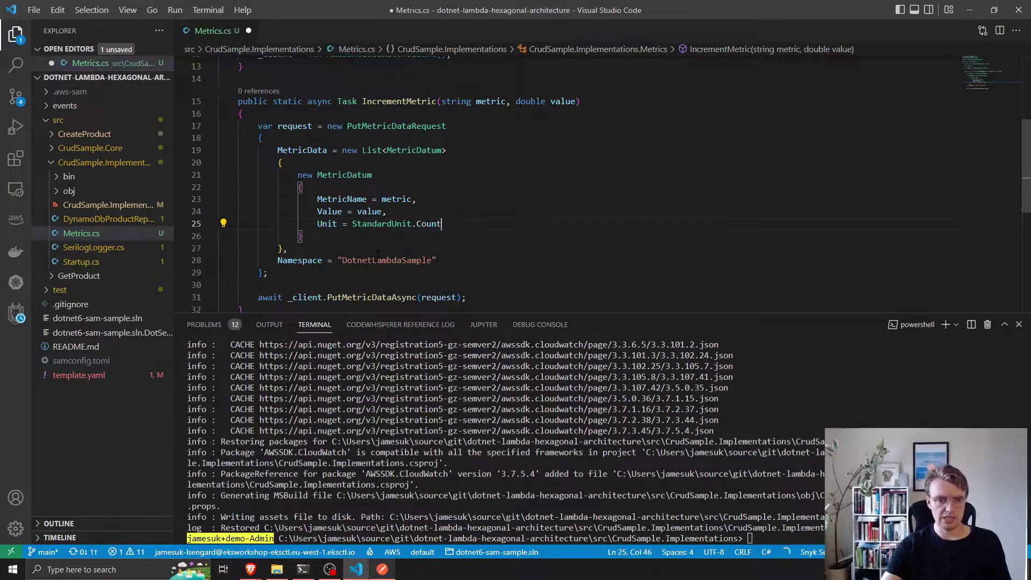
pyautogui.click(530, 172)
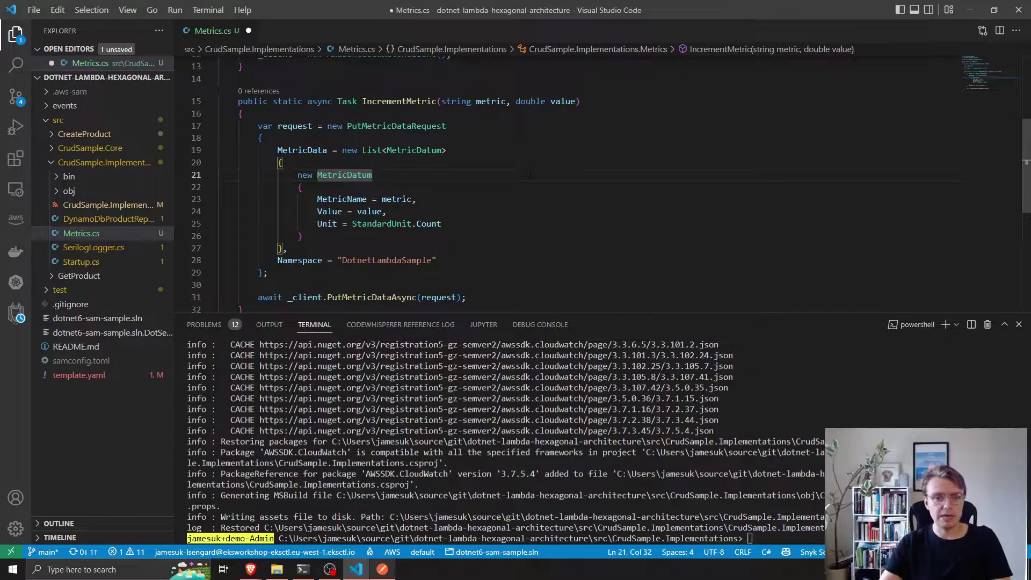
pyautogui.hotkey('ctrl', 's')
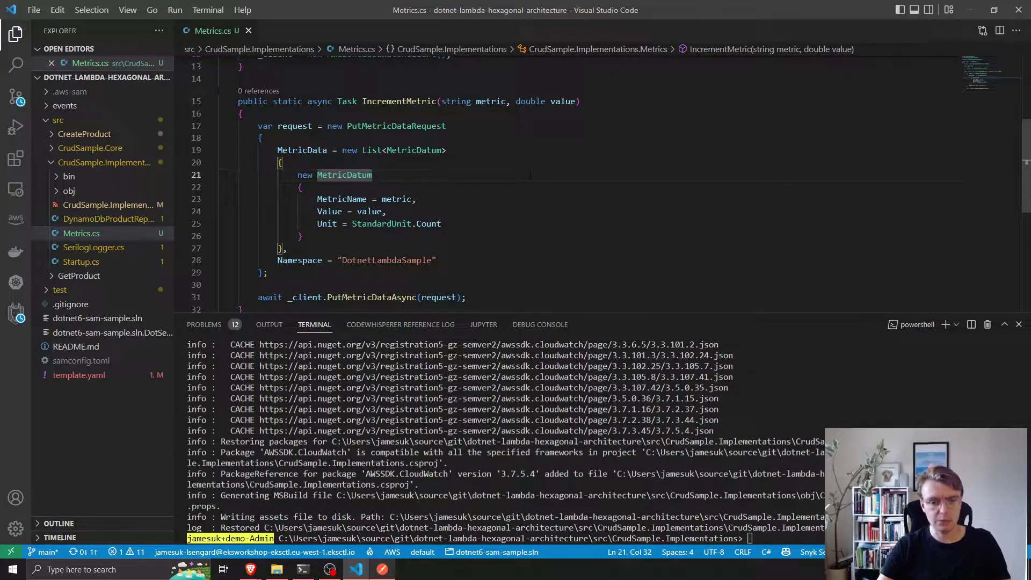
pyautogui.press('Up')
pyautogui.press('Up')
pyautogui.click(101, 162)
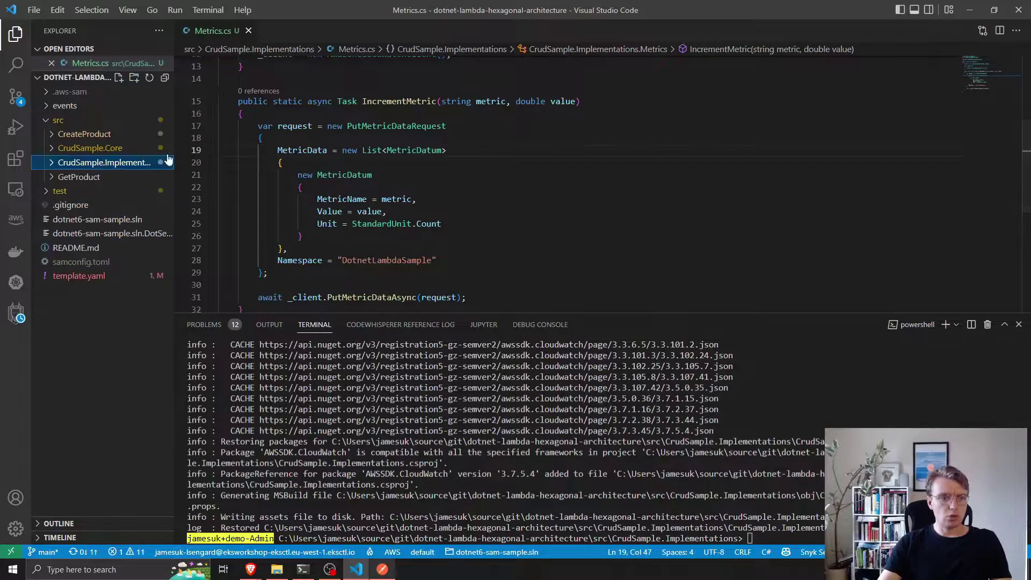
# - In CreateProduct's Function.cs, await Metrics.IncrementMetric("ProductCreated", 1) after creating the product, and save
pyautogui.click(92, 135)
pyautogui.click(98, 220)
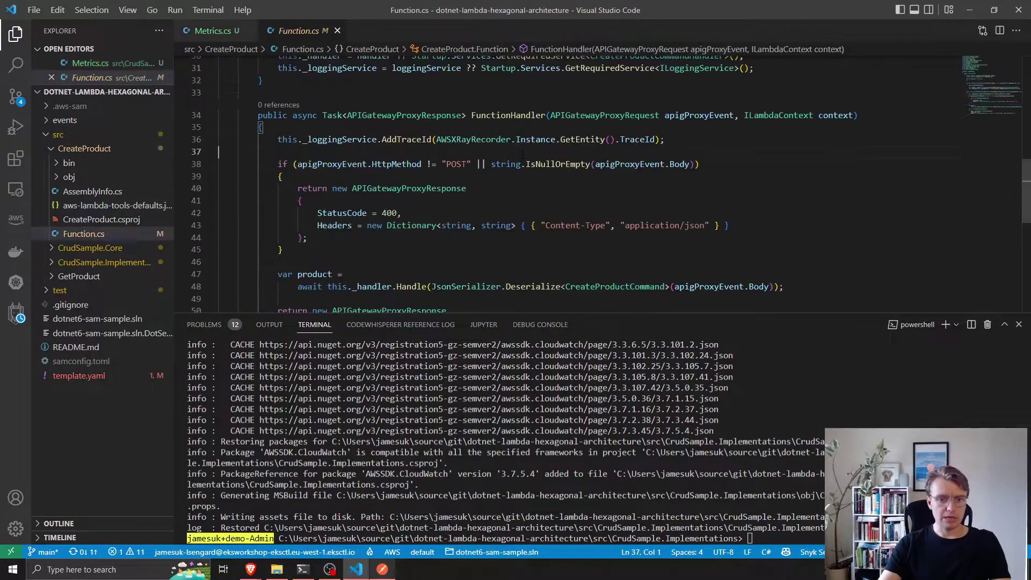
pyautogui.scroll(-3, 519, 148)
pyautogui.scroll(-3, 518, 148)
pyautogui.click(821, 119)
pyautogui.press('Return')
pyautogui.press('Return')
pyautogui.write('M')
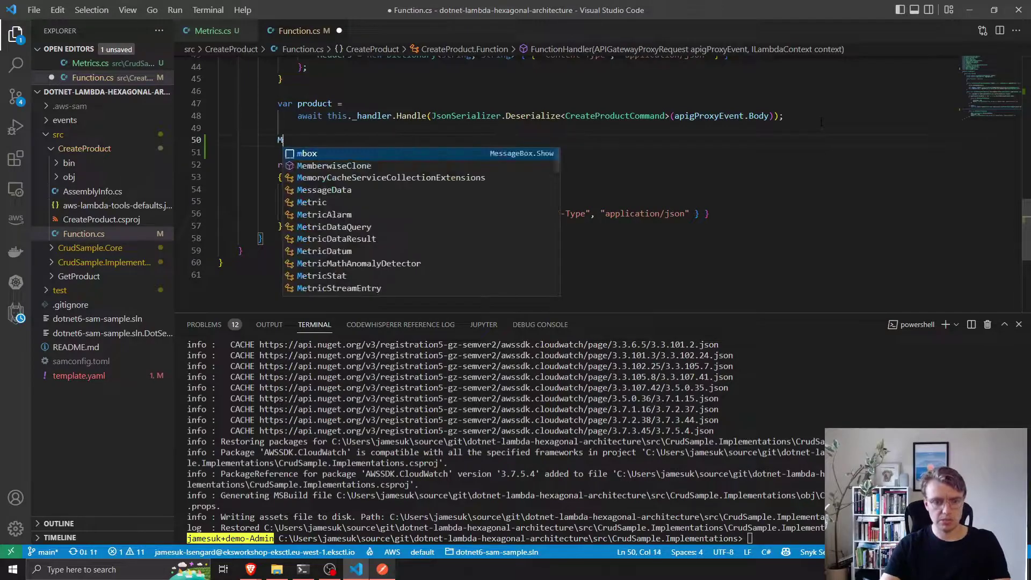
pyautogui.write('etrics')
pyautogui.hotkey('ctrl', '.')
pyautogui.press('Return')
pyautogui.write('.Incr')
pyautogui.press('Tab')
pyautogui.write('("ProductCreated", 1);')
pyautogui.hotkey('ctrl', 's')
pyautogui.press('Up')
pyautogui.click(354, 153)
pyautogui.press('Home')
pyautogui.write('await')
pyautogui.hotkey('ctrl', 's')
pyautogui.click(339, 115)
pyautogui.scroll(2, 414, 115)
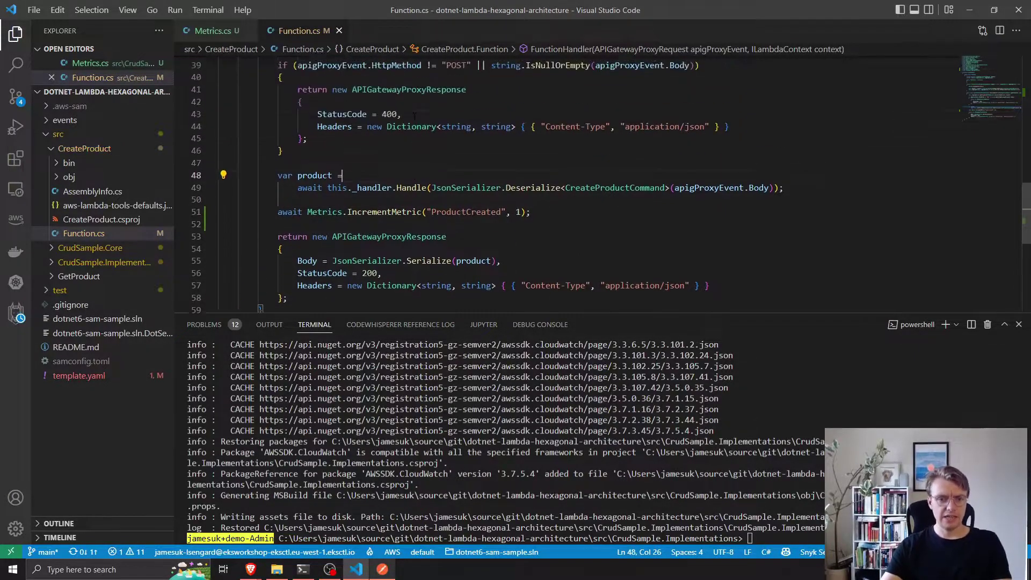
# - Review the service registration code in CrudSample.Implementations' Startup.cs
pyautogui.click(103, 150)
pyautogui.click(106, 177)
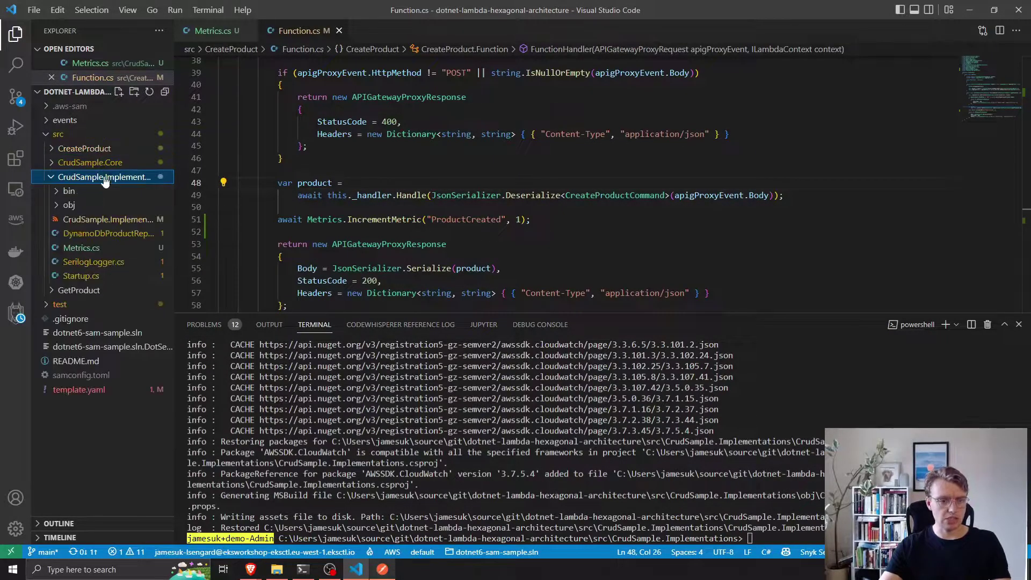
pyautogui.click(108, 276)
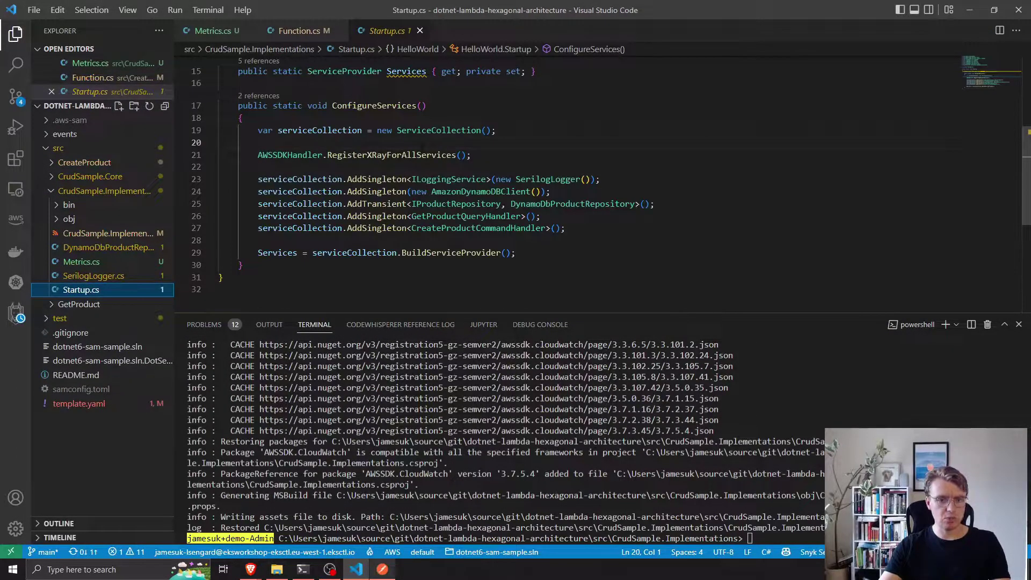
pyautogui.click(529, 155)
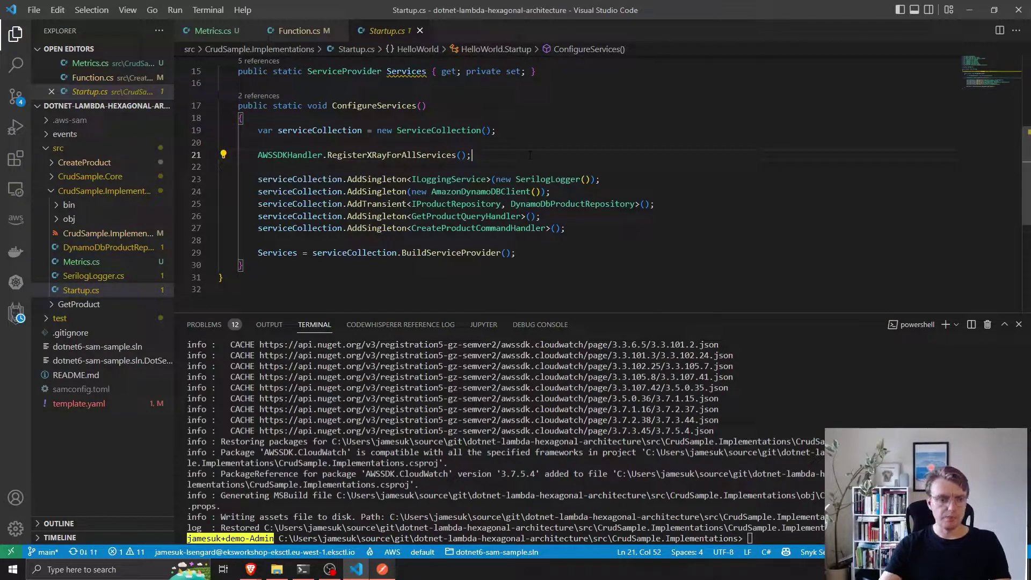
# - Inspect the CloudWatchPutMetricPolicy: {} entry under Policies in template.yaml
pyautogui.click(119, 193)
pyautogui.click(103, 306)
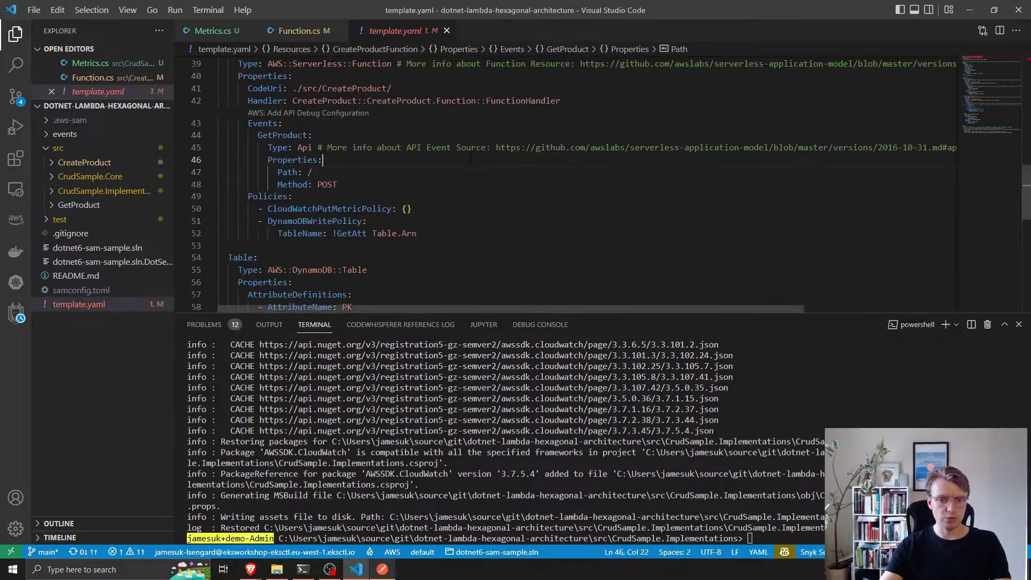
pyautogui.scroll(1, 456, 156)
pyautogui.scroll(-1, 456, 156)
pyautogui.scroll(-1, 457, 155)
pyautogui.scroll(1, 456, 155)
pyautogui.scroll(1, 457, 156)
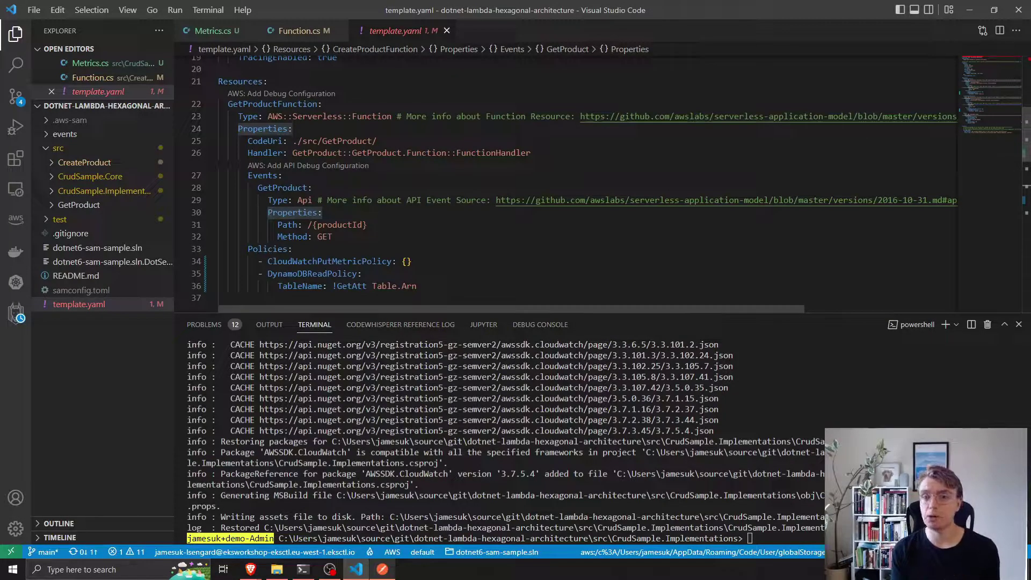
pyautogui.doubleClick(374, 261)
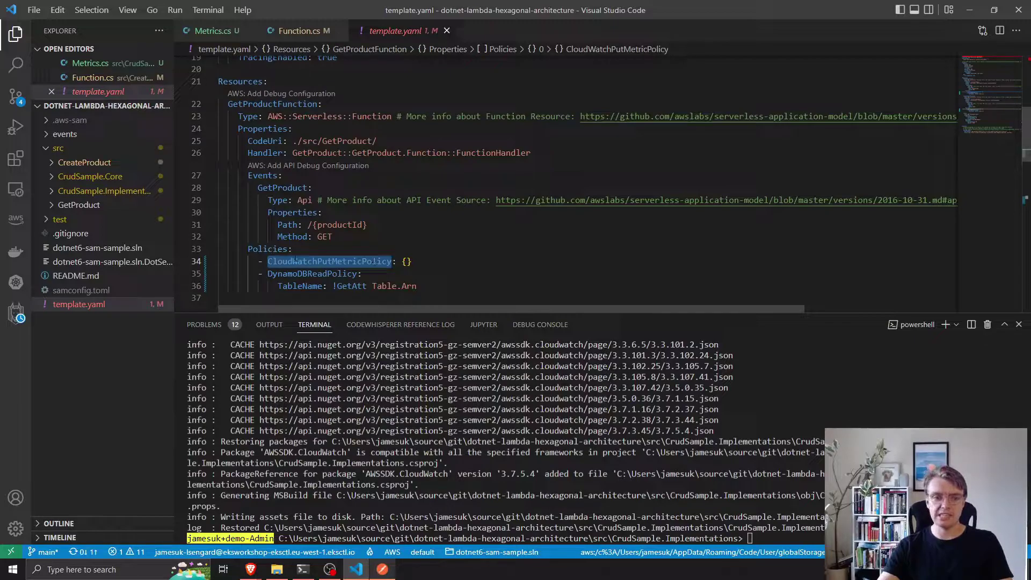
pyautogui.scroll(-1, 331, 254)
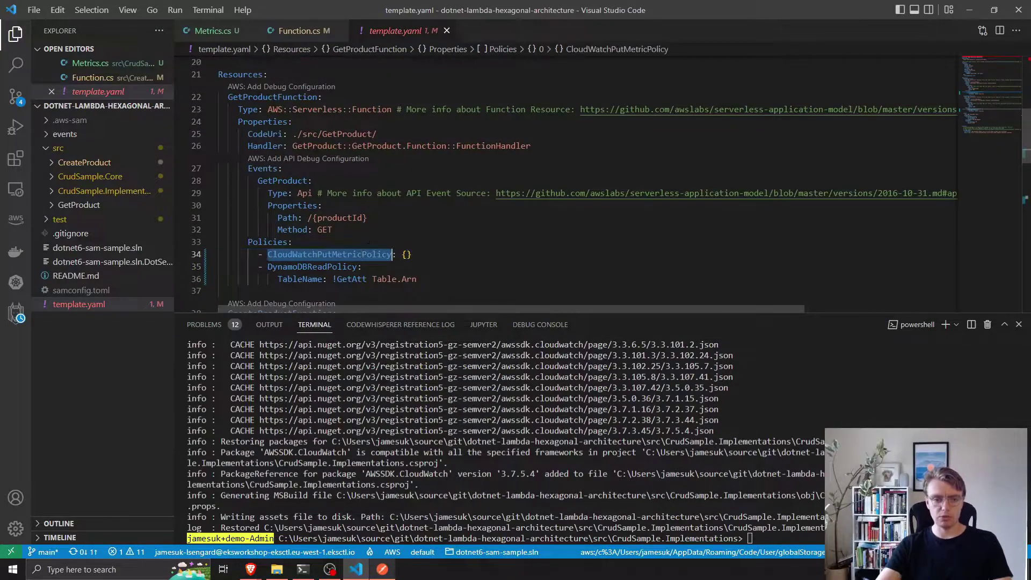
pyautogui.scroll(-2, 370, 235)
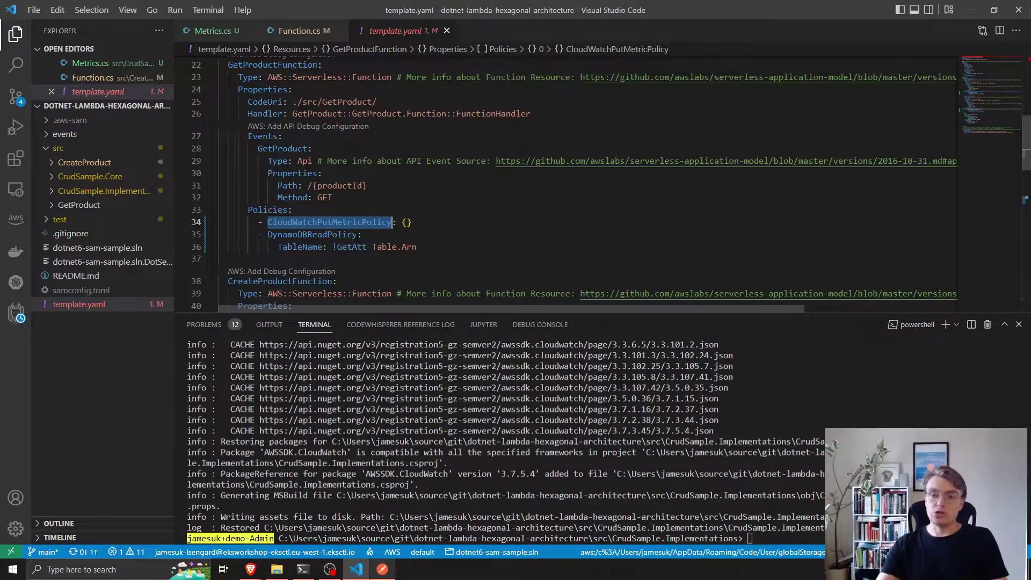
pyautogui.click(276, 255)
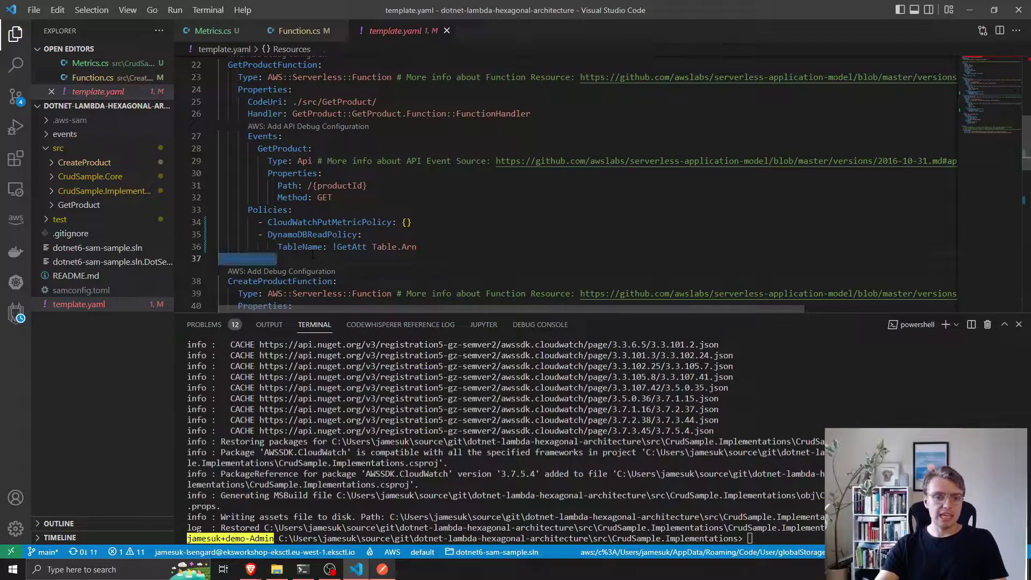
pyautogui.hotkey('ctrl', 'z')
pyautogui.click(267, 221)
pyautogui.hotkey('shift', 'End')
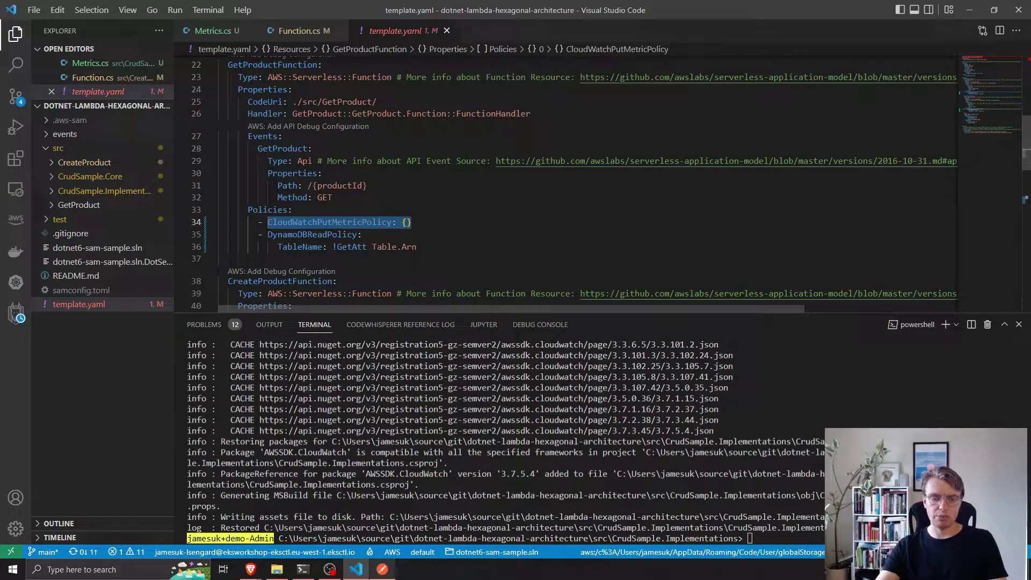
pyautogui.click(419, 224)
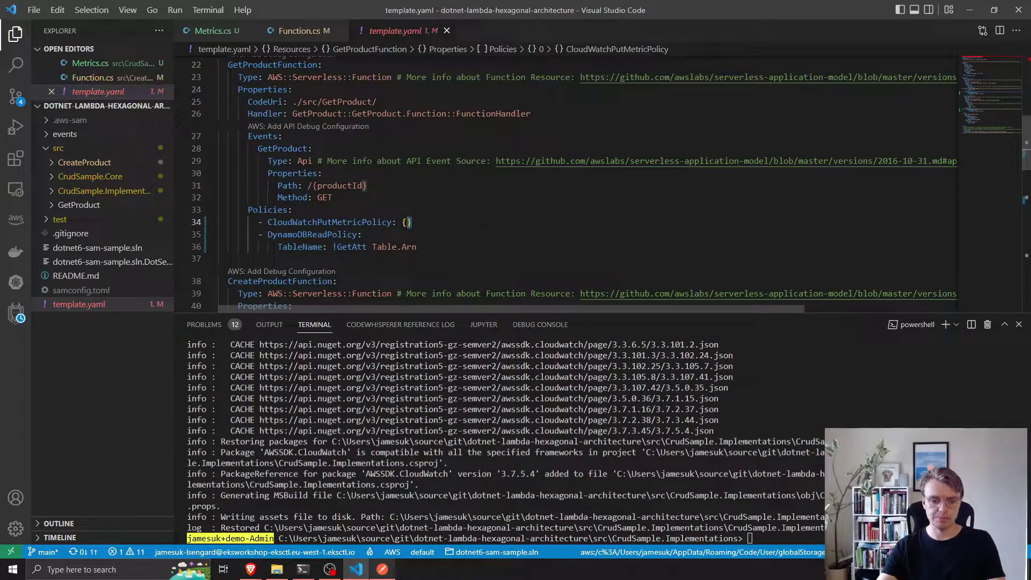
pyautogui.hotkey('alt', 'Tab')
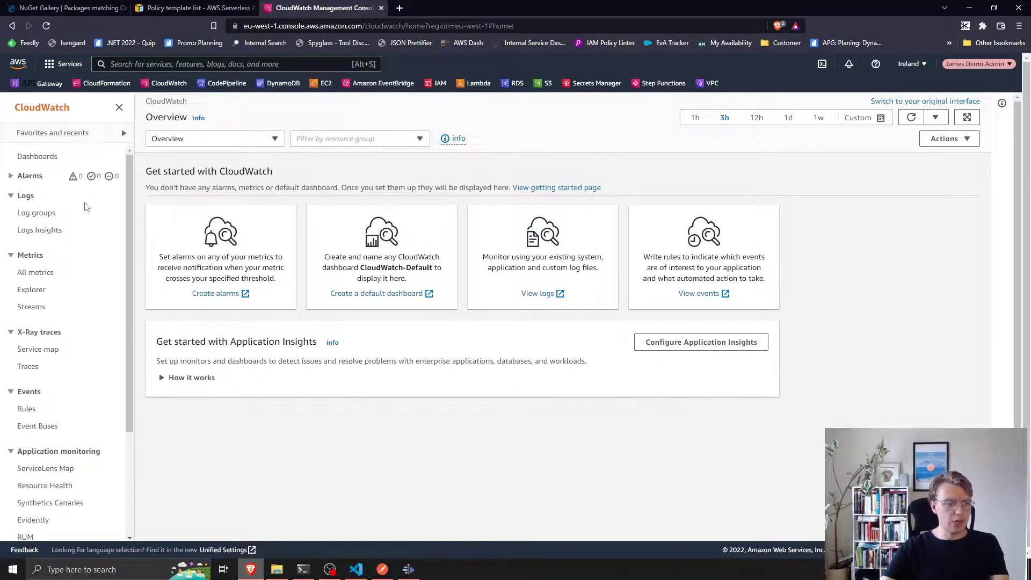
# - Graph ProductCreated from DotnetLambdaSample's no-dimension metrics and view its Graphed metrics settings
pyautogui.click(46, 274)
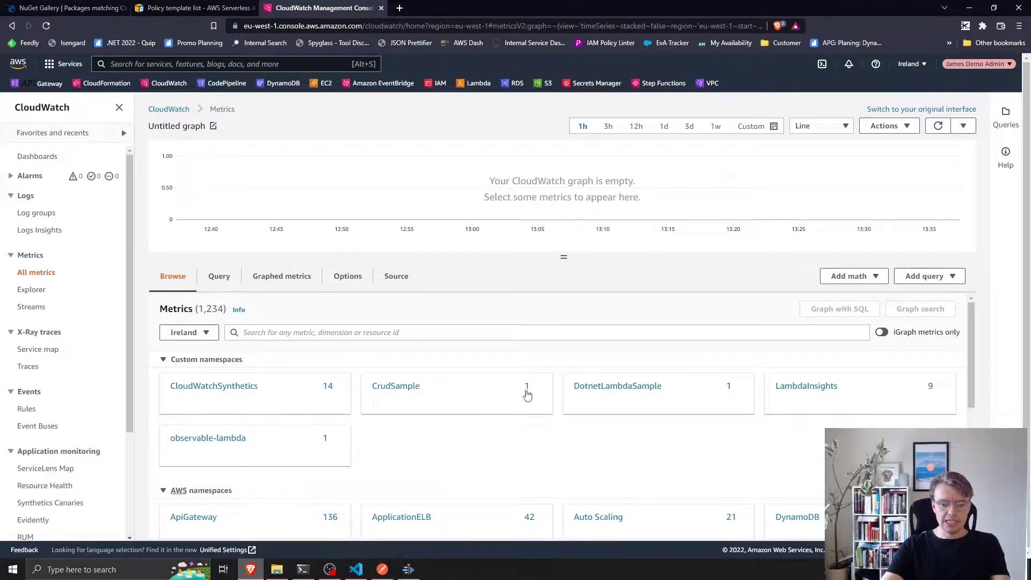
pyautogui.scroll(-3, 560, 385)
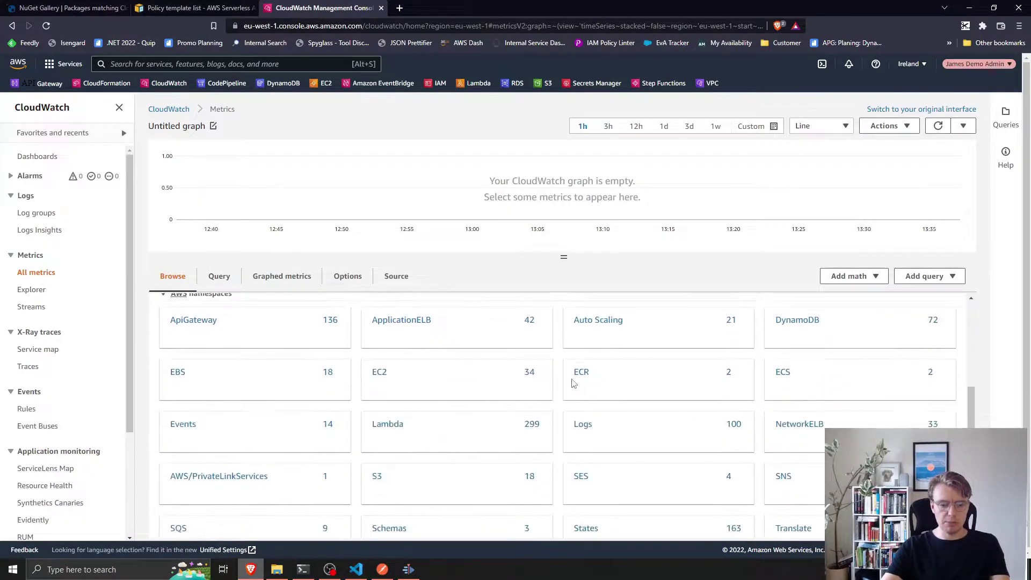
pyautogui.scroll(-1, 560, 384)
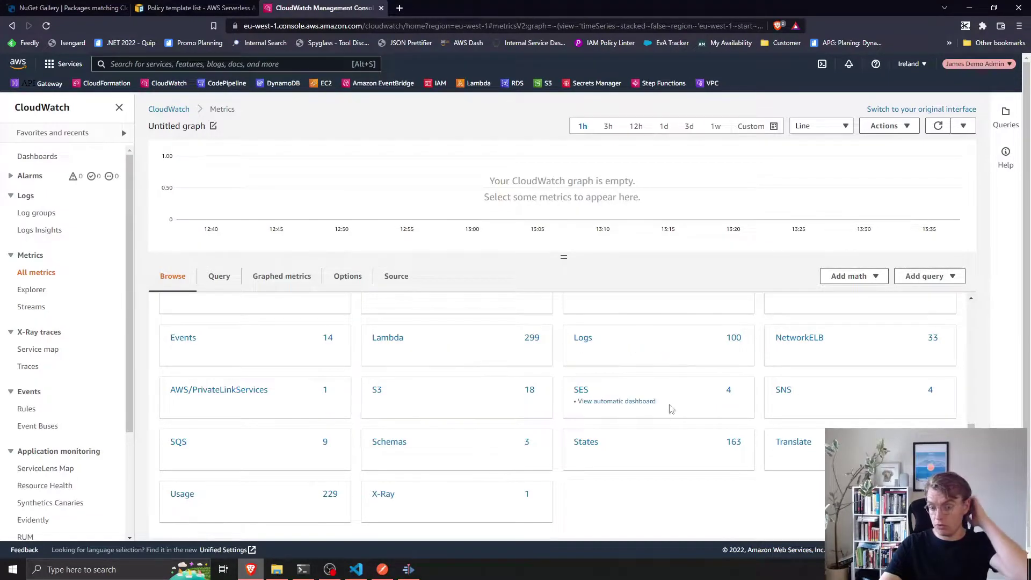
pyautogui.moveTo(659, 484)
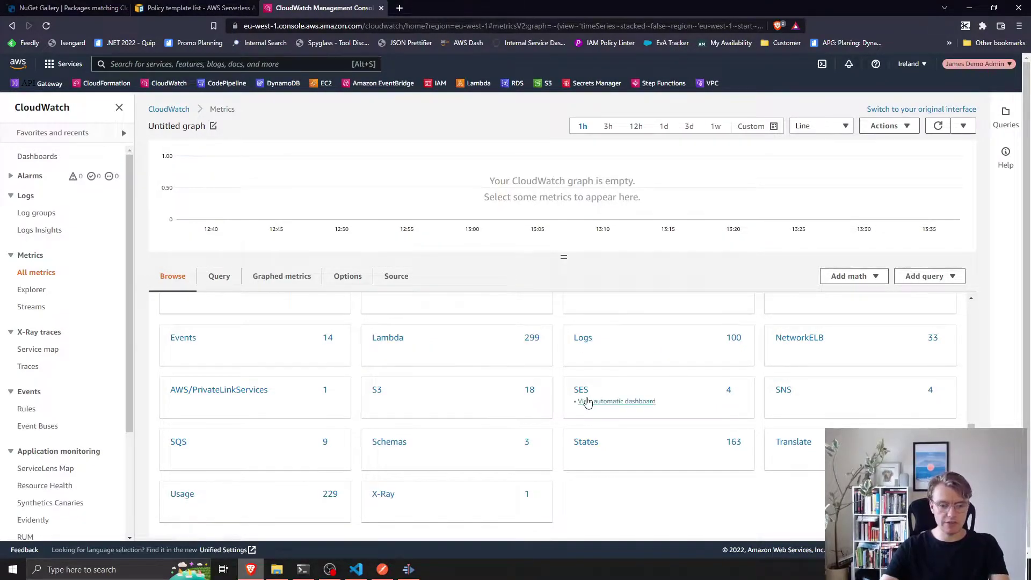
pyautogui.scroll(4, 587, 401)
pyautogui.click(591, 389)
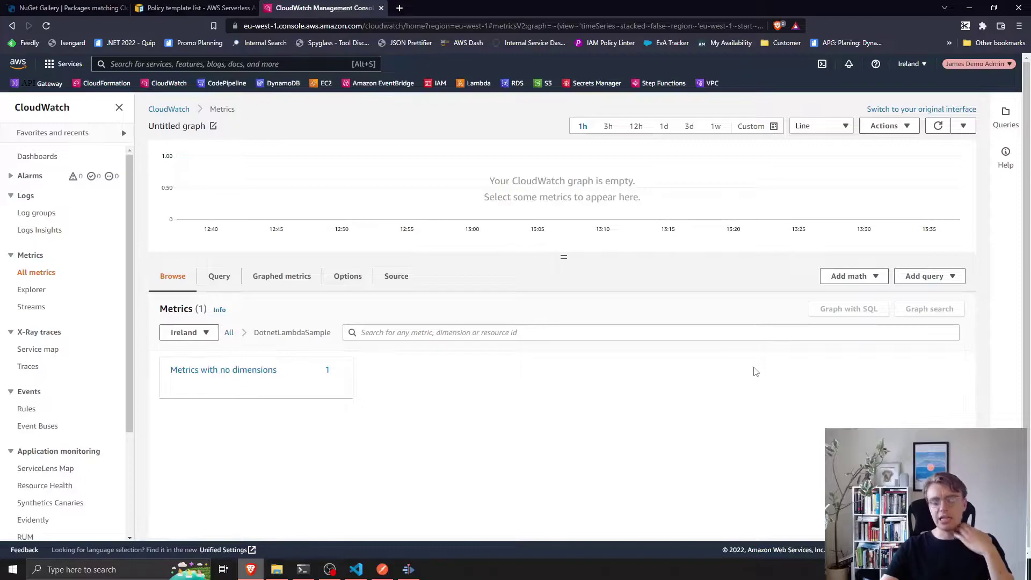
pyautogui.click(227, 373)
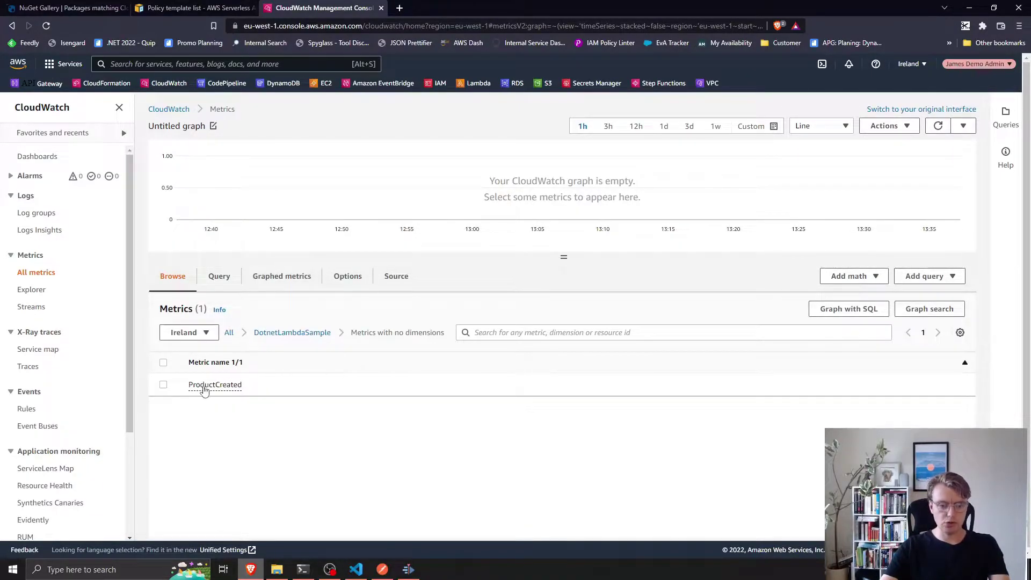
pyautogui.click(163, 386)
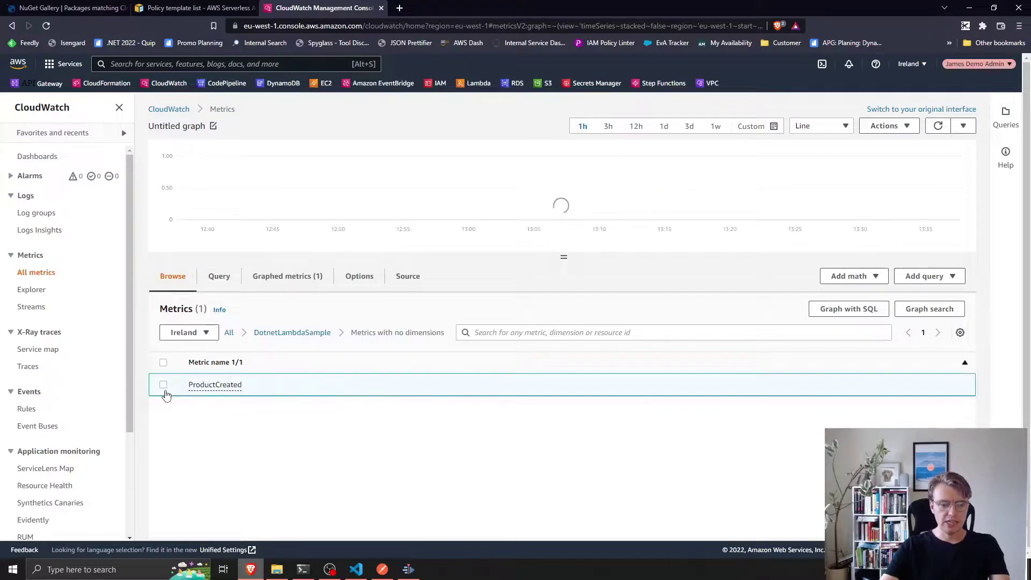
pyautogui.click(281, 278)
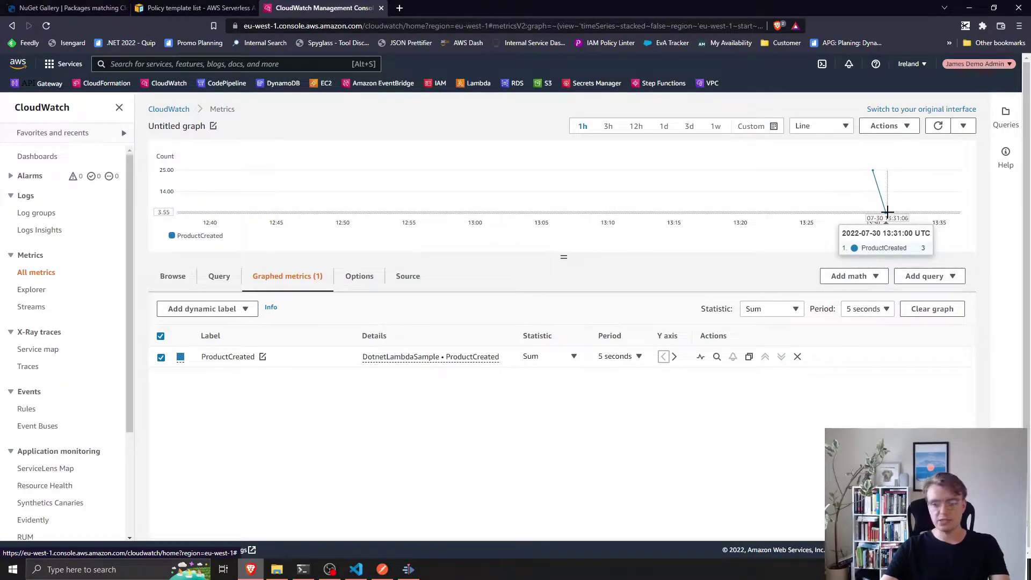
# - Set the ProductCreated metric period to 5 minutes
pyautogui.click(621, 356)
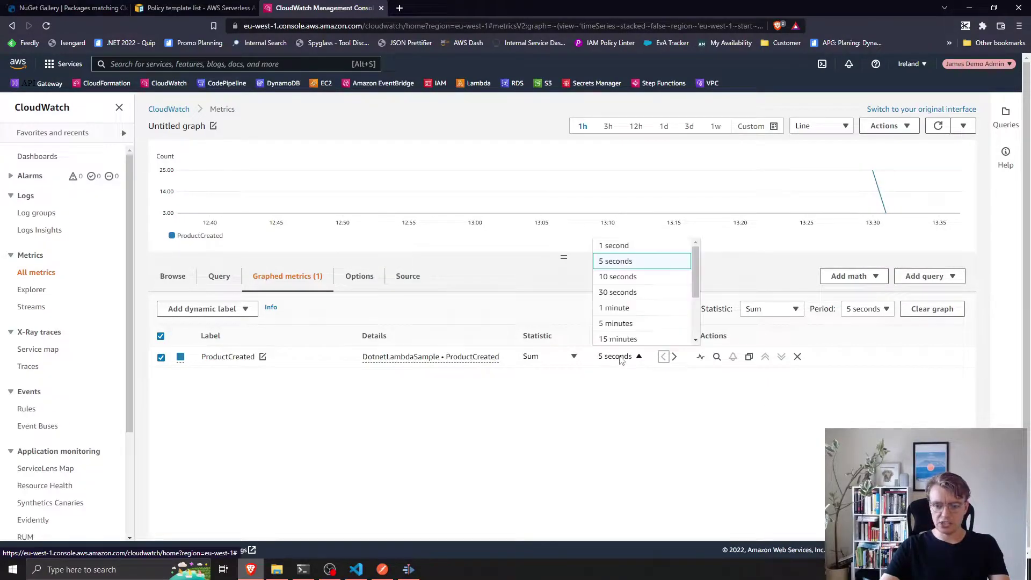
pyautogui.click(621, 323)
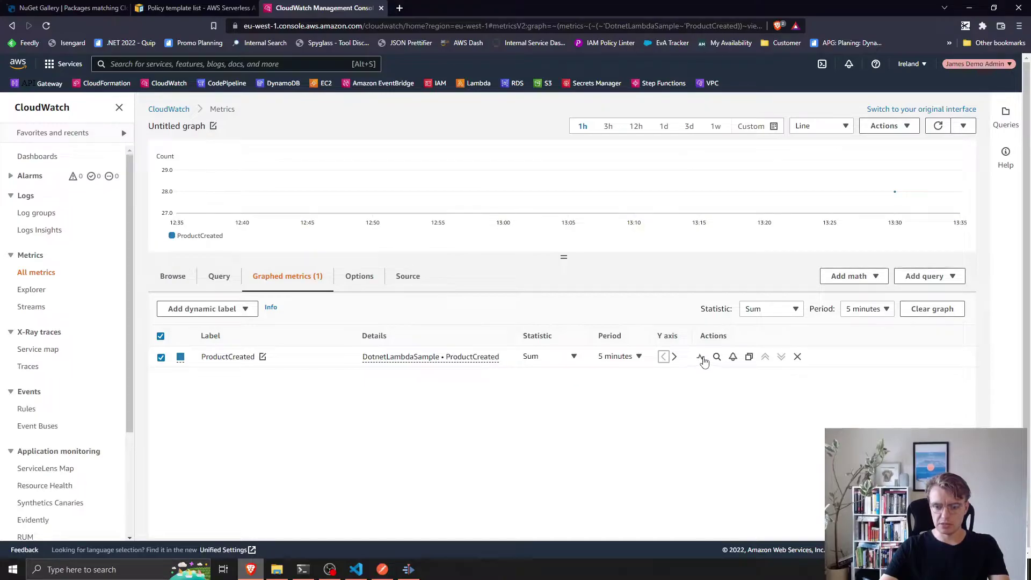
pyautogui.click(637, 356)
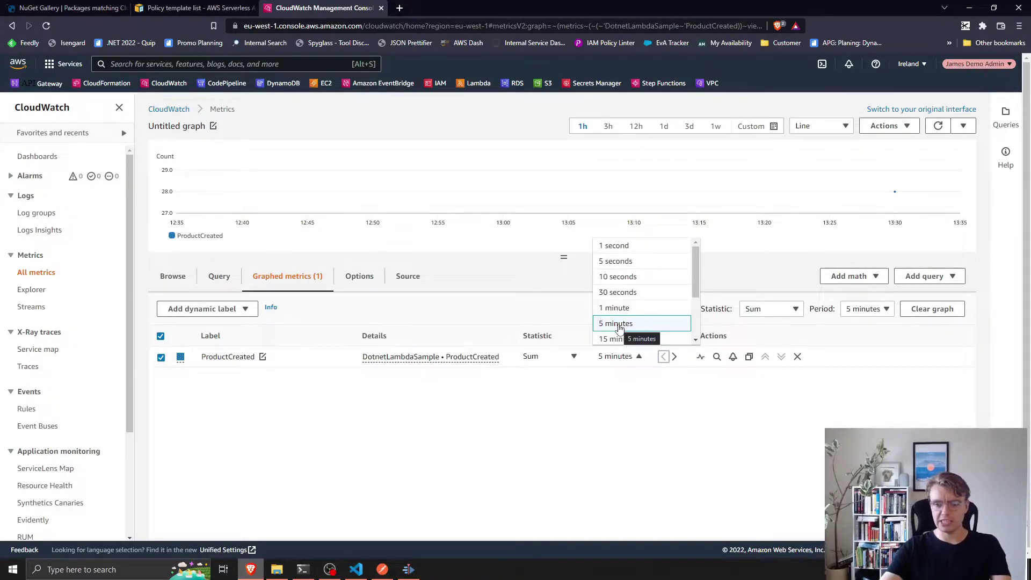
pyautogui.click(644, 409)
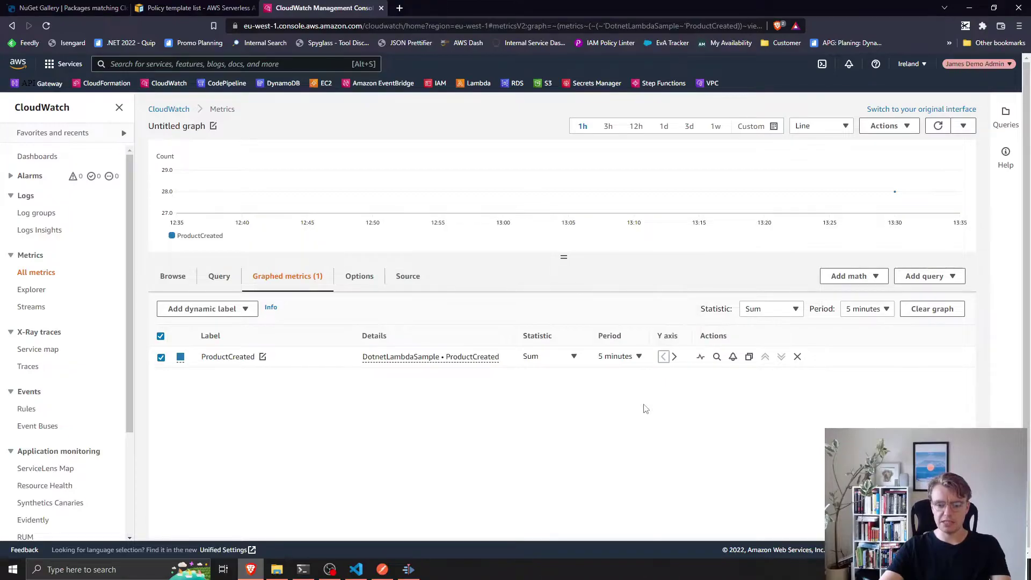
# - Create an alarm on ProductCreated with a static threshold of greater than 1000
pyautogui.click(732, 358)
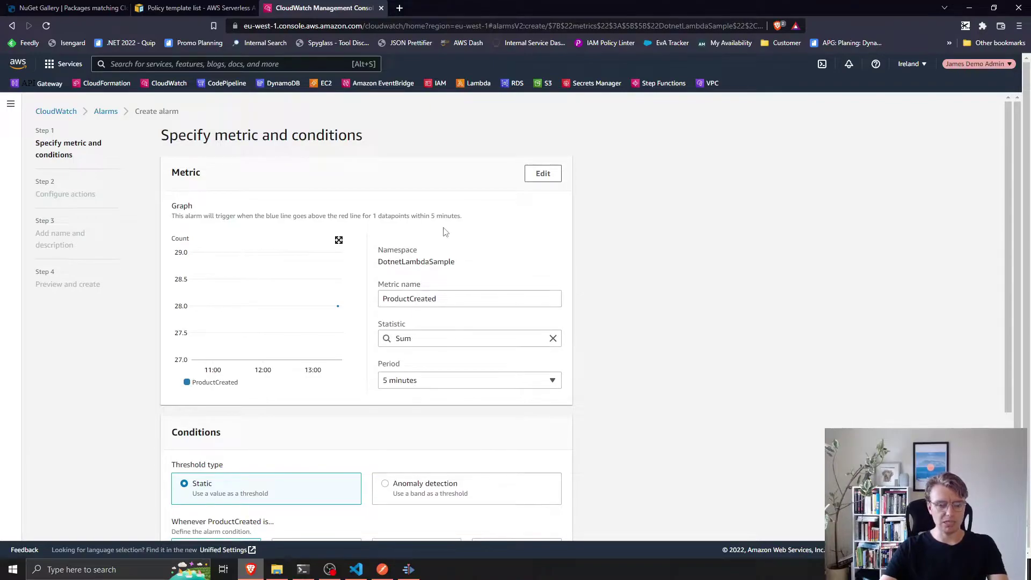
pyautogui.scroll(-2, 444, 232)
pyautogui.scroll(-3, 443, 232)
pyautogui.click(229, 440)
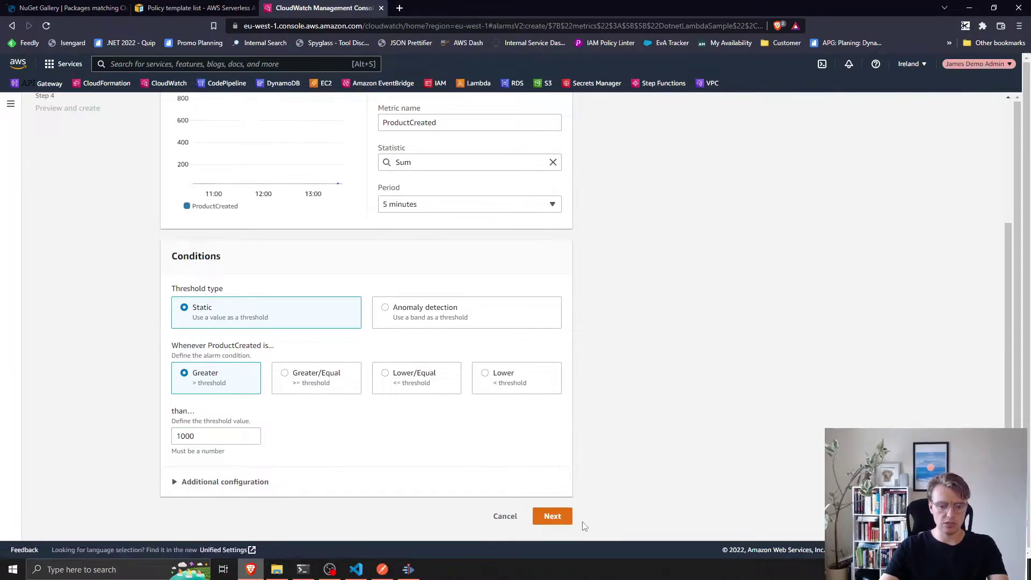
pyautogui.click(564, 518)
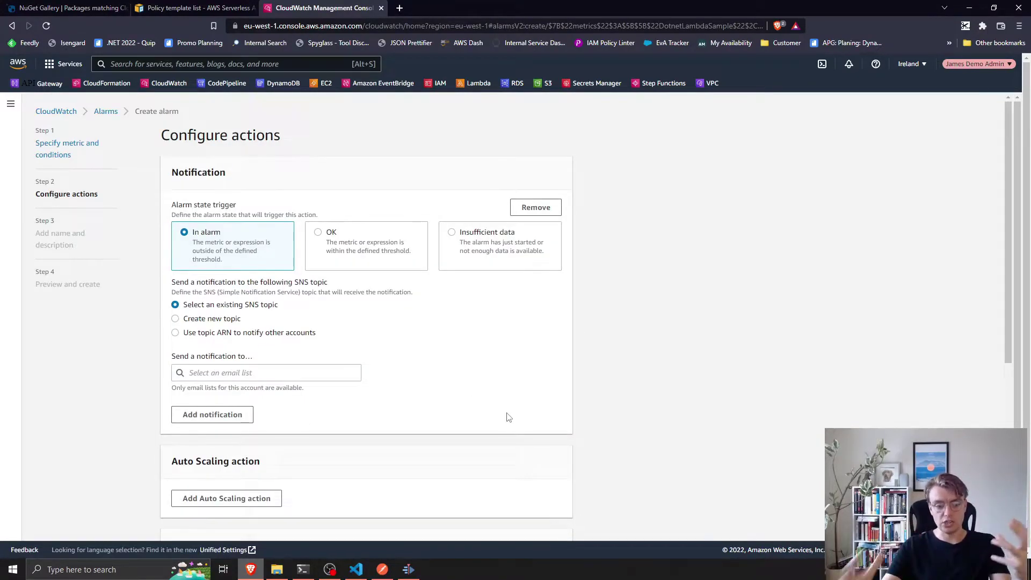
# - Choose a new SNS topic, Default_CloudWatch_Alarms_Topic, for the alarm notification
pyautogui.click(217, 319)
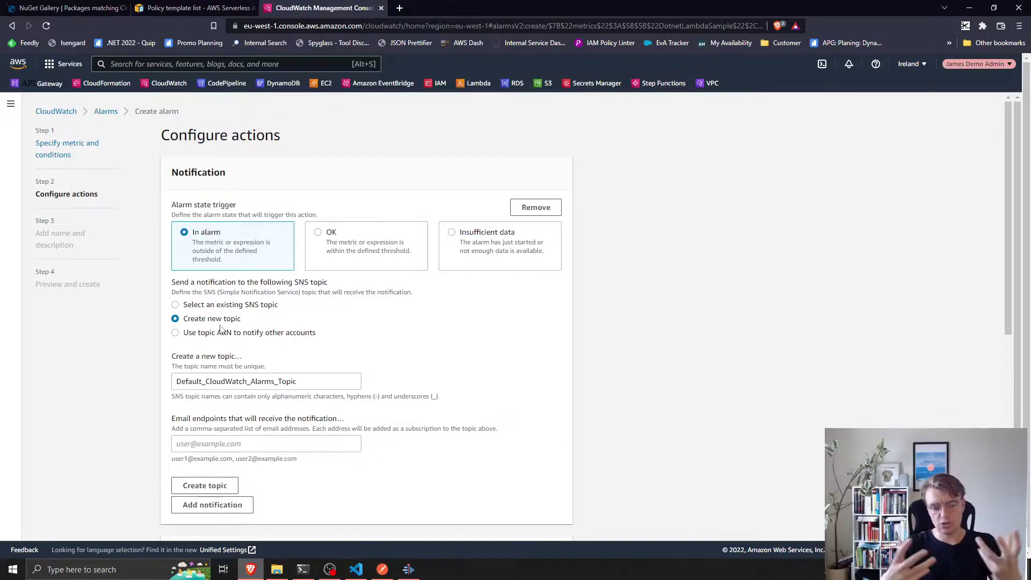